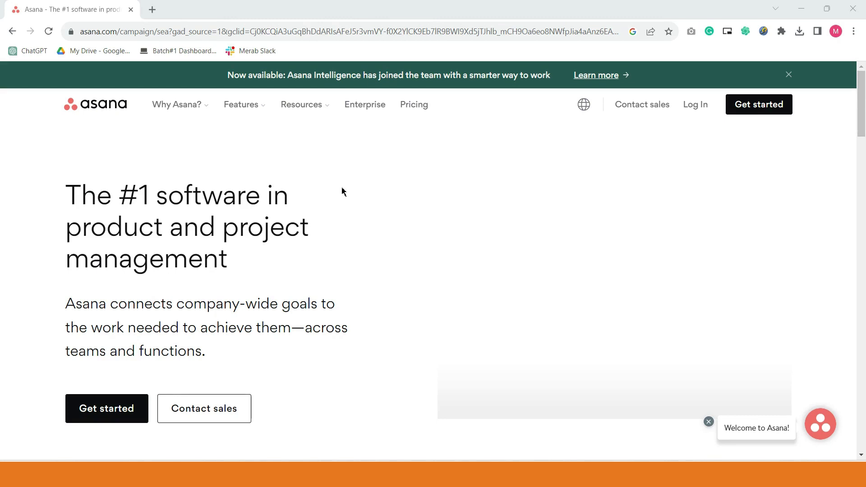
pyautogui.click(86, 31)
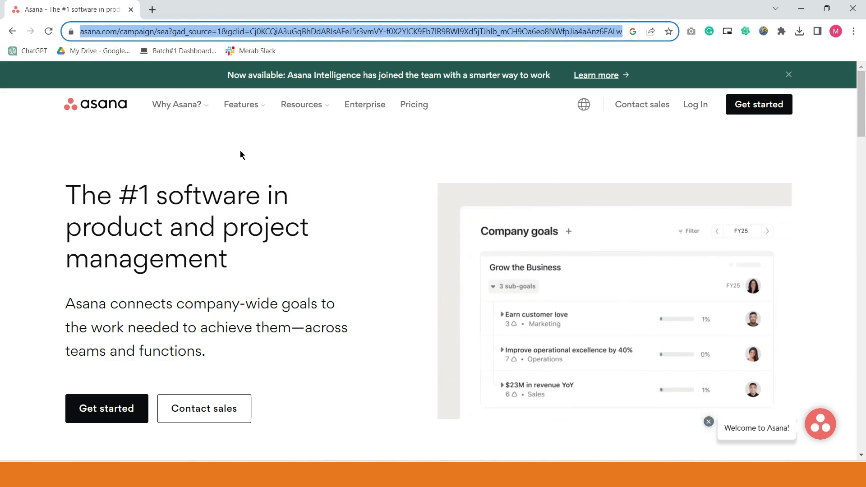
pyautogui.click(240, 155)
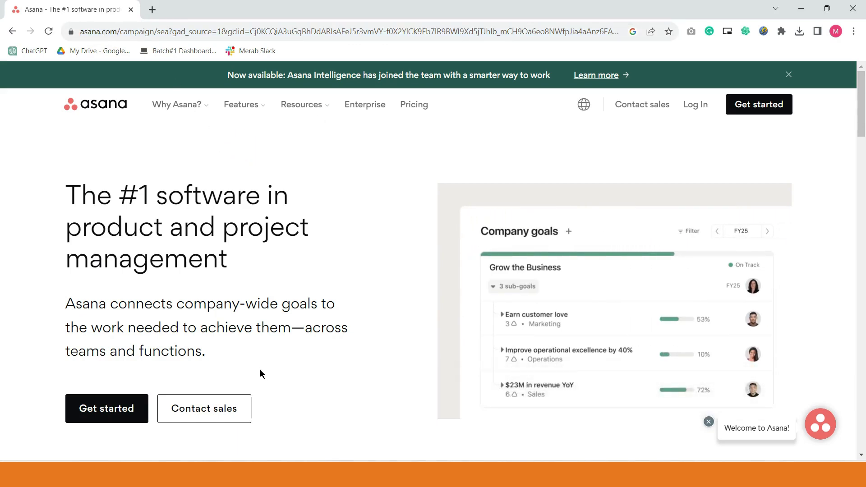
pyautogui.scroll(-3, 226, 376)
pyautogui.scroll(-4, 200, 376)
pyautogui.scroll(5, 201, 375)
pyautogui.scroll(3, 201, 375)
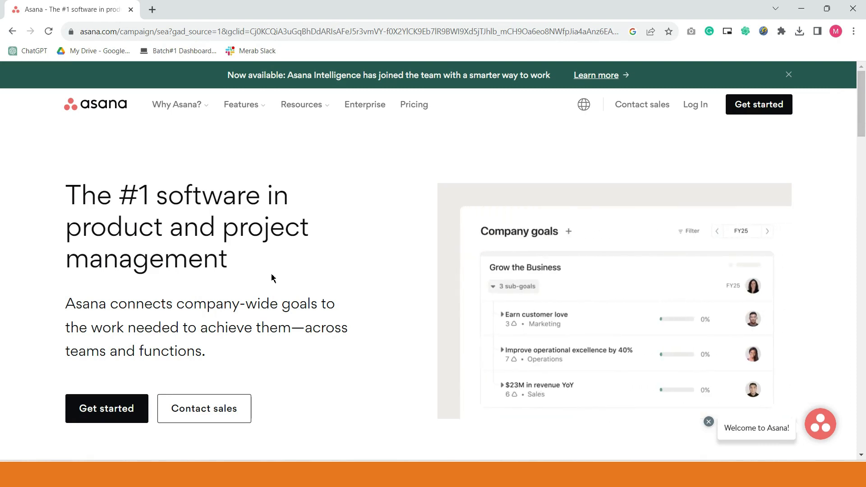
# - Start a new Asana account by signing up with a Google work account
pyautogui.click(106, 408)
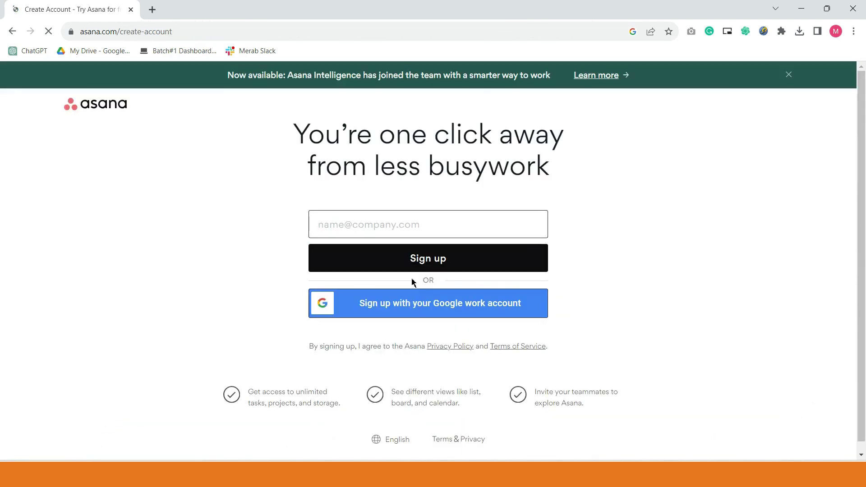
pyautogui.click(437, 313)
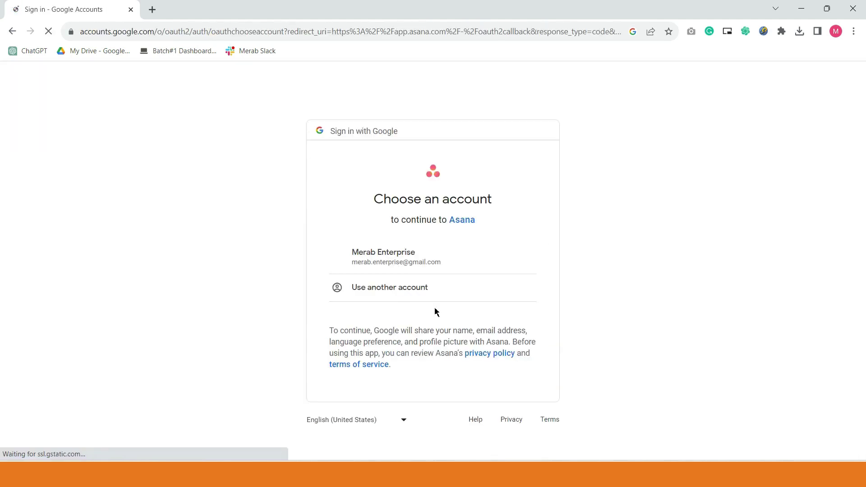
pyautogui.click(426, 263)
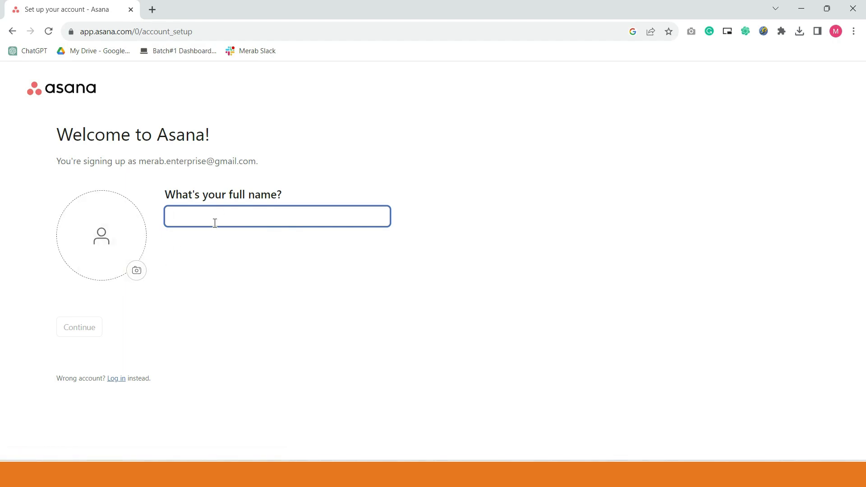
# - Enter your full name and choose Business owner as your role
pyautogui.write('Me')
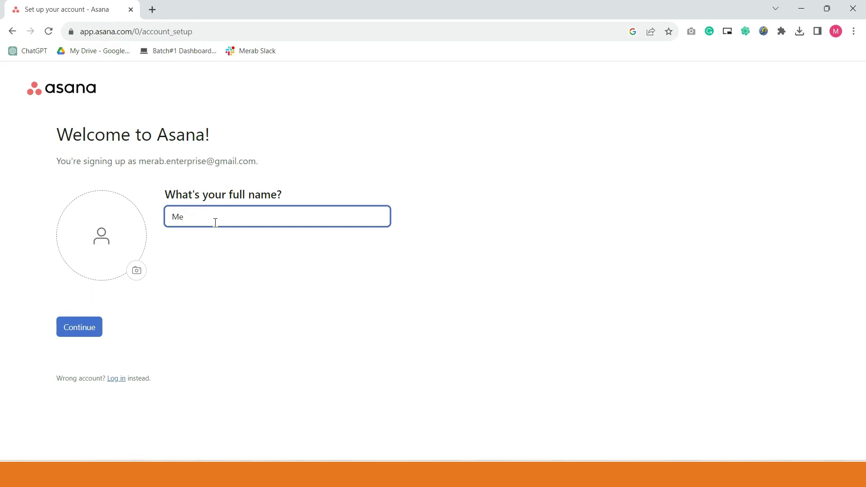
pyautogui.write('rmel Enterprise')
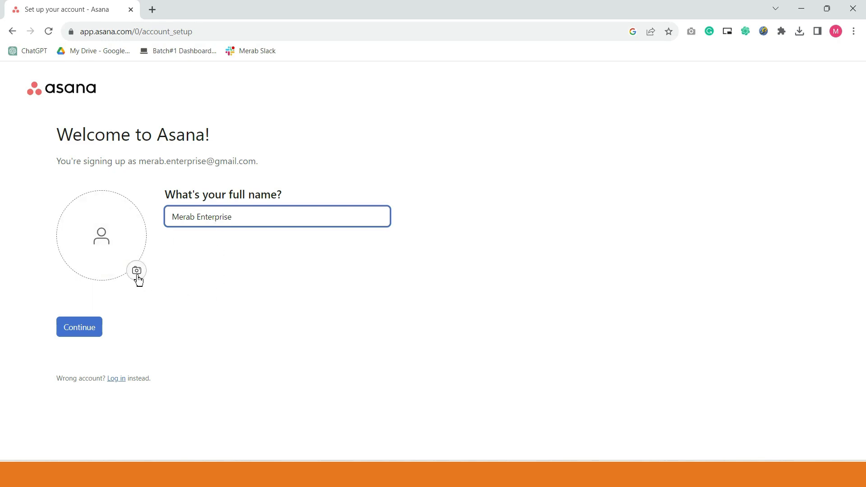
pyautogui.click(89, 340)
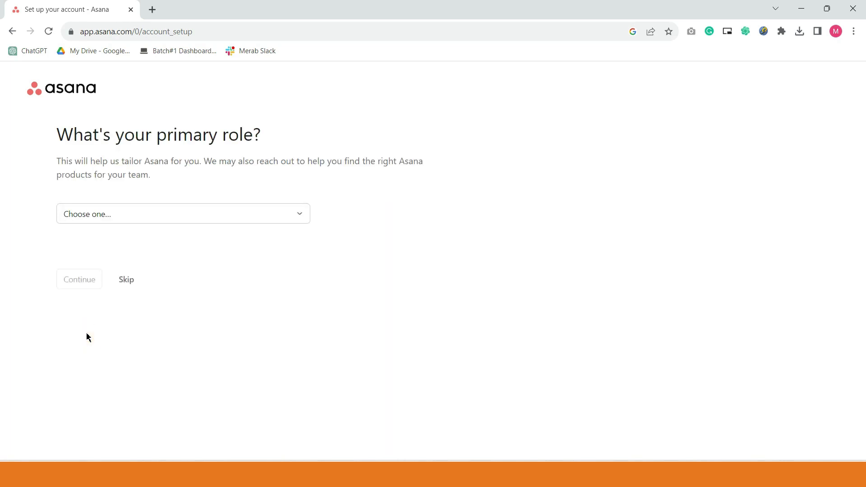
pyautogui.click(161, 220)
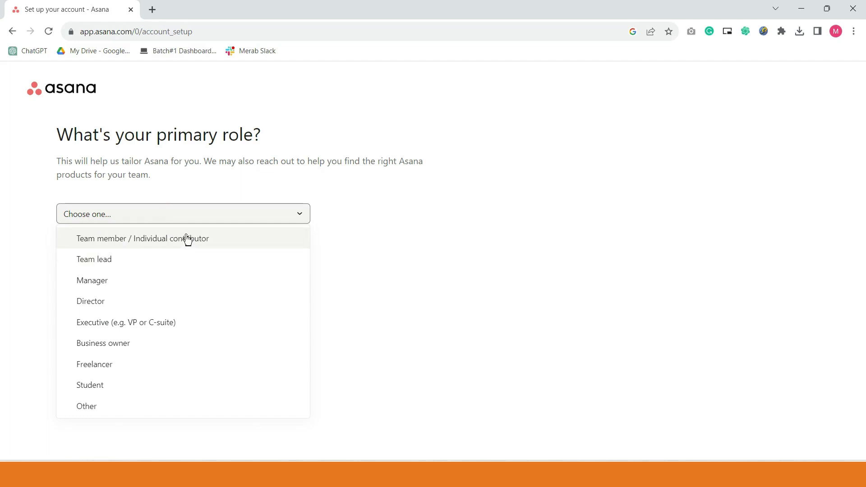
pyautogui.click(126, 348)
pyautogui.click(96, 280)
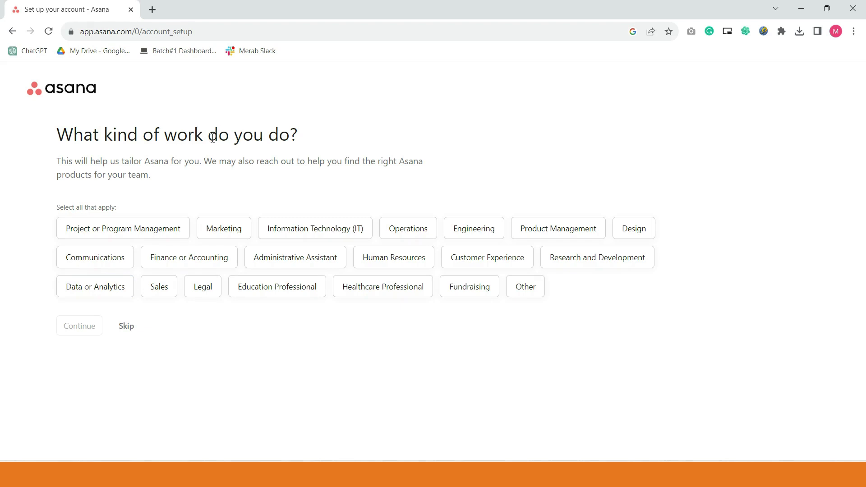
# - Skip the kind-of-work question and choose Project and process management as the main objective
pyautogui.click(126, 327)
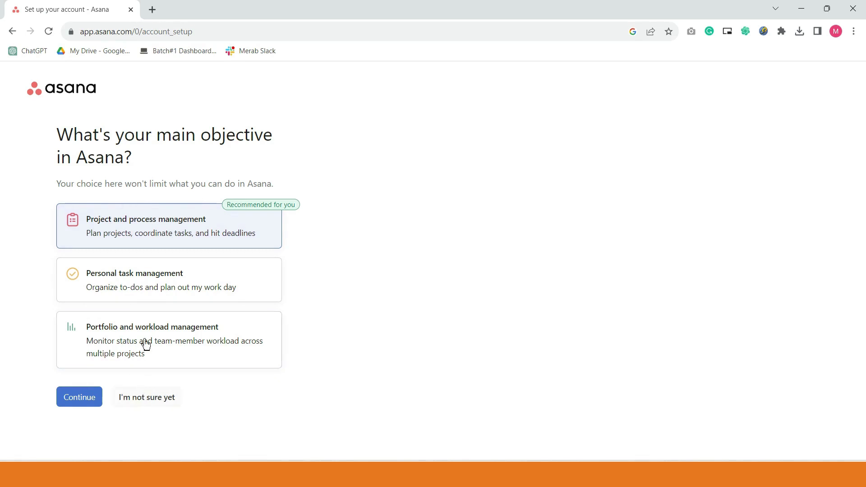
pyautogui.click(174, 238)
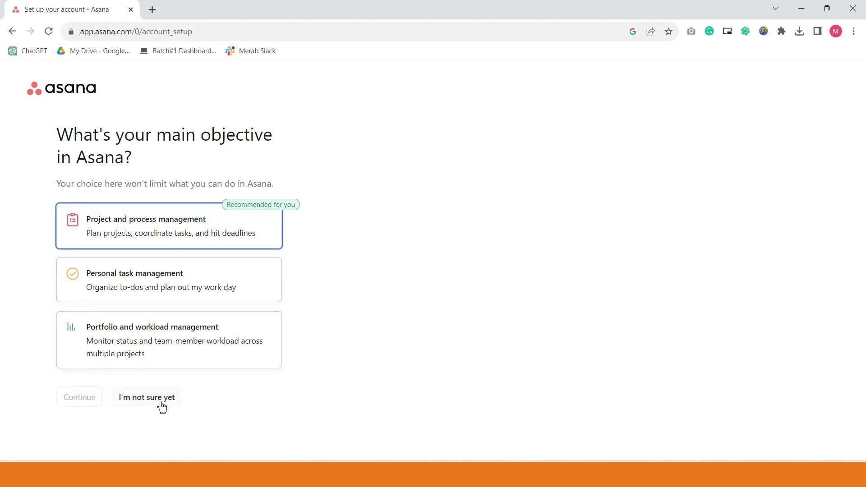
pyautogui.click(170, 232)
pyautogui.click(91, 398)
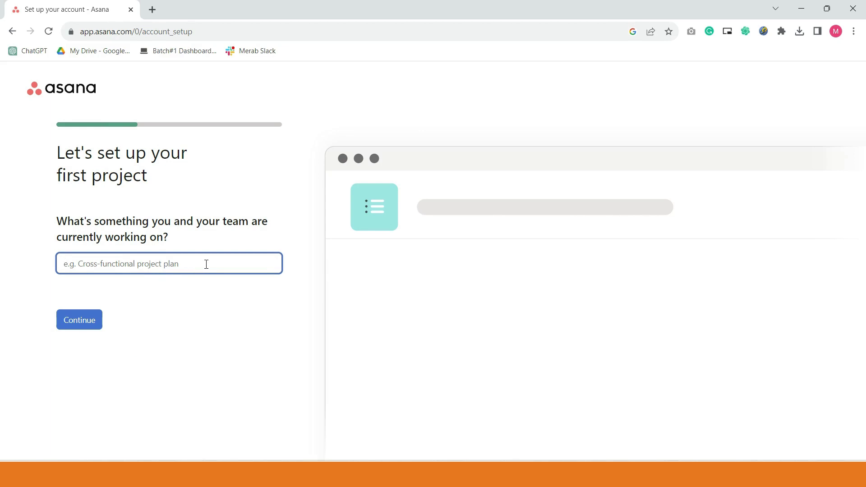
# - Name the first project 'SDP - Skill Development Program'
pyautogui.write('Skill De')
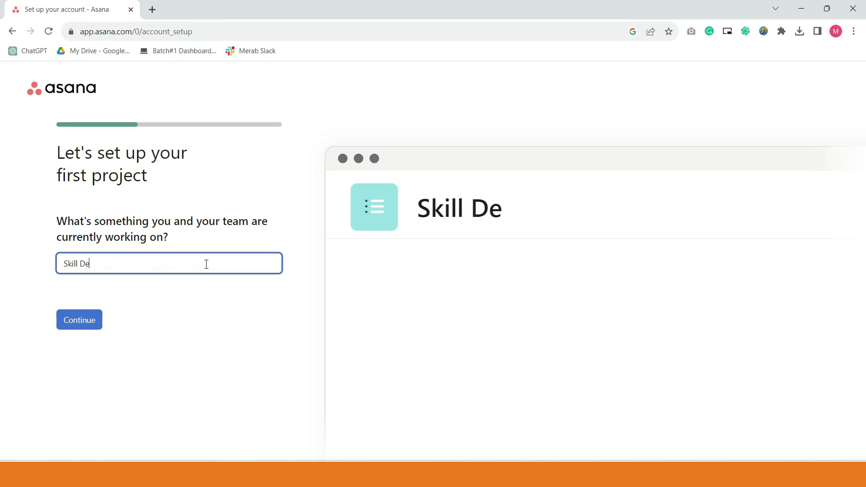
pyautogui.write('velopment P')
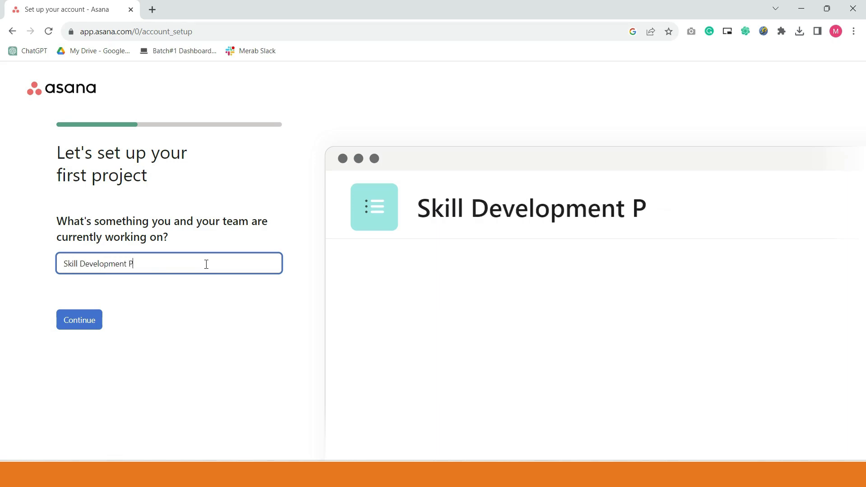
pyautogui.write('rogram')
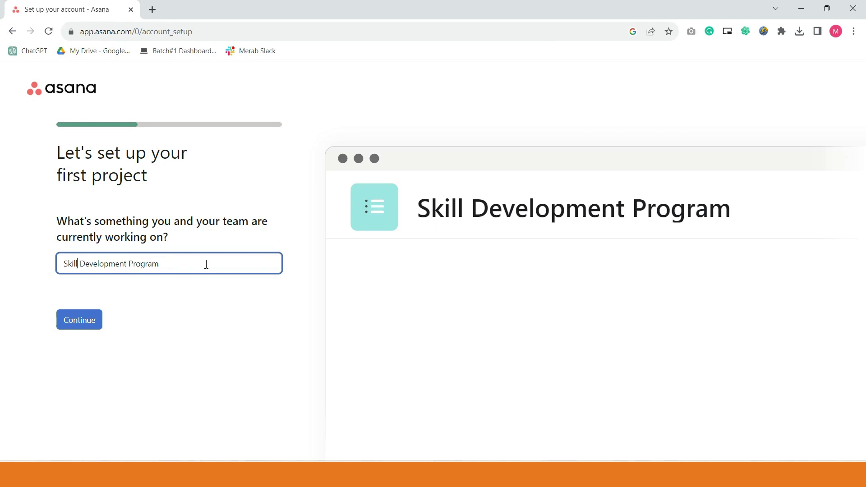
pyautogui.write('S')
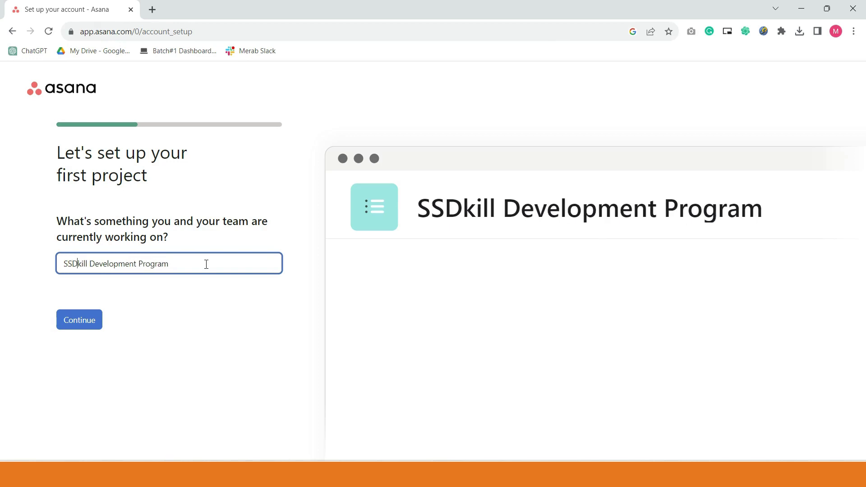
pyautogui.press('BackSpace')
pyautogui.write('DP ')
pyautogui.write('- S')
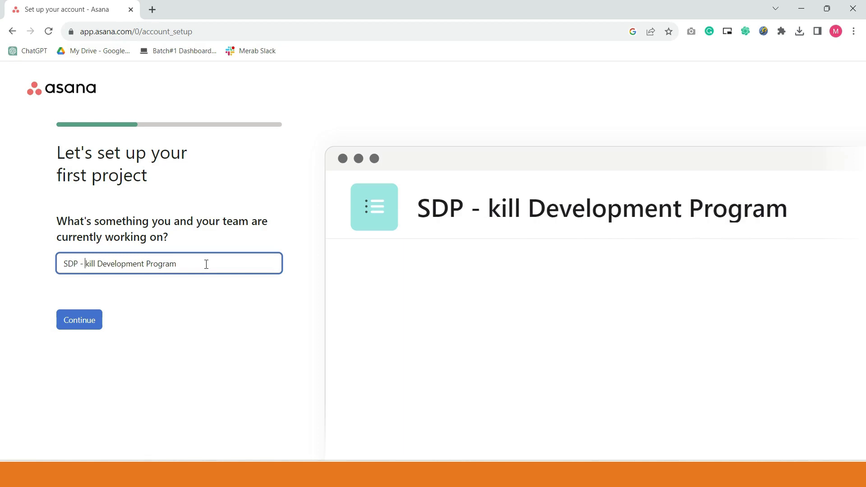
pyautogui.click(83, 327)
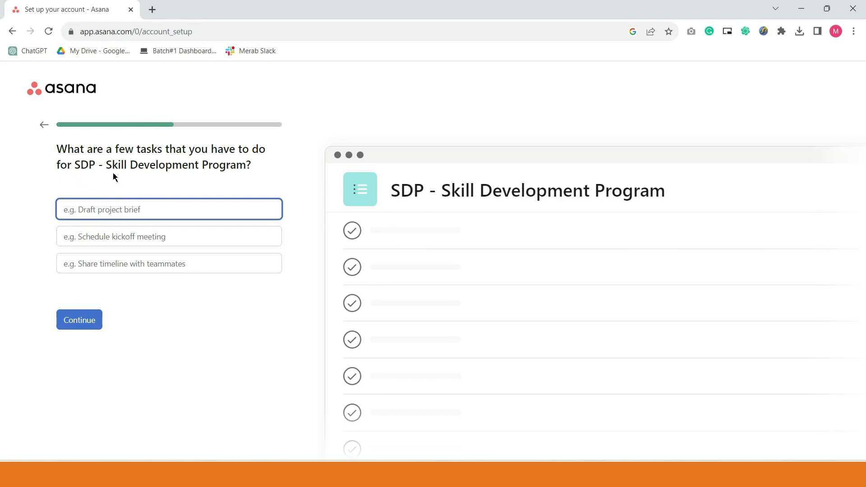
# - Add the tasks Admin, Video Editing and Files to the project
pyautogui.moveTo(352, 236)
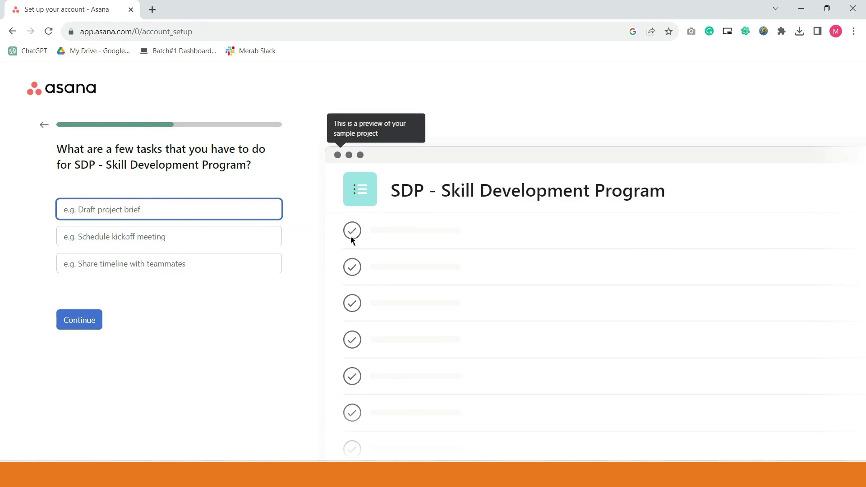
pyautogui.click(140, 210)
pyautogui.write('Admin')
pyautogui.click(140, 239)
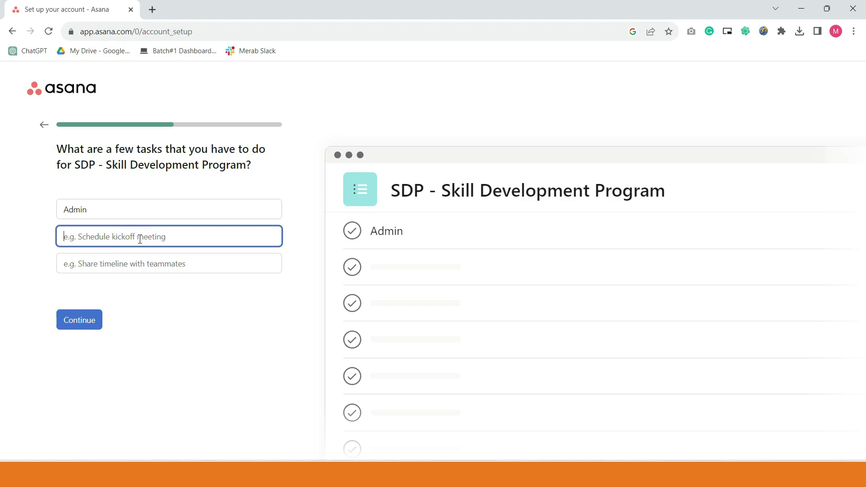
pyautogui.write('Video Edi')
pyautogui.press('BackSpace')
pyautogui.write('diting')
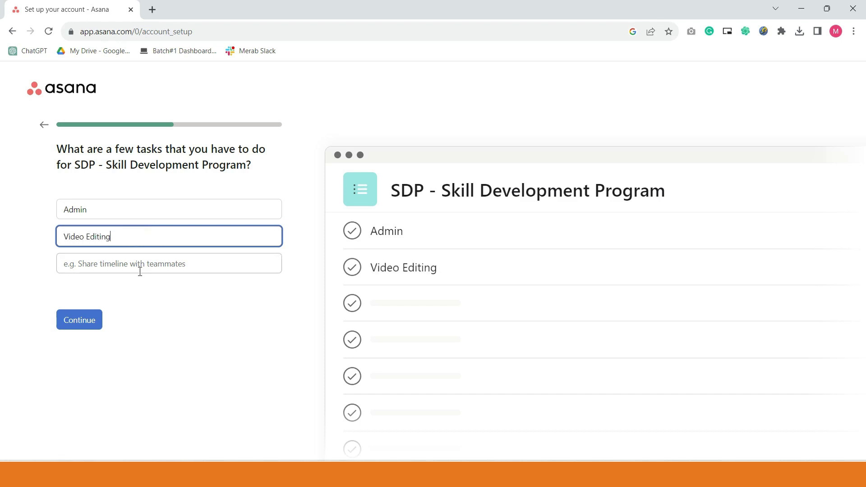
pyautogui.click(139, 272)
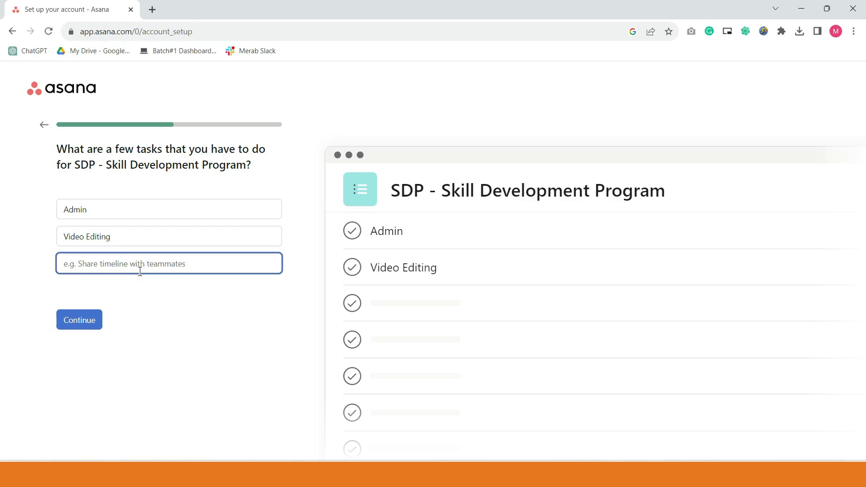
pyautogui.write('File')
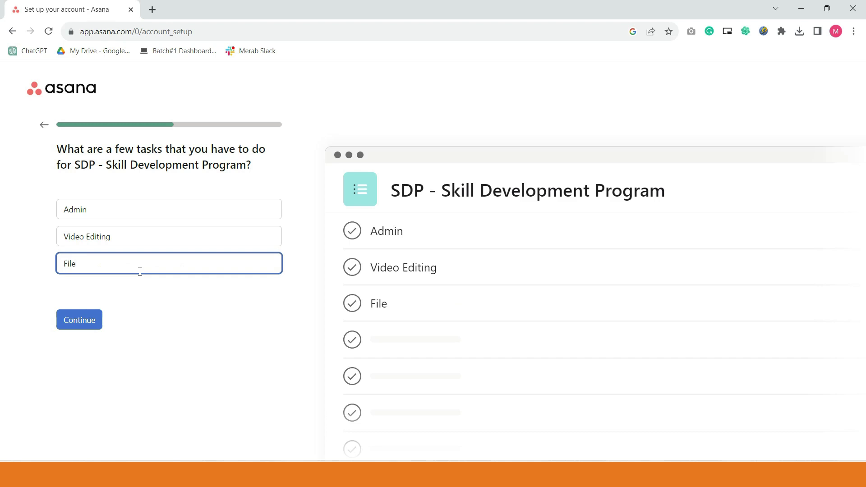
pyautogui.write('s')
pyautogui.click(93, 317)
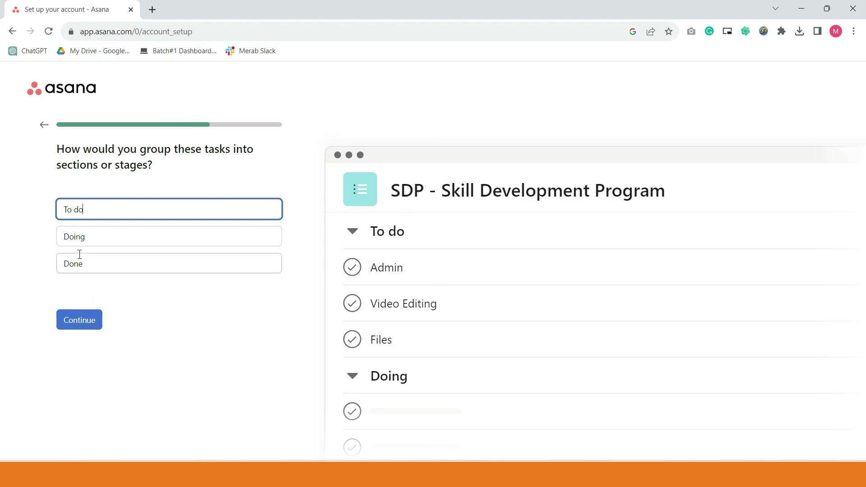
# - Accept the To do, Doing and Done sections, then pick List layout after previewing Timeline and Calendar
pyautogui.click(94, 314)
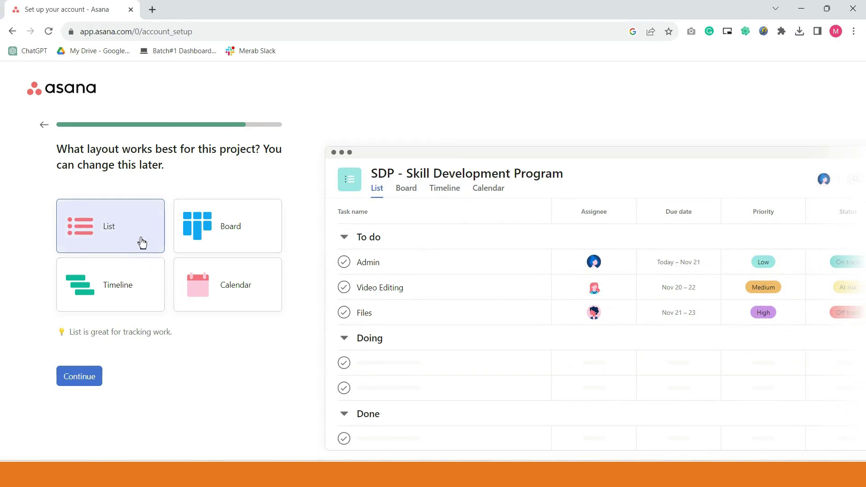
pyautogui.moveTo(406, 257)
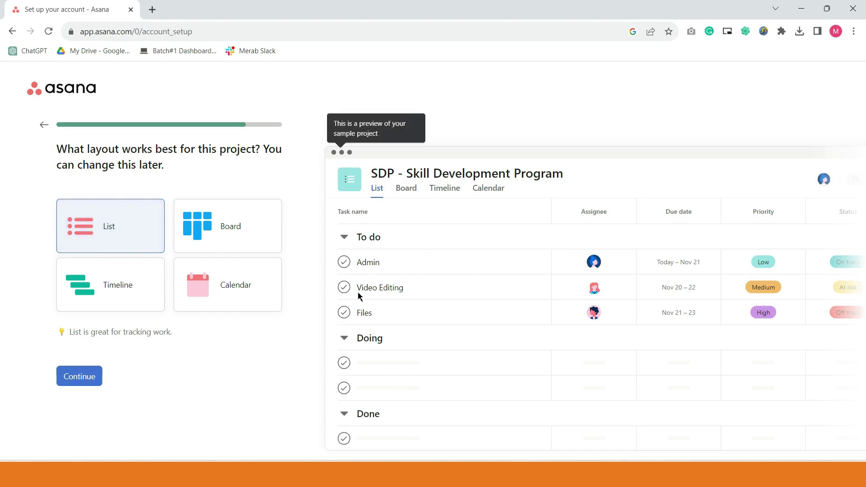
pyautogui.click(246, 248)
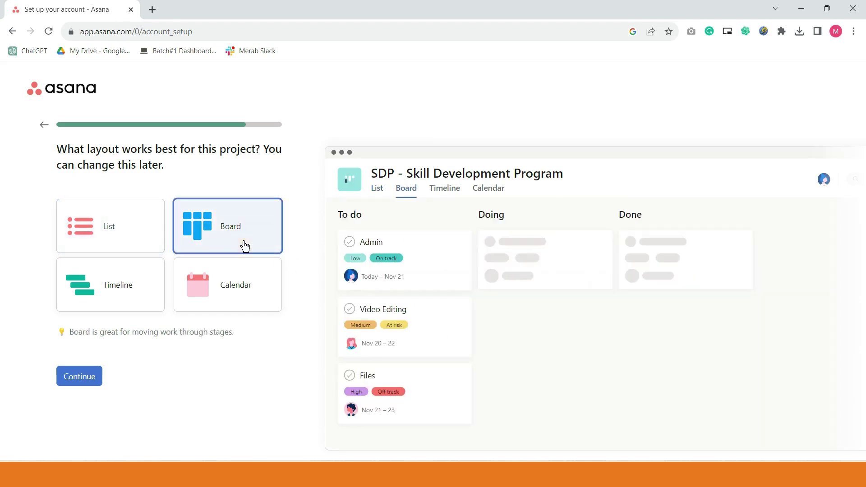
pyautogui.moveTo(387, 258)
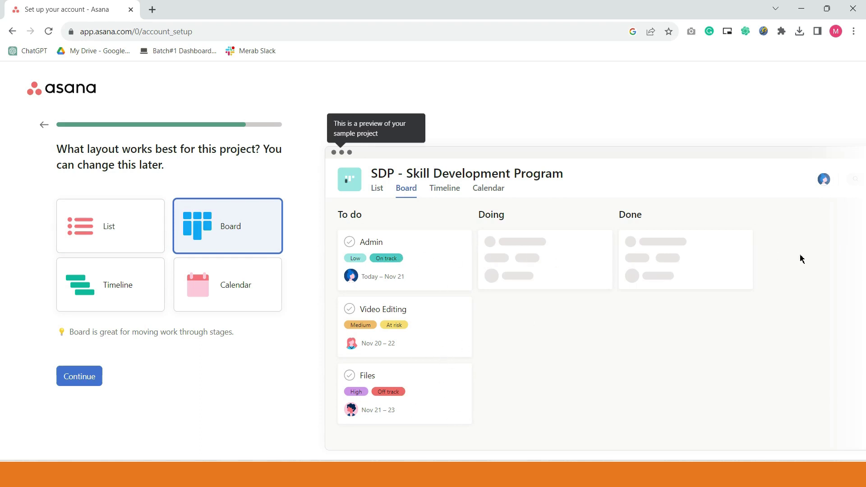
pyautogui.click(106, 302)
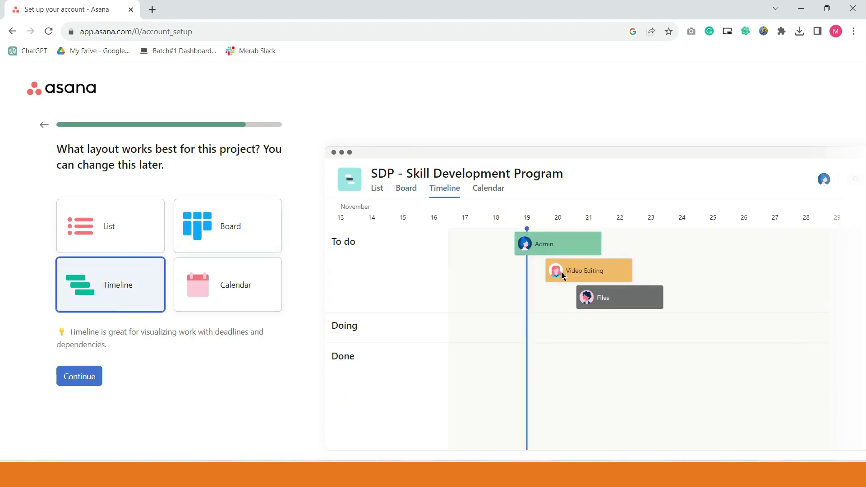
pyautogui.moveTo(538, 231)
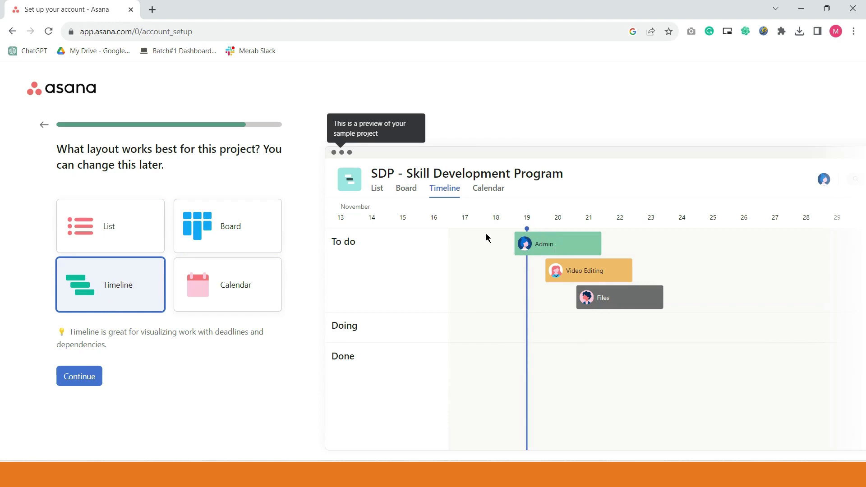
pyautogui.click(250, 287)
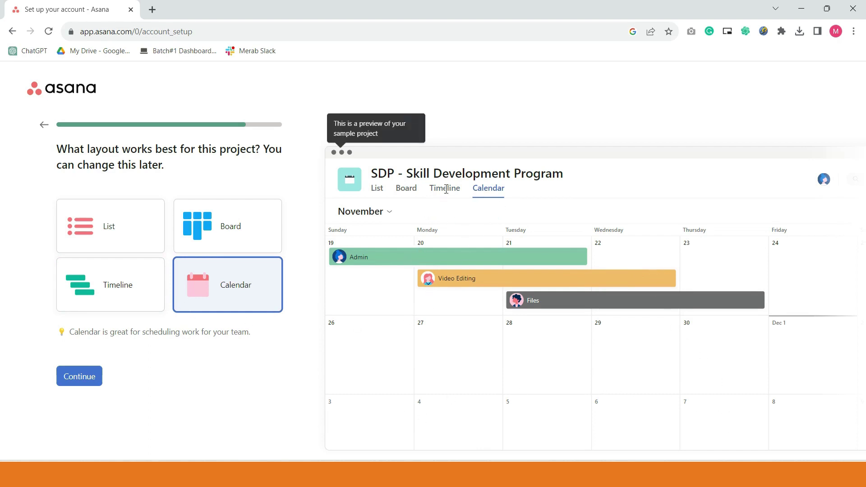
pyautogui.click(133, 281)
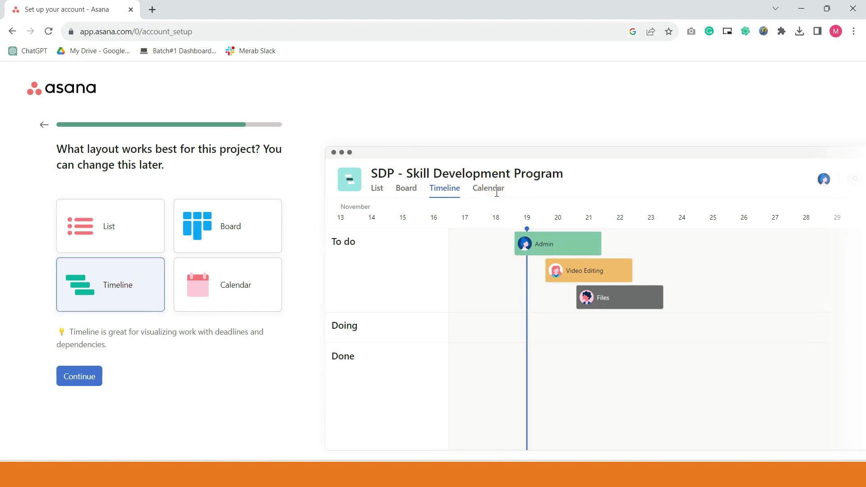
pyautogui.click(124, 247)
pyautogui.click(91, 388)
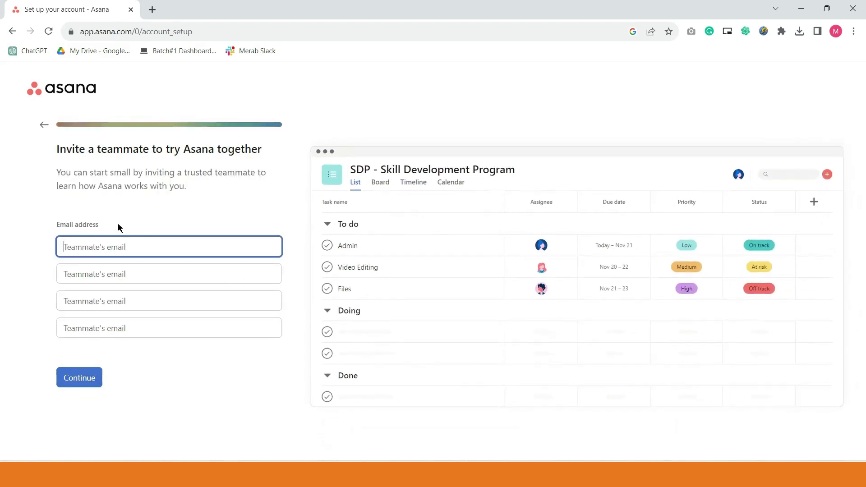
# - Invite a teammate by e-mail address and skip the app downloads to finish setup
pyautogui.click(105, 252)
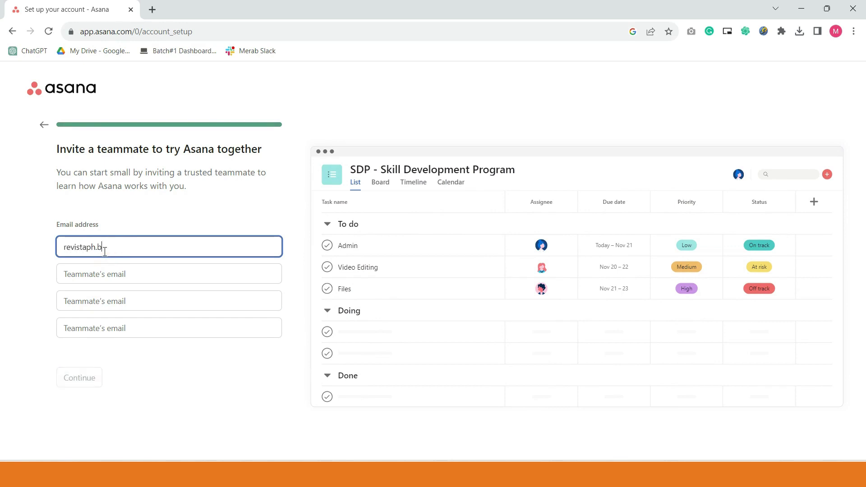
pyautogui.click(94, 377)
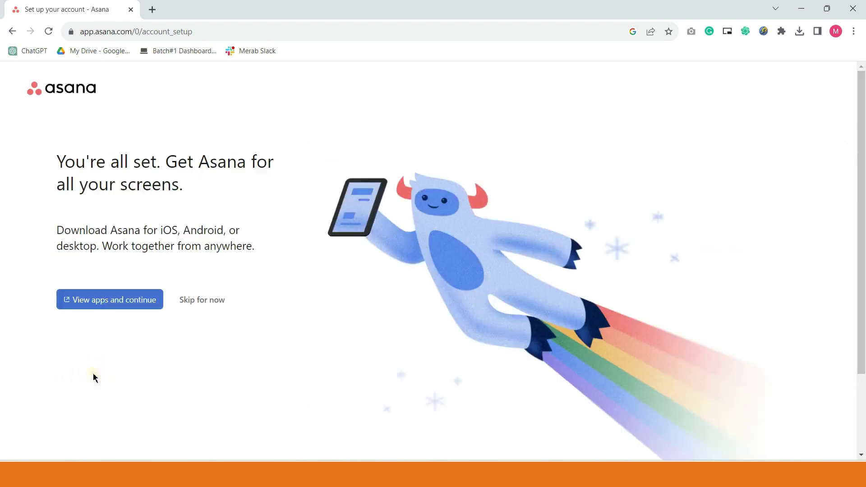
pyautogui.click(205, 301)
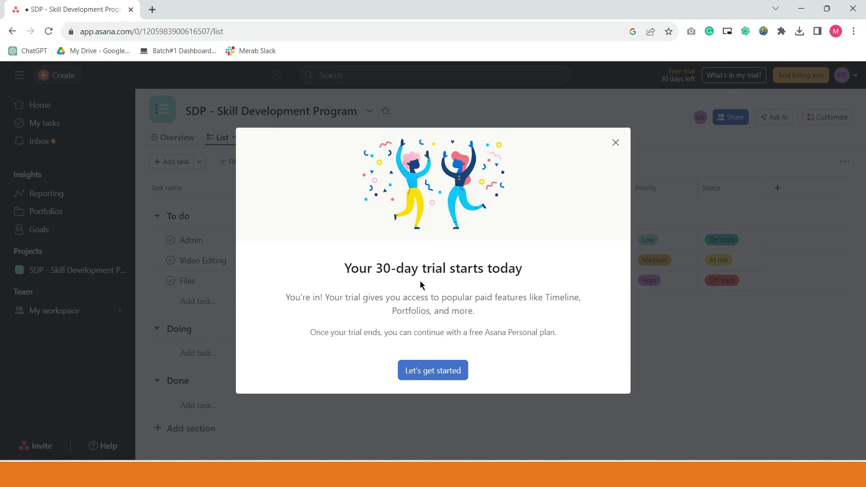
# - Dismiss the trial welcome and look over the SDP project's Workflow tab
pyautogui.click(436, 377)
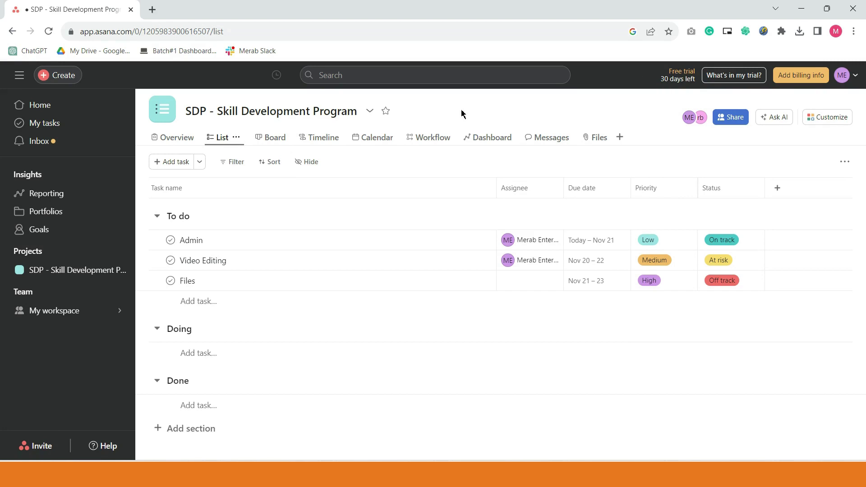
pyautogui.click(431, 137)
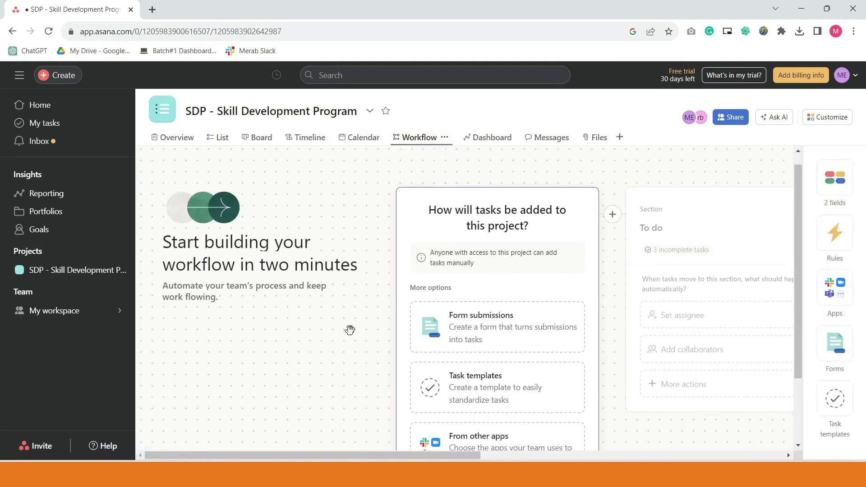
pyautogui.scroll(-3, 318, 337)
pyautogui.scroll(4, 320, 344)
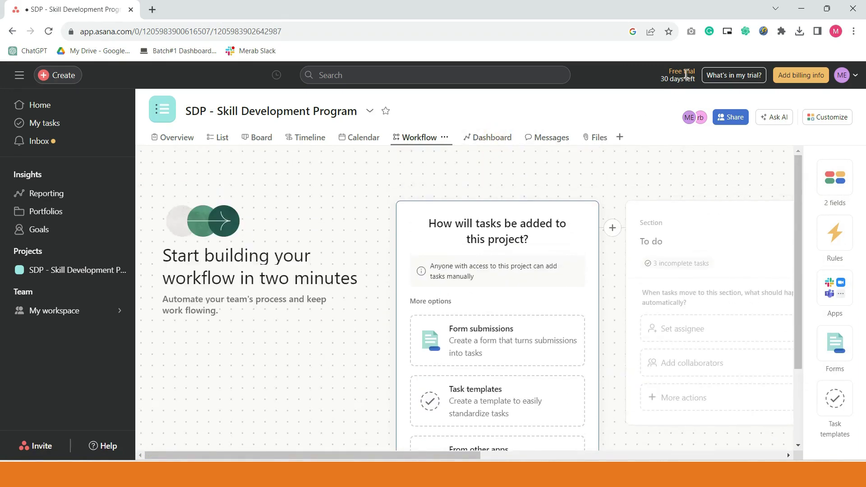
# - Browse the project's Dashboard charts, then show its Overview page
pyautogui.click(491, 137)
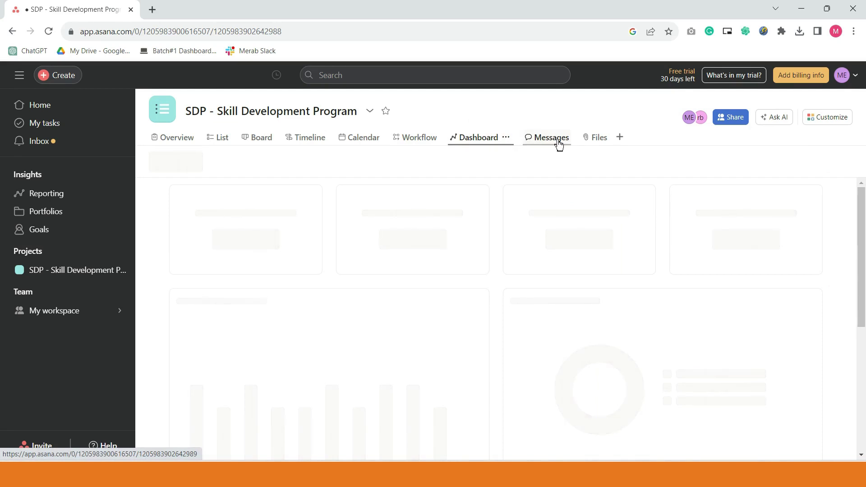
pyautogui.scroll(-1, 587, 293)
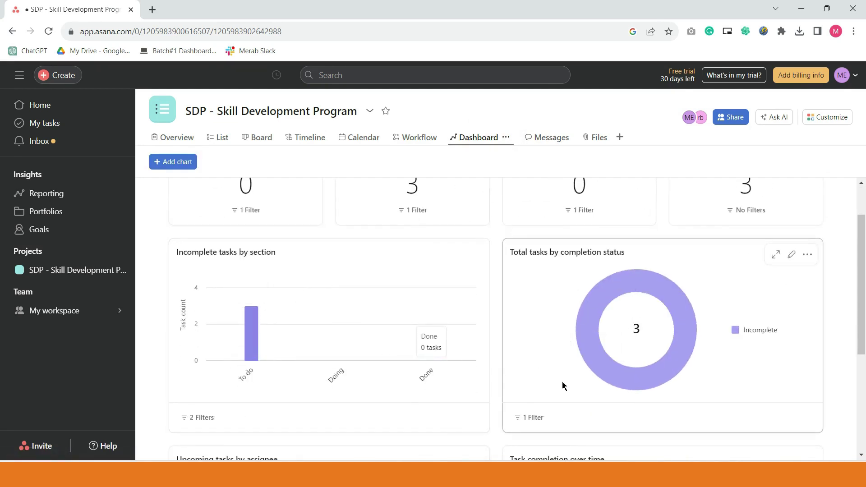
pyautogui.scroll(-4, 309, 372)
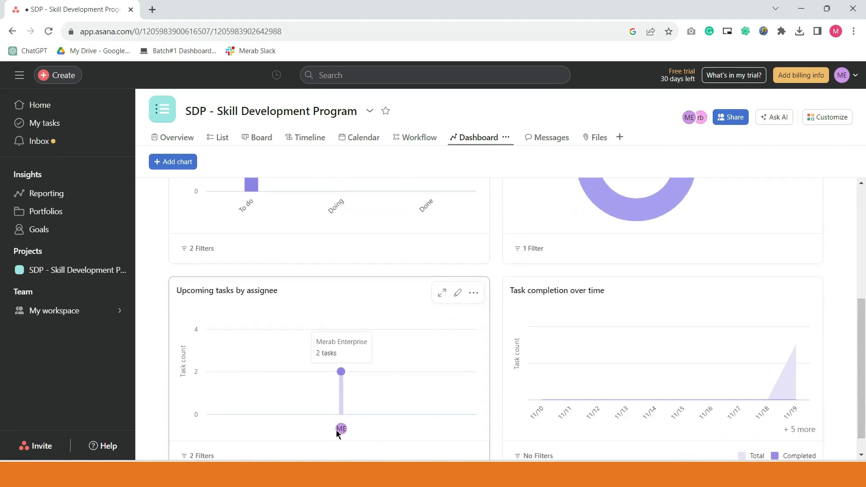
pyautogui.scroll(3, 343, 357)
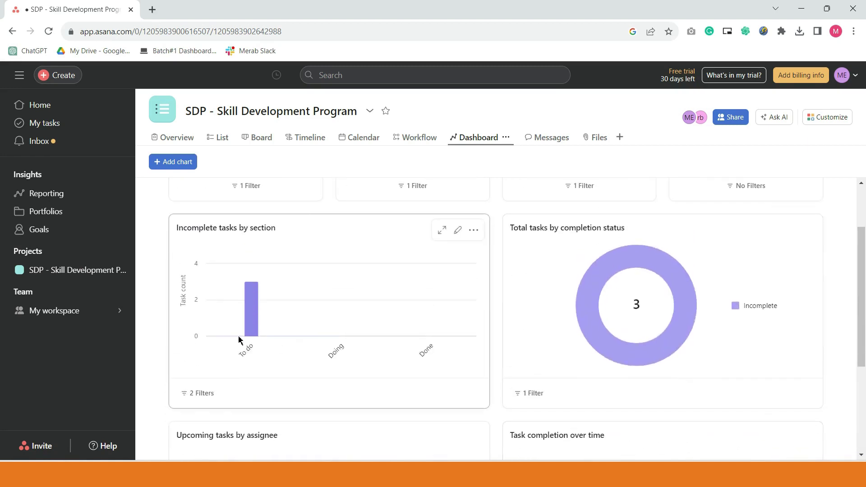
pyautogui.scroll(1, 646, 401)
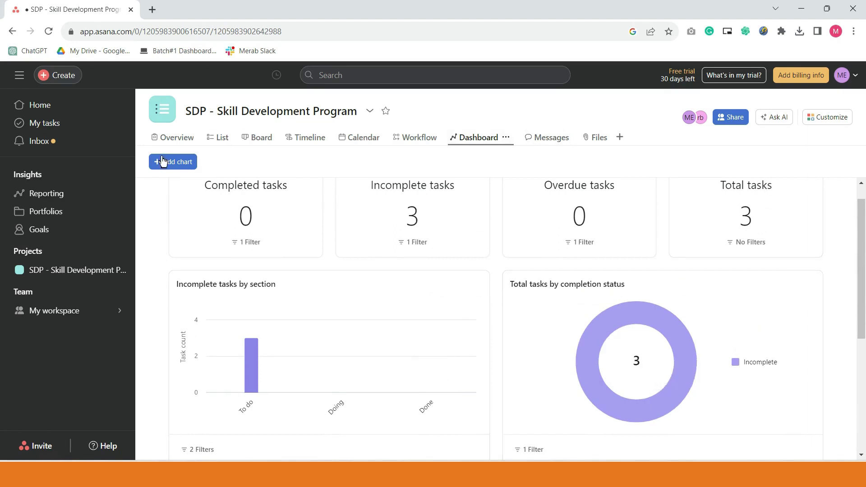
pyautogui.scroll(1, 190, 297)
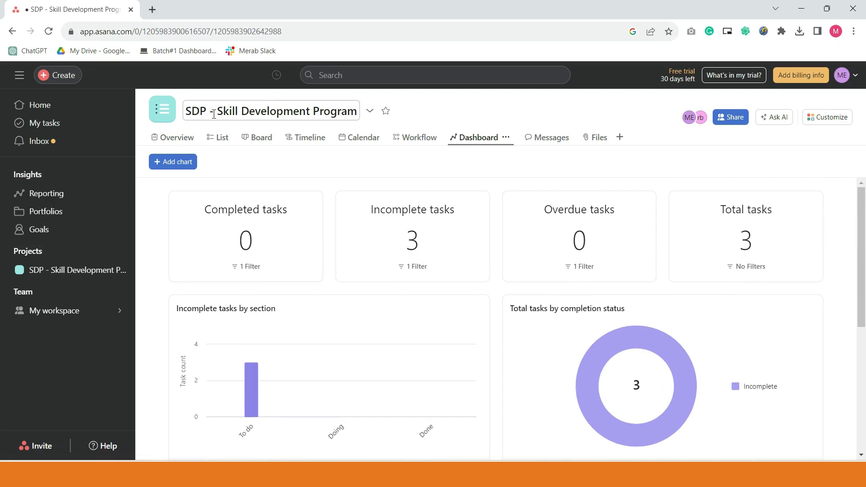
pyautogui.click(173, 138)
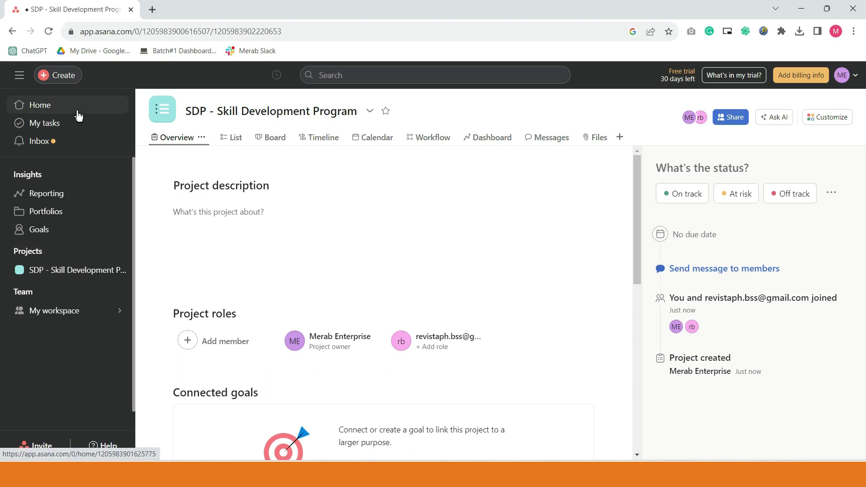
# - Go to the Home page and give it a pink background via Customize
pyautogui.click(79, 116)
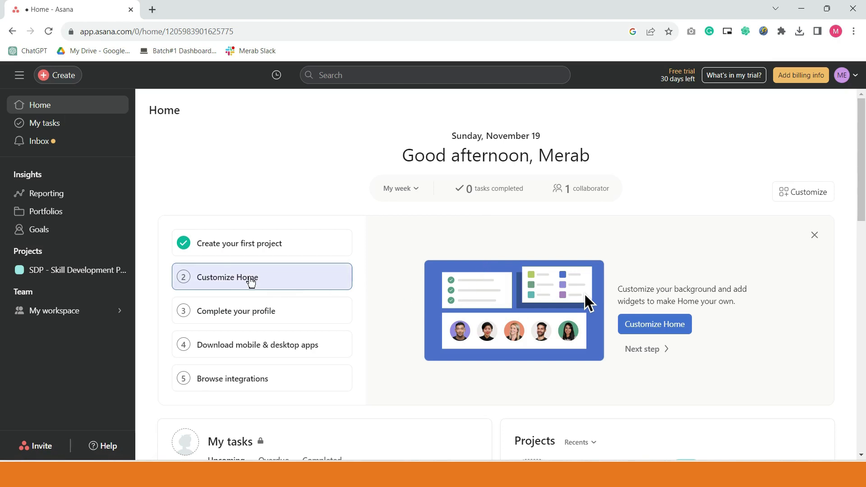
pyautogui.scroll(-1, 252, 282)
pyautogui.scroll(1, 137, 119)
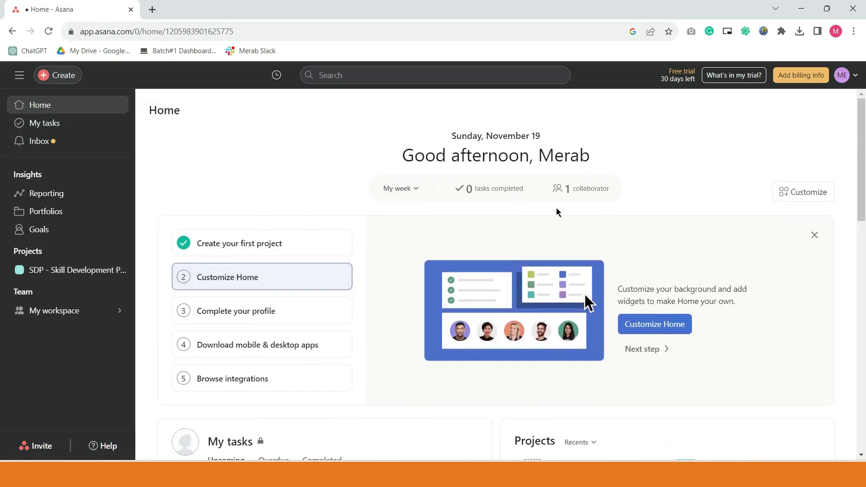
pyautogui.click(794, 197)
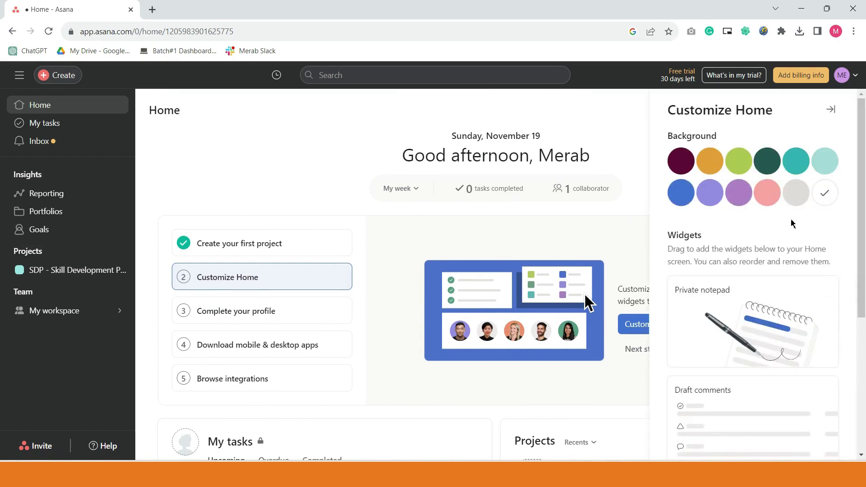
pyautogui.click(769, 199)
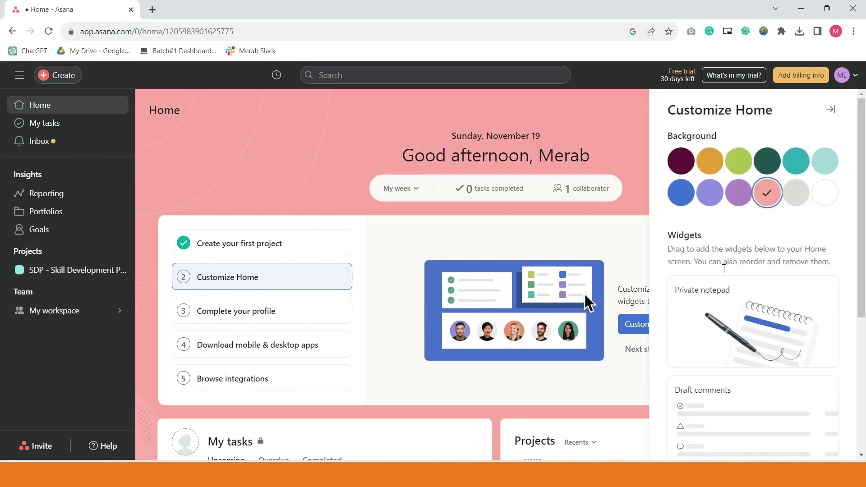
pyautogui.scroll(-4, 773, 321)
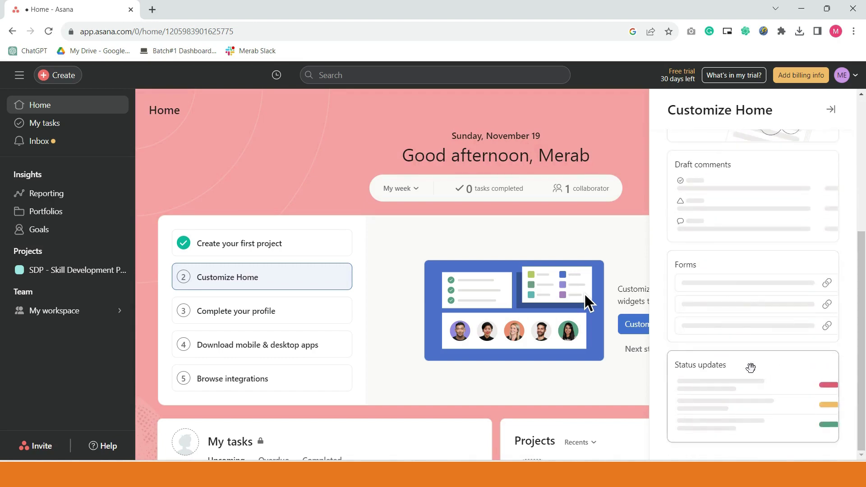
pyautogui.scroll(4, 731, 406)
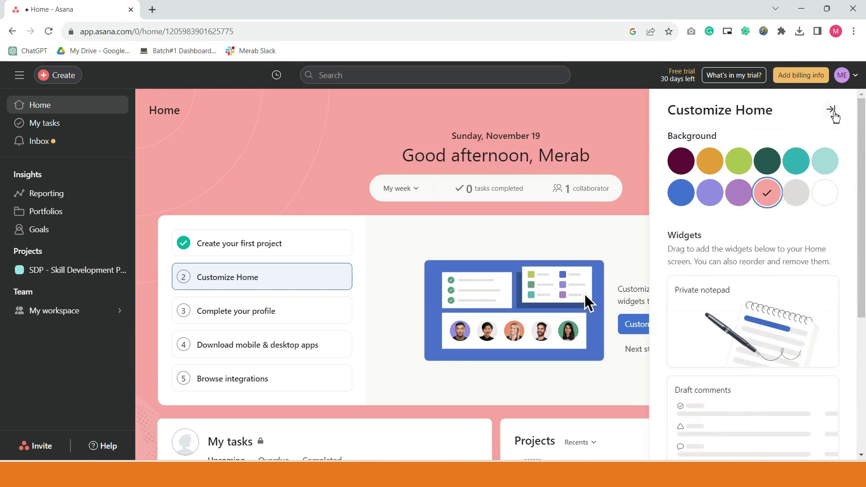
# - Move the Projects widget to the left slot and Tasks I've assigned to the top right
pyautogui.click(830, 109)
pyautogui.scroll(-3, 632, 262)
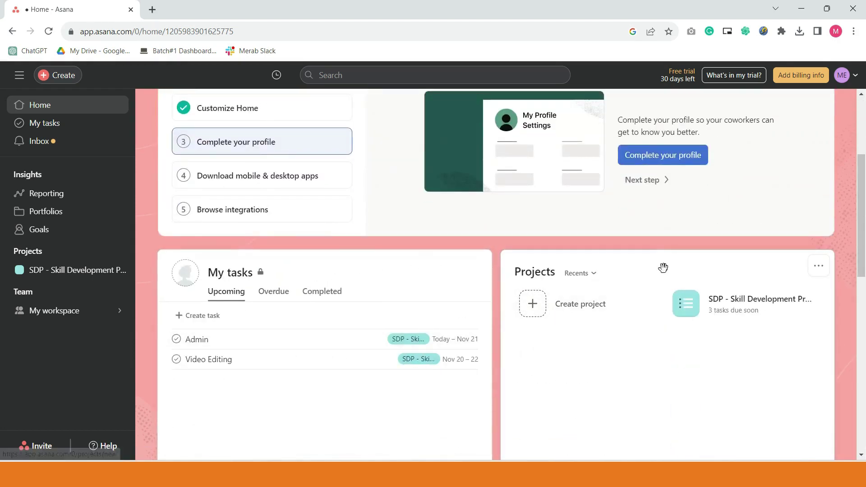
pyautogui.moveTo(662, 271); pyautogui.dragTo(356, 318)
pyautogui.scroll(-5, 422, 346)
pyautogui.scroll(2, 357, 343)
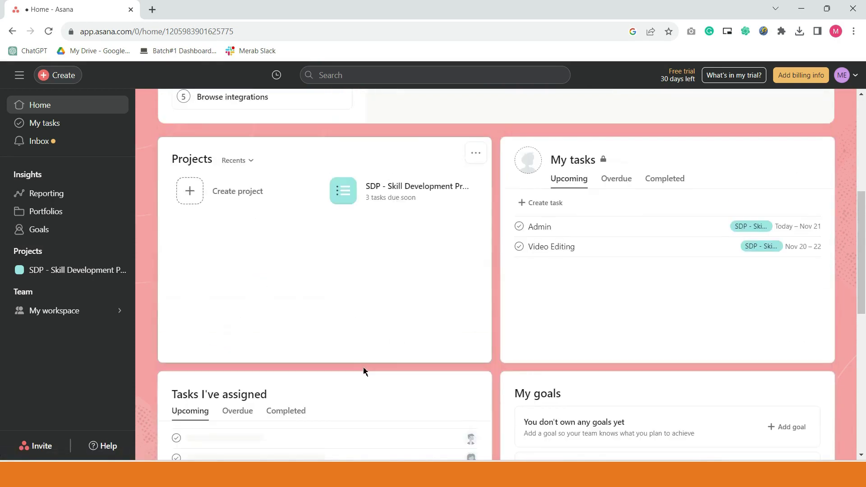
pyautogui.moveTo(432, 343); pyautogui.dragTo(537, 185)
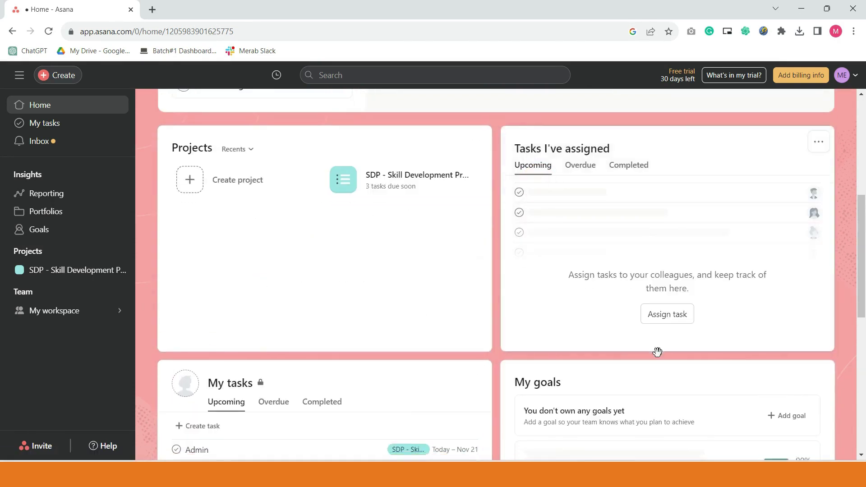
# - Check the My goals widget options and remove the getting-started checklist card
pyautogui.scroll(-3, 587, 252)
pyautogui.click(820, 216)
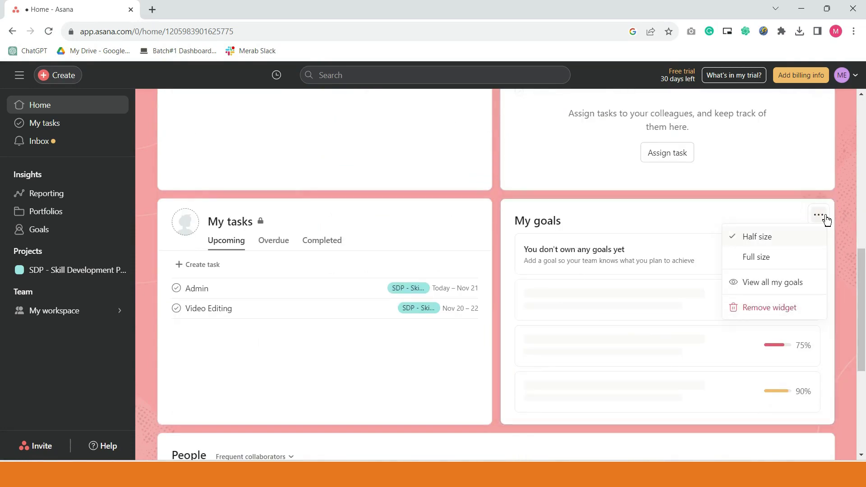
pyautogui.click(826, 218)
pyautogui.scroll(-5, 504, 338)
pyautogui.scroll(10, 505, 338)
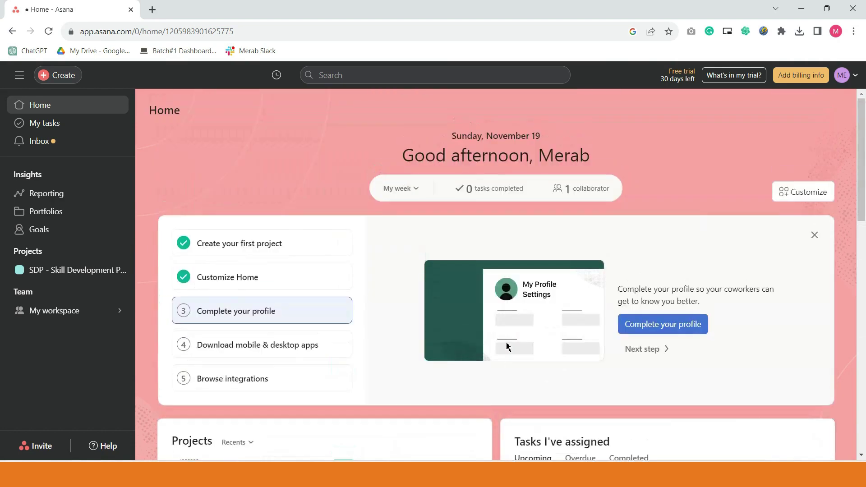
pyautogui.scroll(-1, 500, 337)
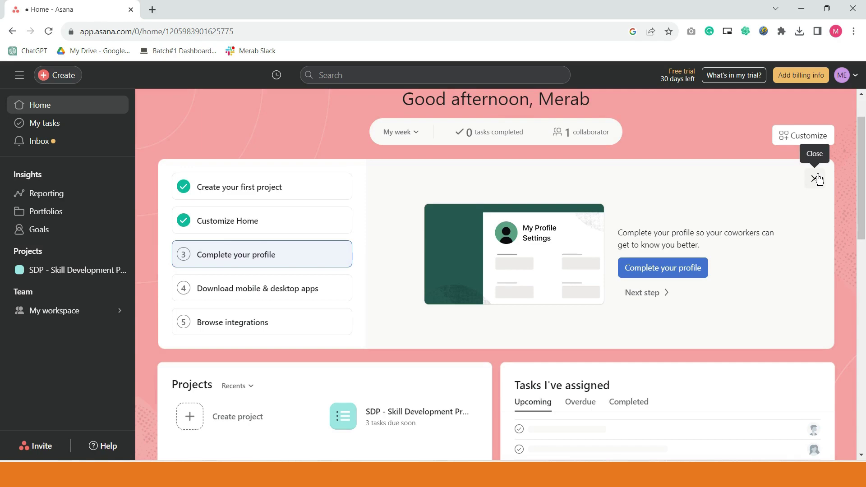
pyautogui.click(816, 178)
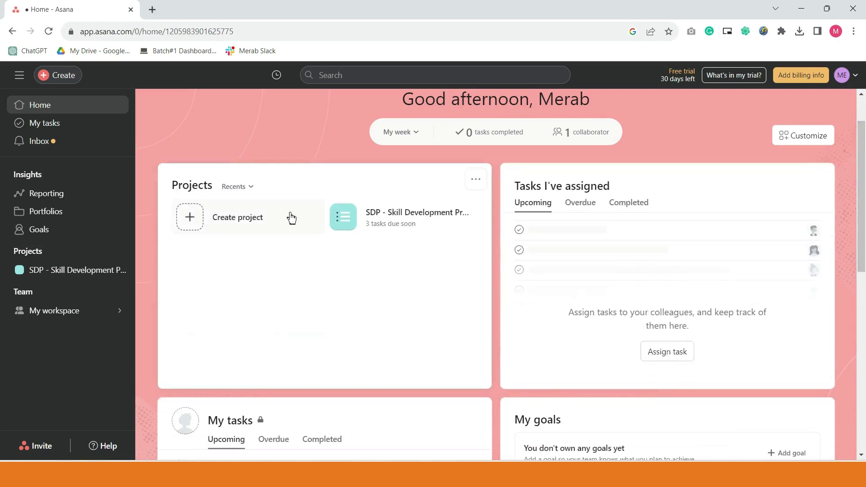
# - Drag the My tasks widget, listing Admin and Video Editing, into the top-left position
pyautogui.scroll(-3, 363, 213)
pyautogui.scroll(3, 611, 358)
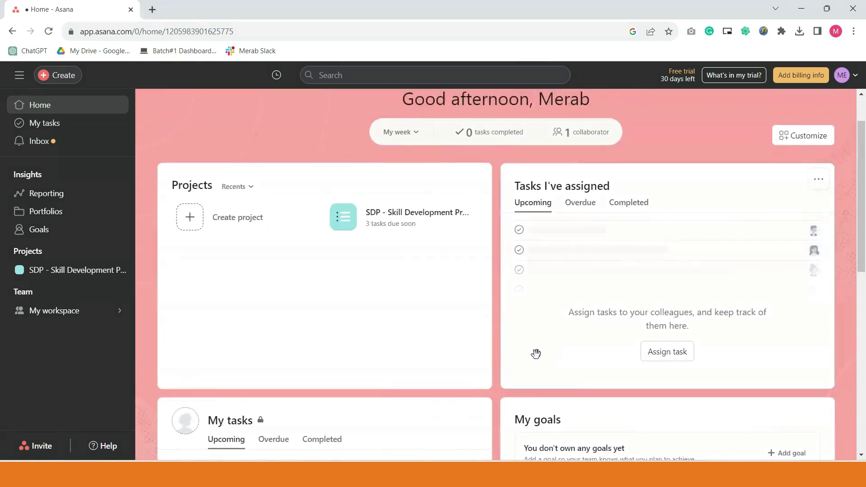
pyautogui.scroll(-3, 451, 334)
pyautogui.moveTo(379, 316); pyautogui.dragTo(294, 237)
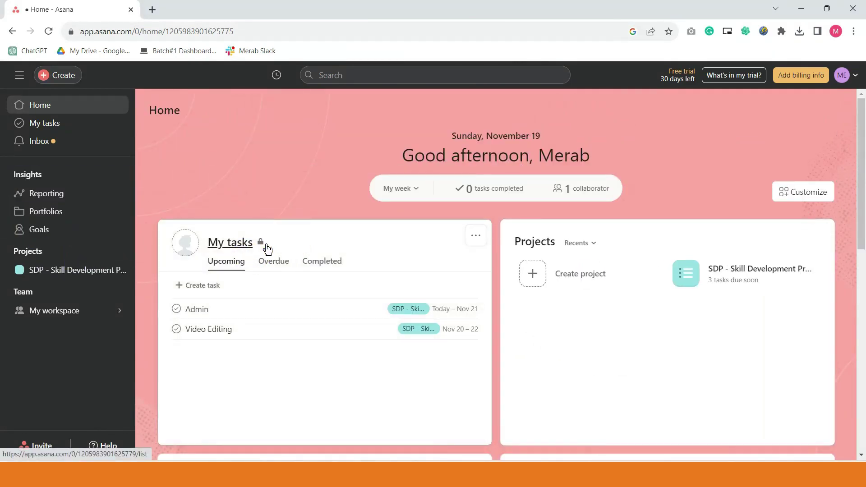
pyautogui.moveTo(262, 247)
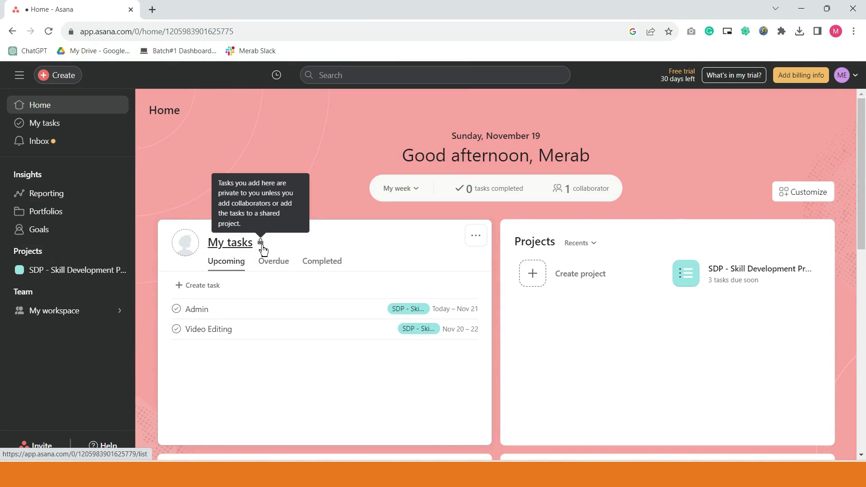
# - Visit My tasks and the Inbox, then open the Reporting page
pyautogui.click(83, 132)
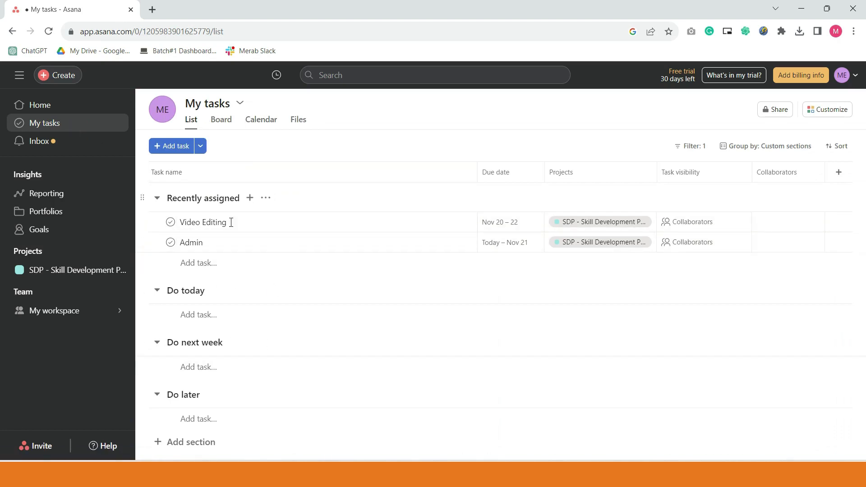
pyautogui.click(74, 152)
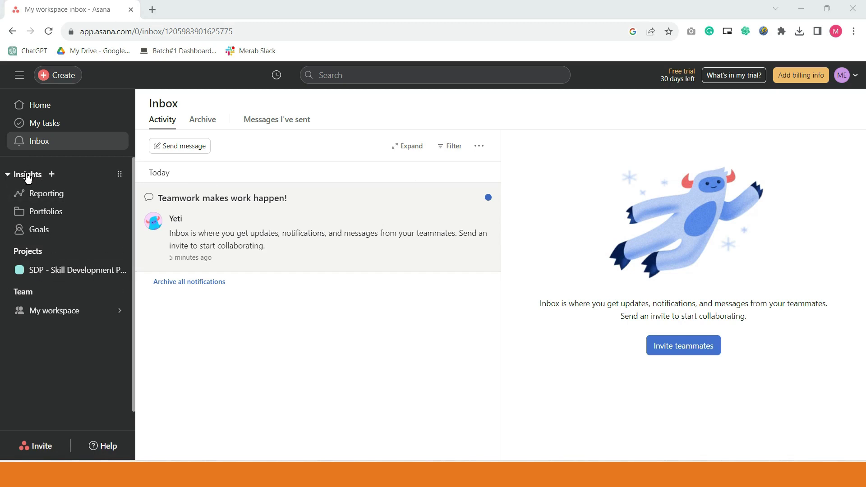
pyautogui.click(78, 194)
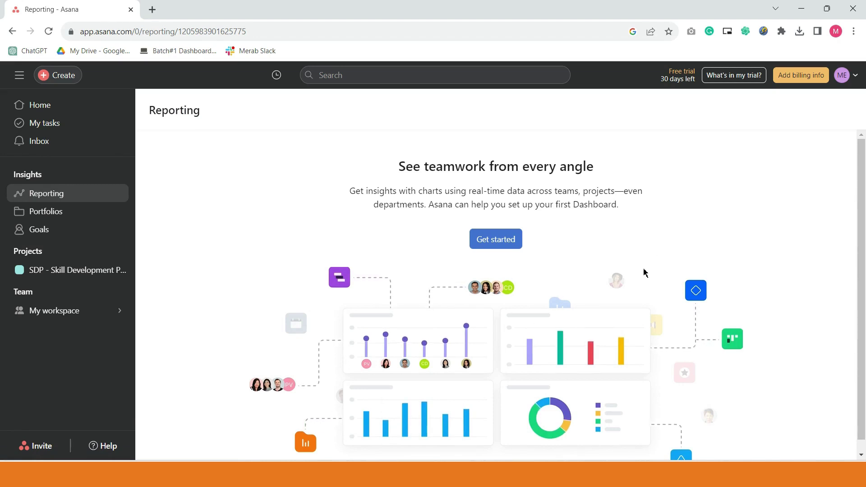
# - Create 'My first dashboard' and review its charts showing 3 incomplete, 0 completed, 0 overdue tasks
pyautogui.click(507, 249)
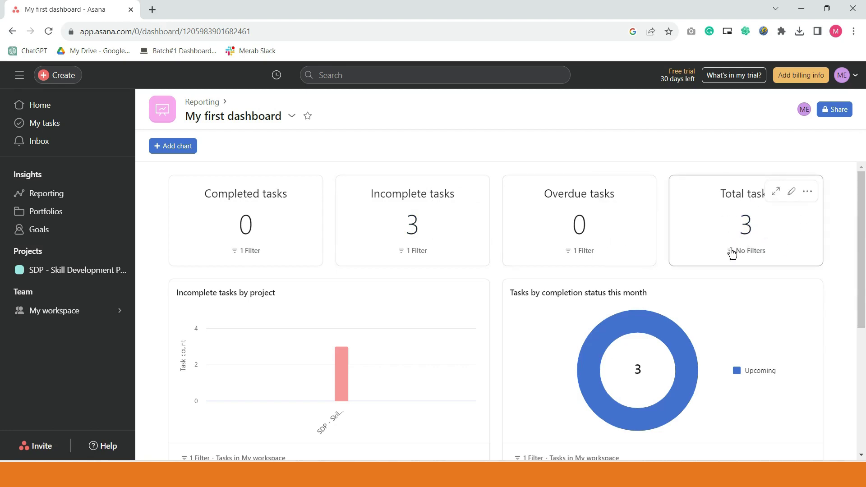
pyautogui.scroll(-3, 734, 229)
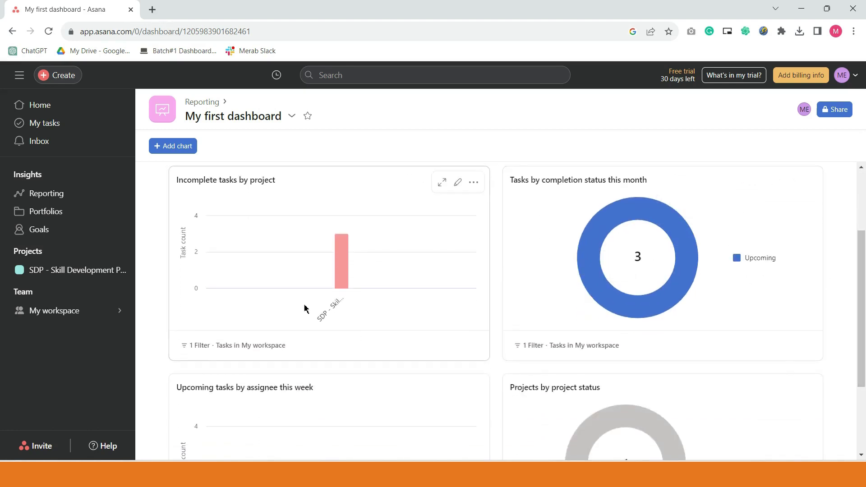
pyautogui.scroll(-3, 702, 226)
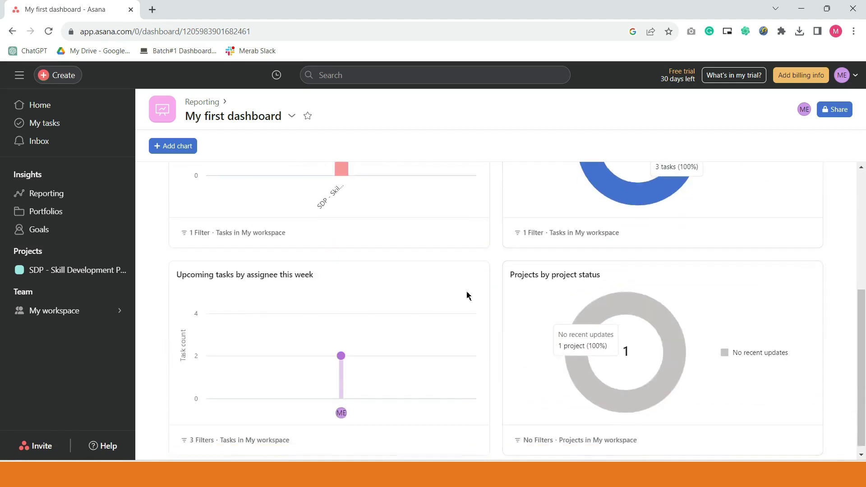
pyautogui.scroll(4, 519, 382)
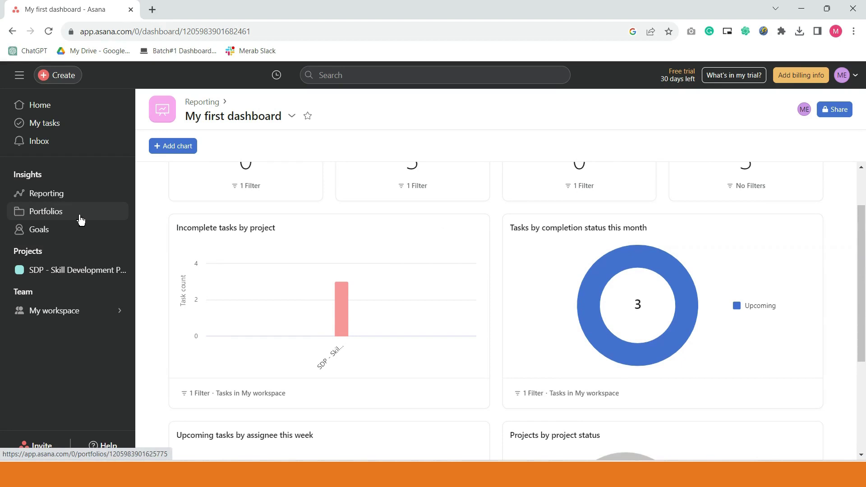
# - Go to the Portfolios page from the left sidebar
pyautogui.click(55, 212)
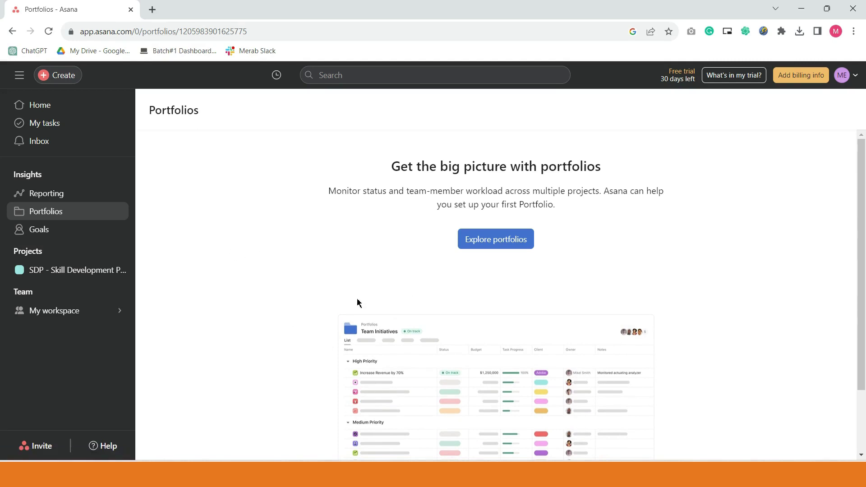
# - Open the workspace Goals page, then start a new goal and cancel the form
pyautogui.click(78, 240)
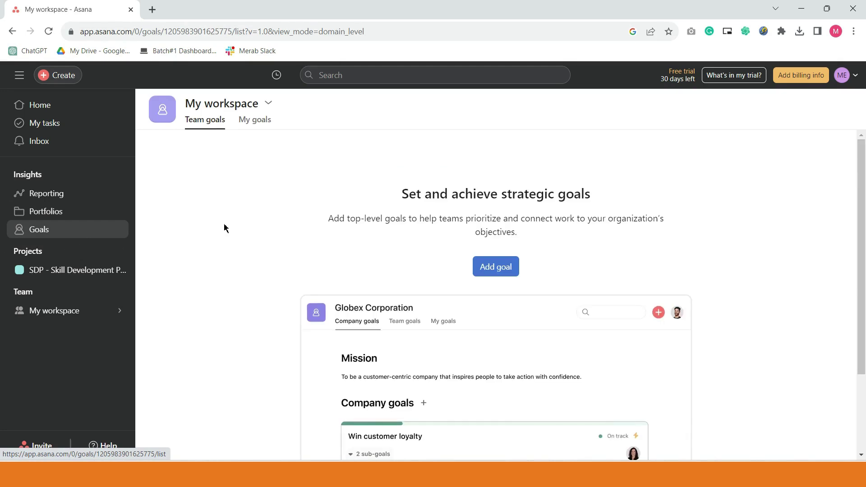
pyautogui.scroll(-3, 490, 315)
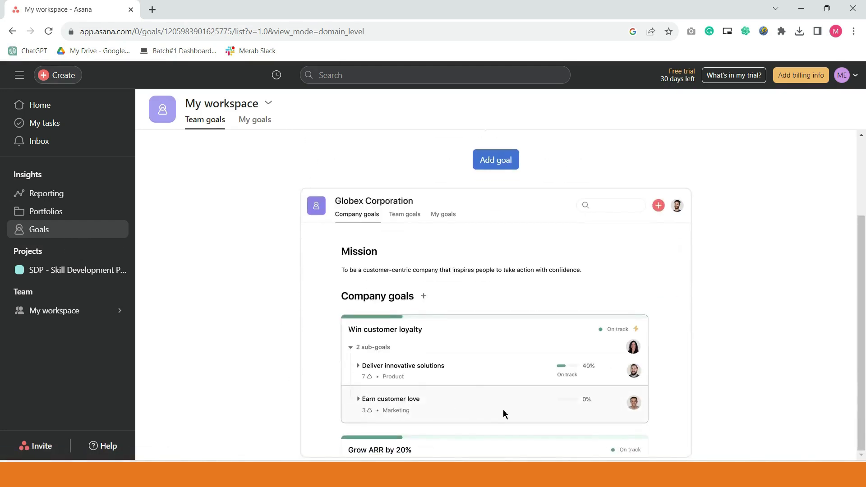
pyautogui.scroll(3, 495, 289)
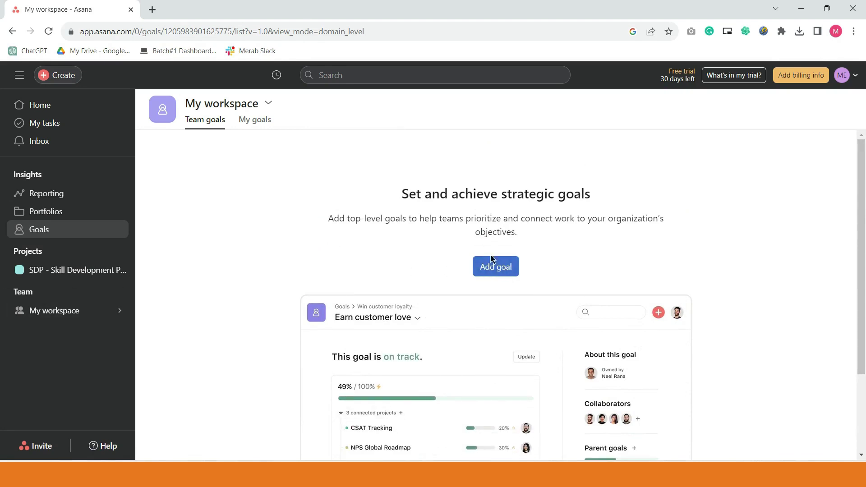
pyautogui.click(496, 268)
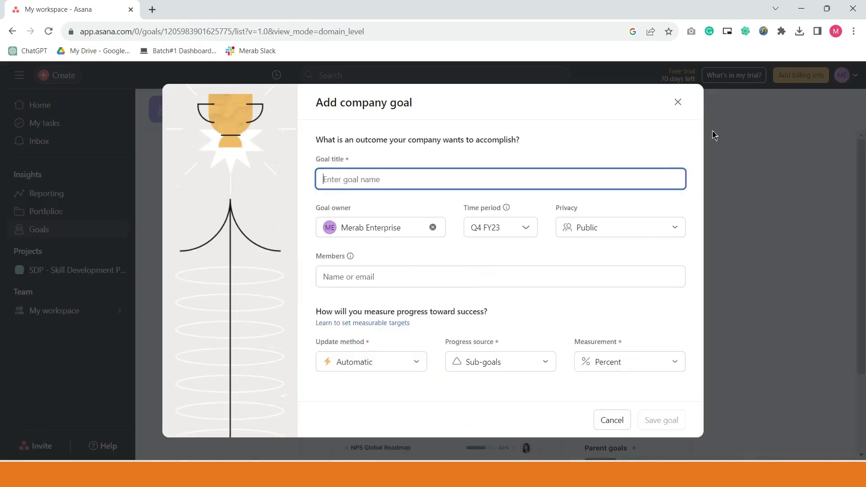
pyautogui.click(678, 102)
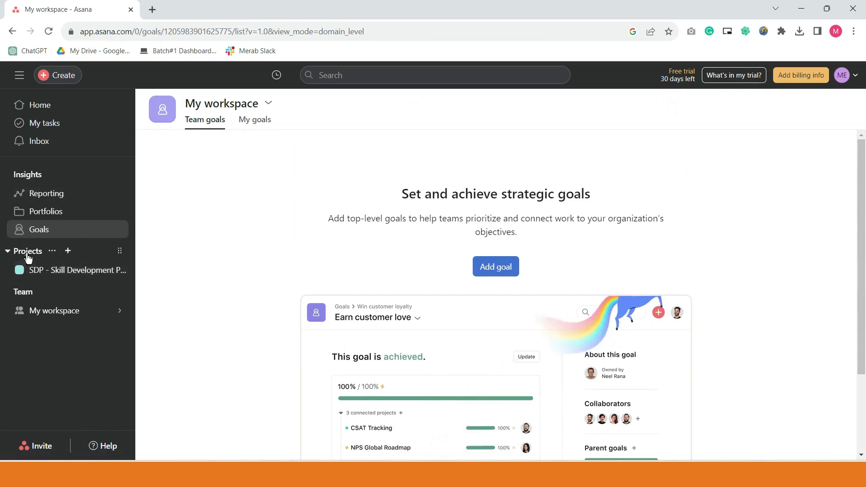
# - Collapse the Insights group in the sidebar
pyautogui.click(8, 176)
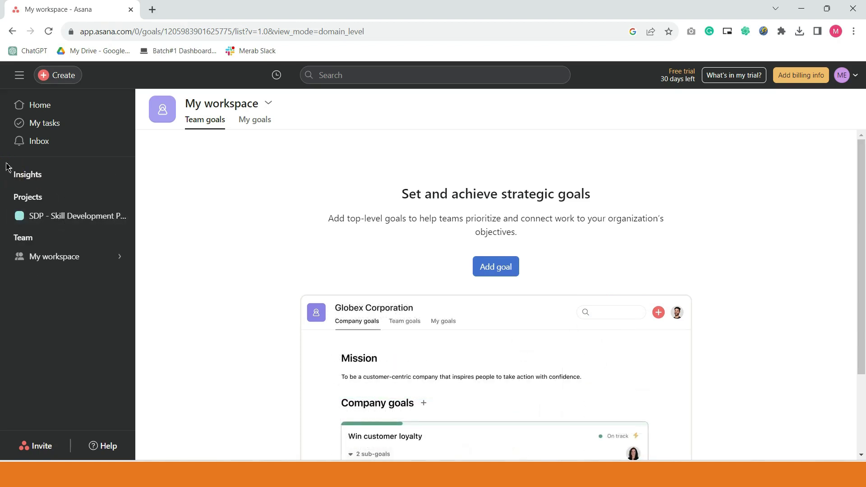
pyautogui.click(8, 175)
pyautogui.click(8, 175)
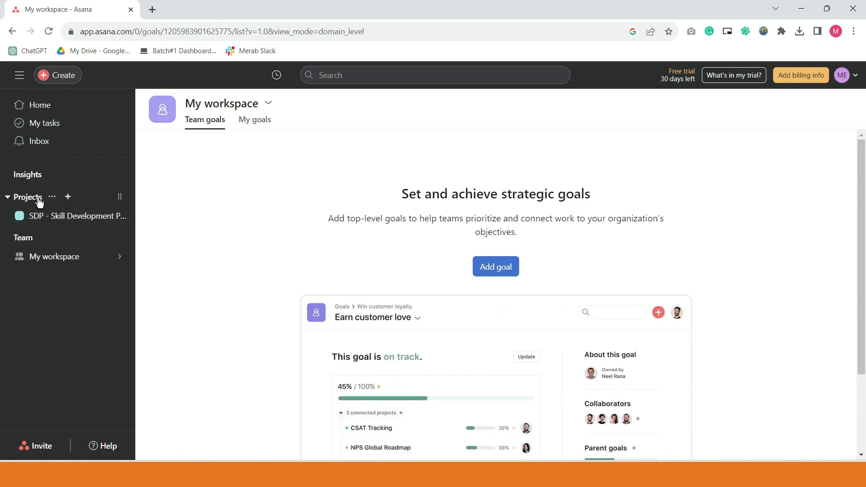
# - Open the SDP - Skill Development Program Overview and show the description examples
pyautogui.click(58, 218)
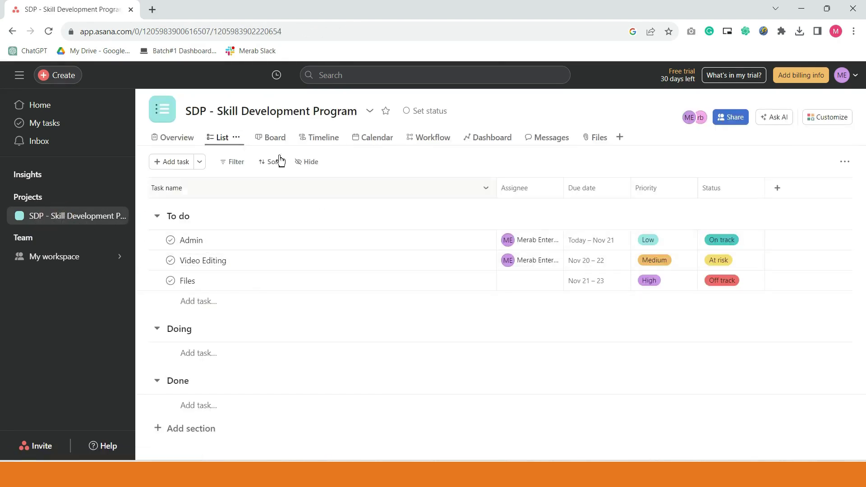
pyautogui.click(176, 144)
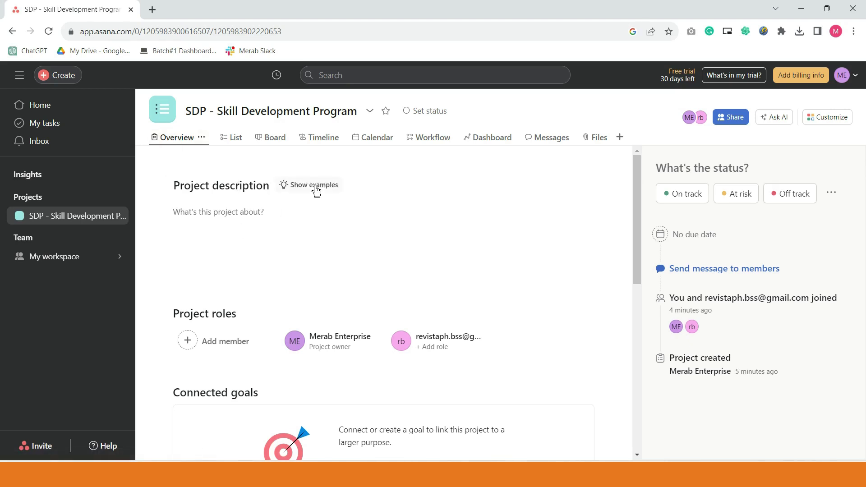
pyautogui.click(315, 186)
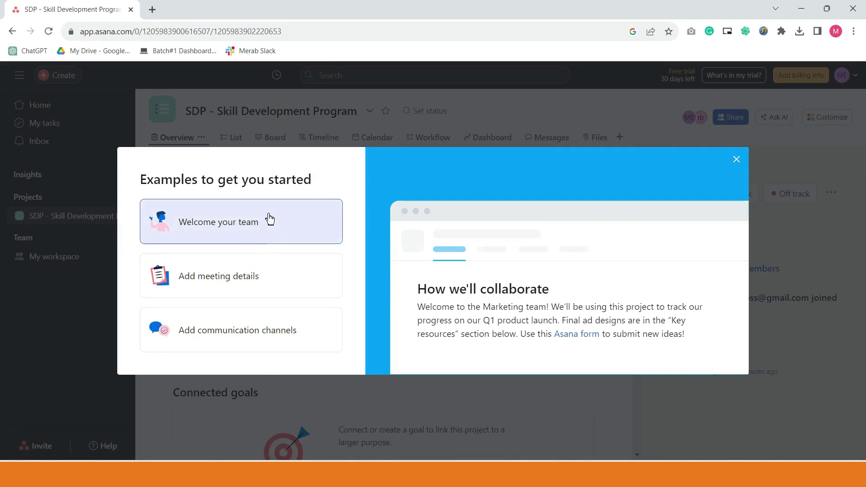
# - Preview the Welcome your team, Add meeting details and Add communication channels examples, then close and click into the description
pyautogui.click(267, 236)
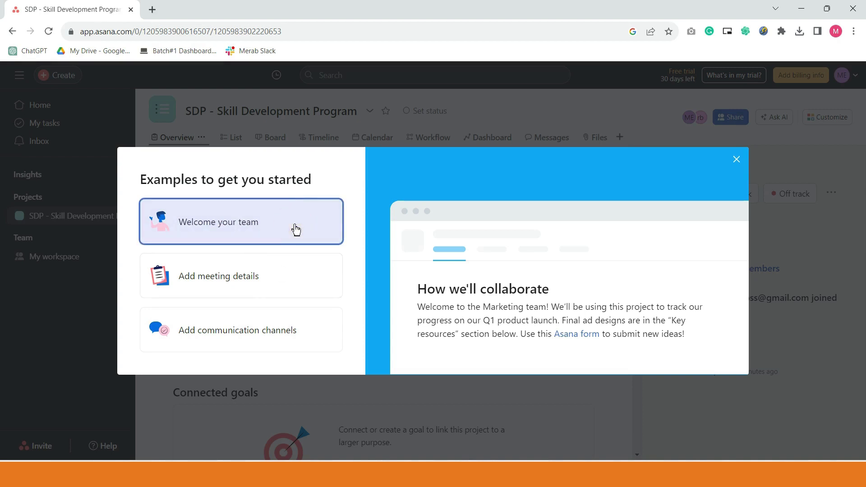
pyautogui.click(283, 280)
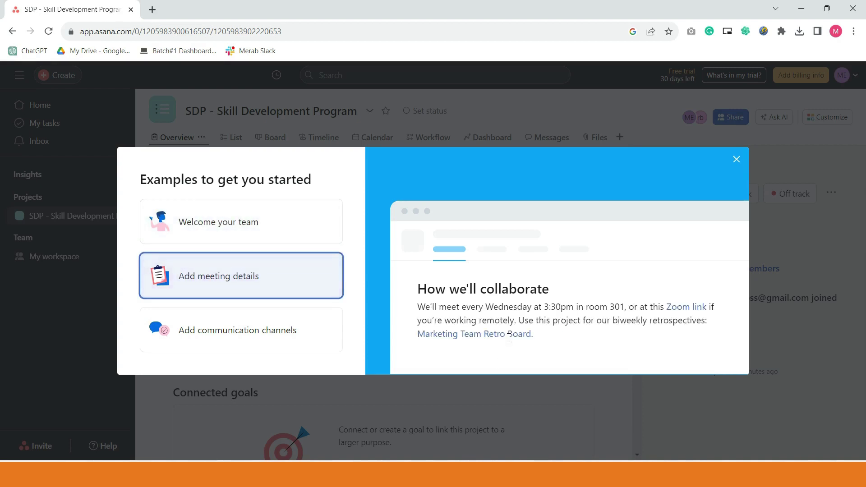
pyautogui.click(287, 343)
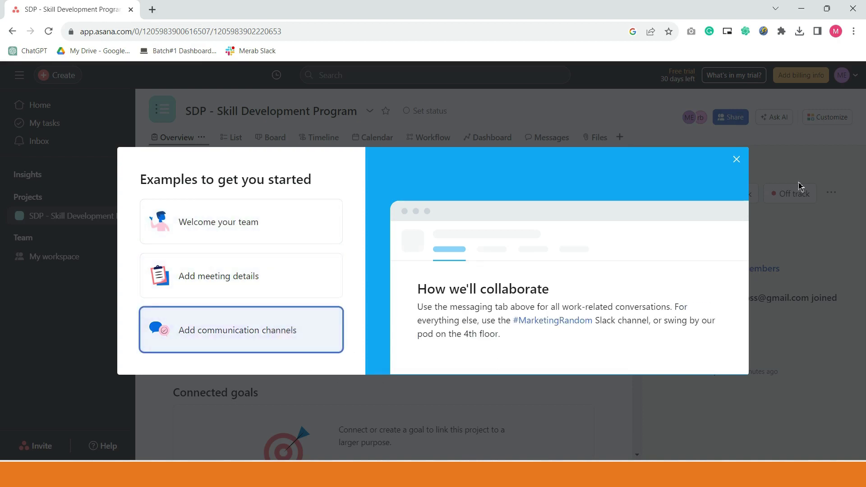
pyautogui.click(737, 159)
pyautogui.click(258, 231)
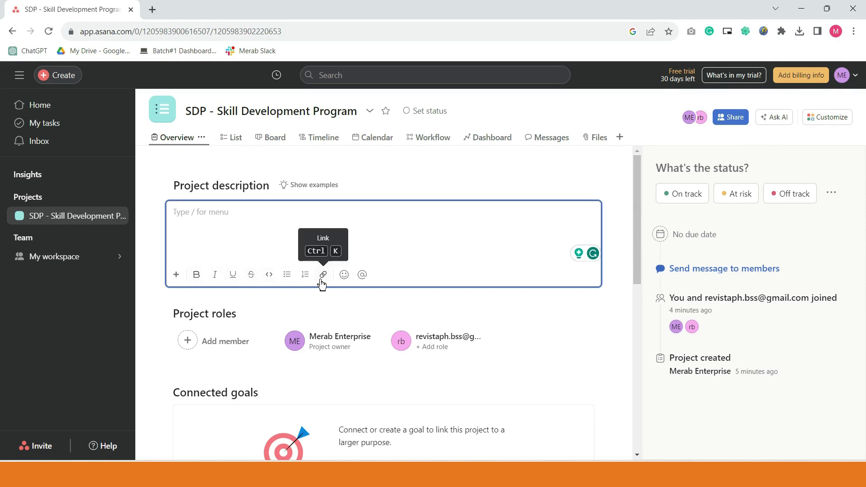
# - Open sharing from Project roles to add a member, then close the Share dialog
pyautogui.moveTo(250, 314); pyautogui.dragTo(169, 314)
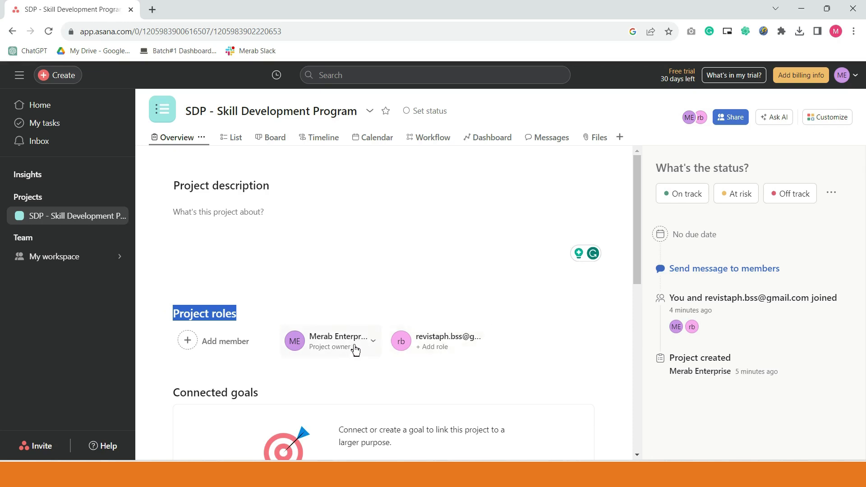
pyautogui.scroll(-1, 355, 348)
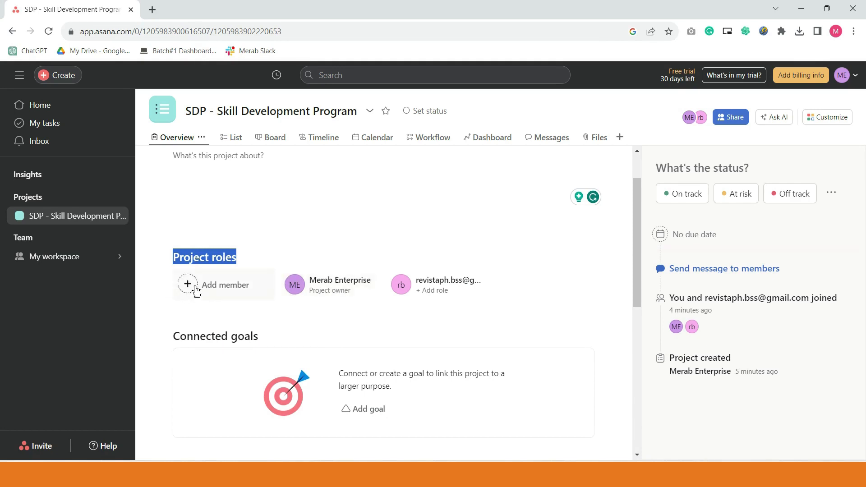
pyautogui.click(197, 291)
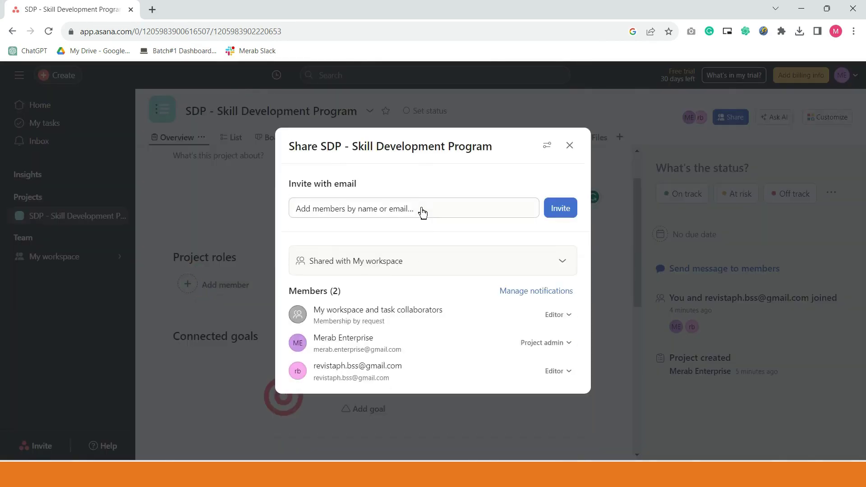
pyautogui.click(422, 212)
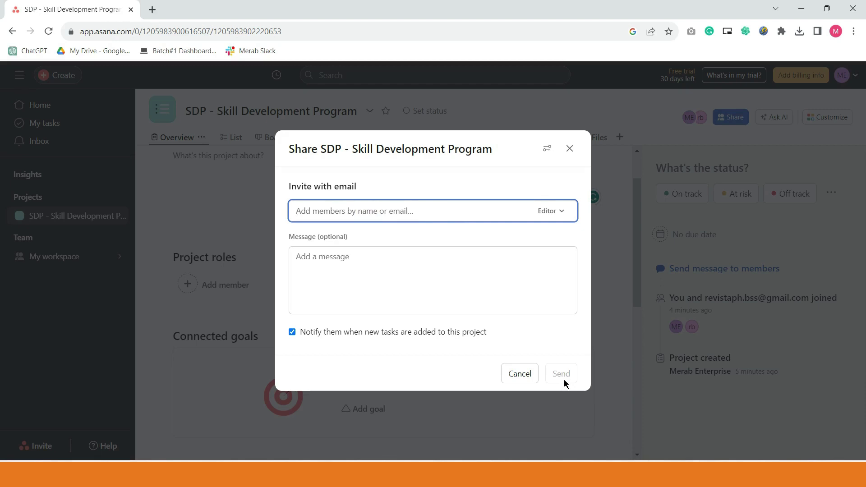
pyautogui.click(578, 156)
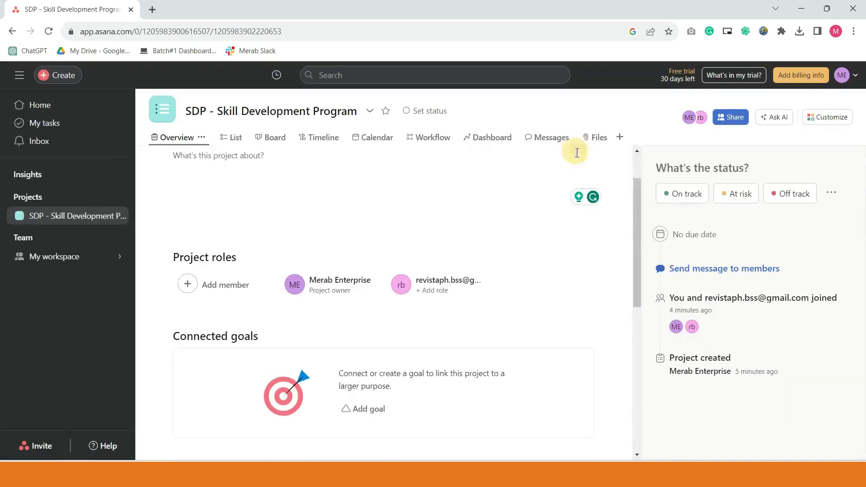
# - Create and connect the Q4 FY23 goal 'Increase 100 followers - December' to the SDP project
pyautogui.scroll(-3, 456, 238)
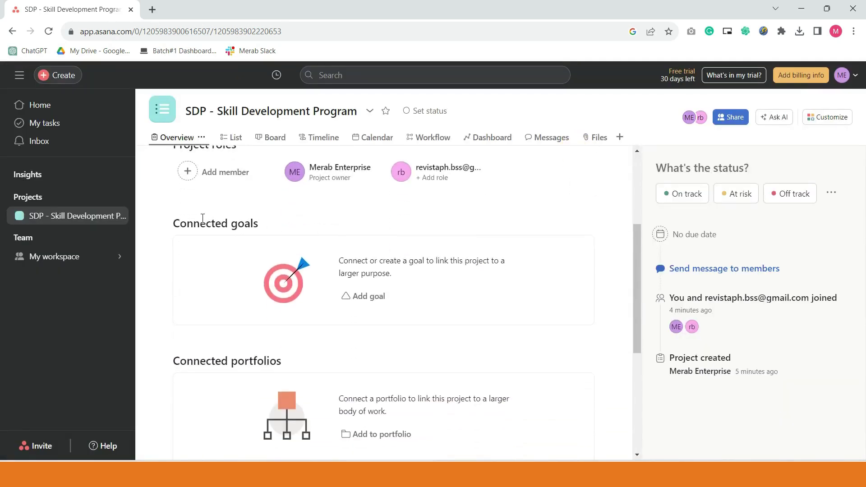
pyautogui.click(377, 307)
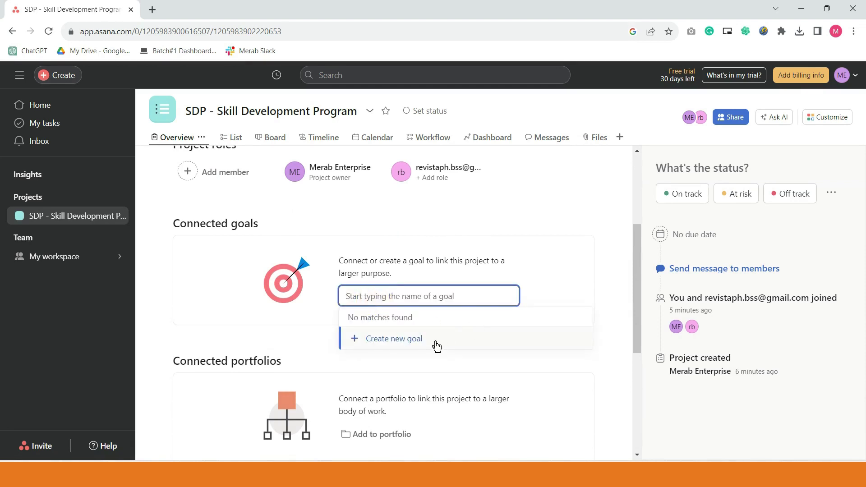
pyautogui.click(436, 346)
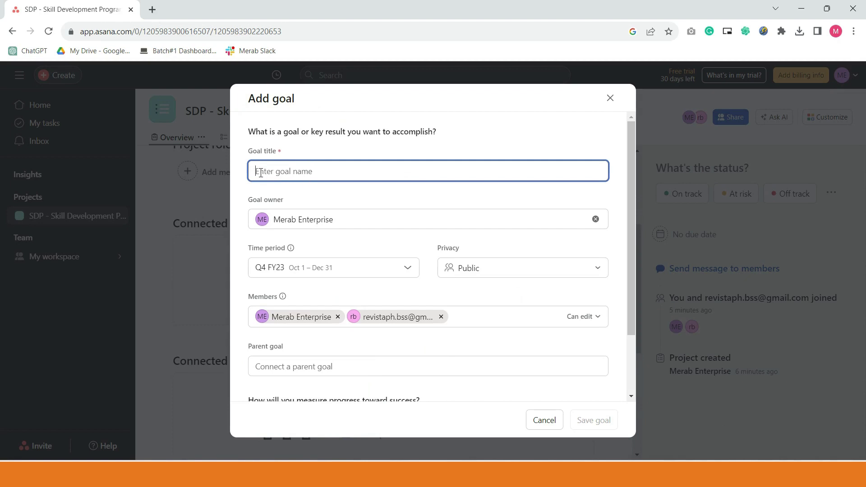
pyautogui.write('Increase followers')
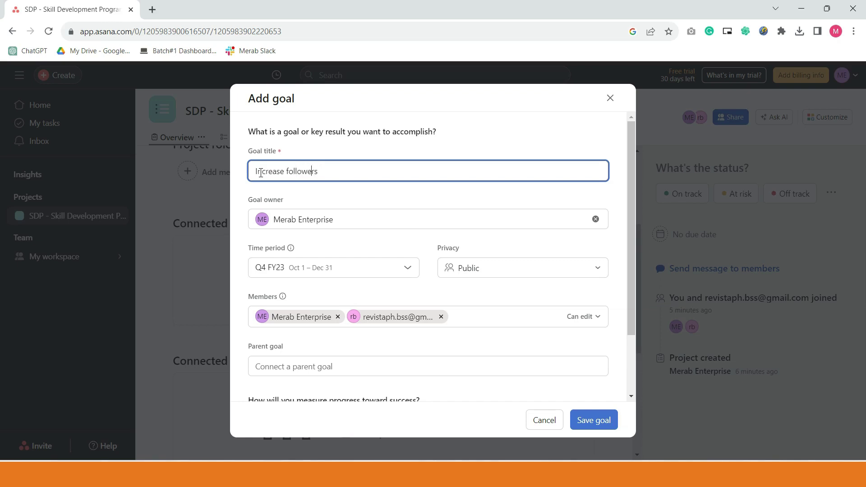
pyautogui.write('100')
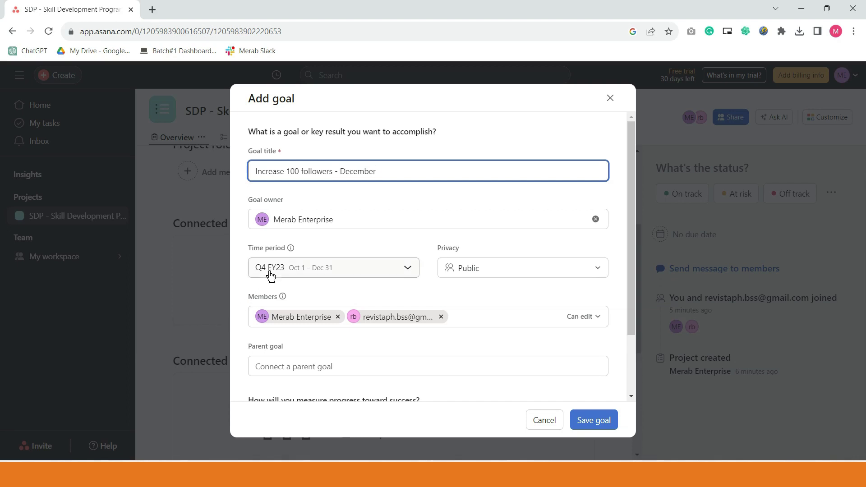
pyautogui.moveTo(289, 252)
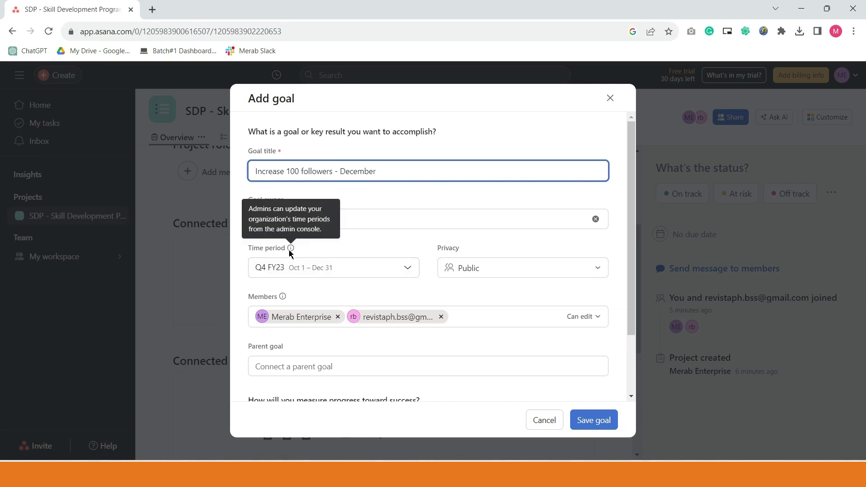
pyautogui.click(297, 271)
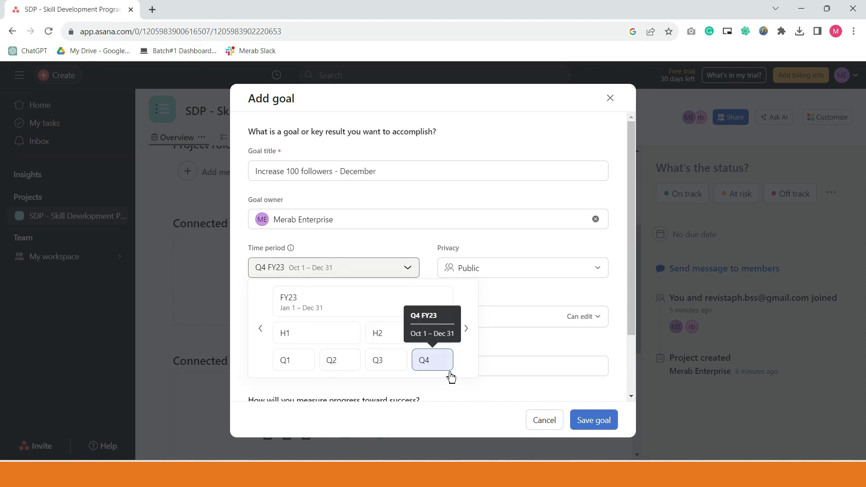
pyautogui.click(428, 251)
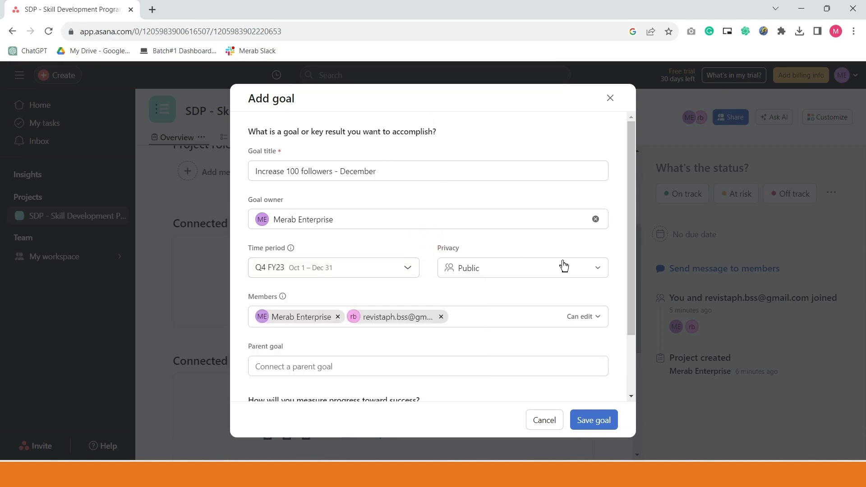
pyautogui.scroll(-2, 596, 276)
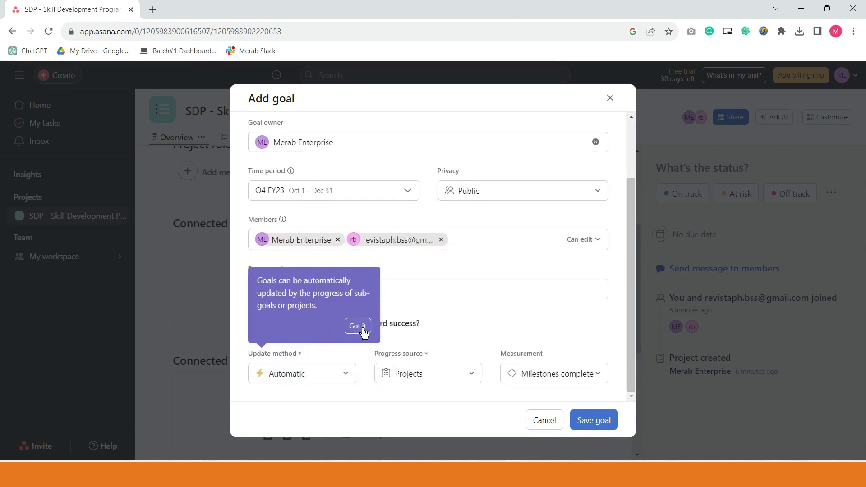
pyautogui.click(360, 325)
pyautogui.scroll(3, 620, 363)
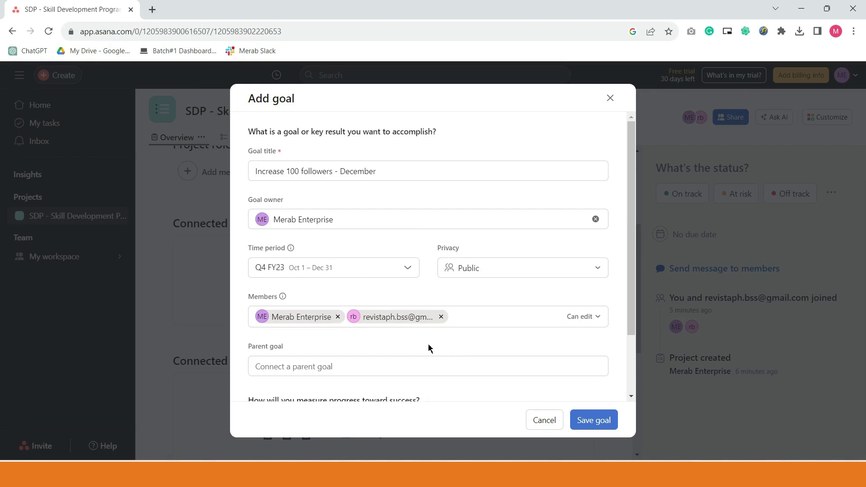
pyautogui.click(611, 428)
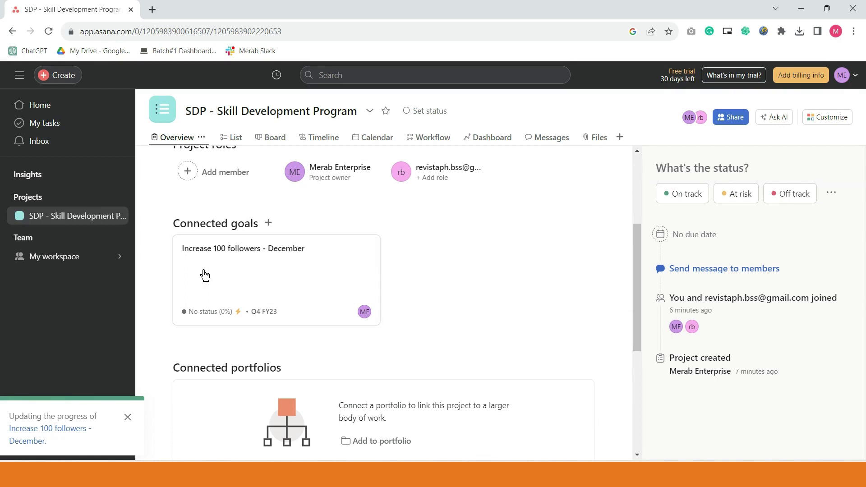
# - View the 'Increase 100 followers - December' goal page and My workspace goals, then return to the SDP project
pyautogui.click(225, 283)
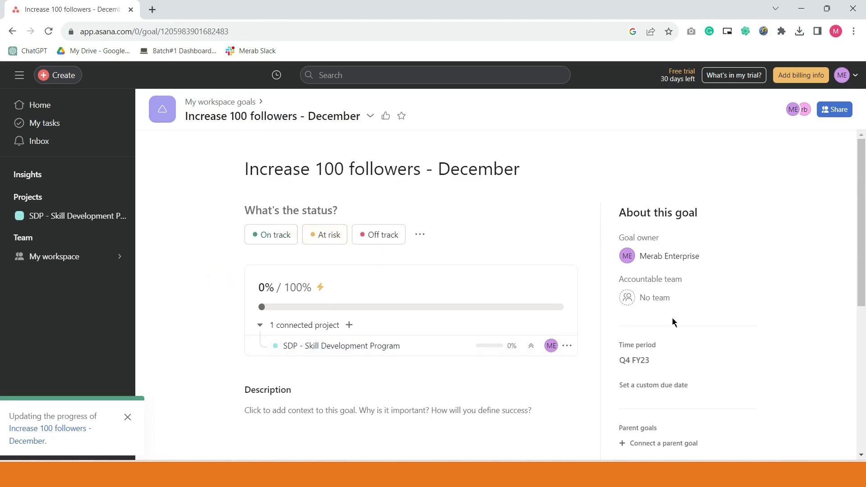
pyautogui.scroll(-1, 571, 329)
pyautogui.click(275, 359)
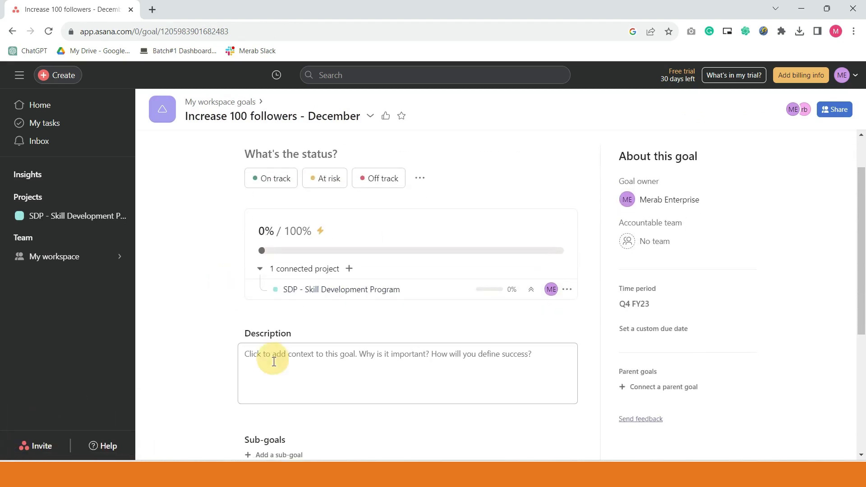
pyautogui.scroll(-2, 289, 374)
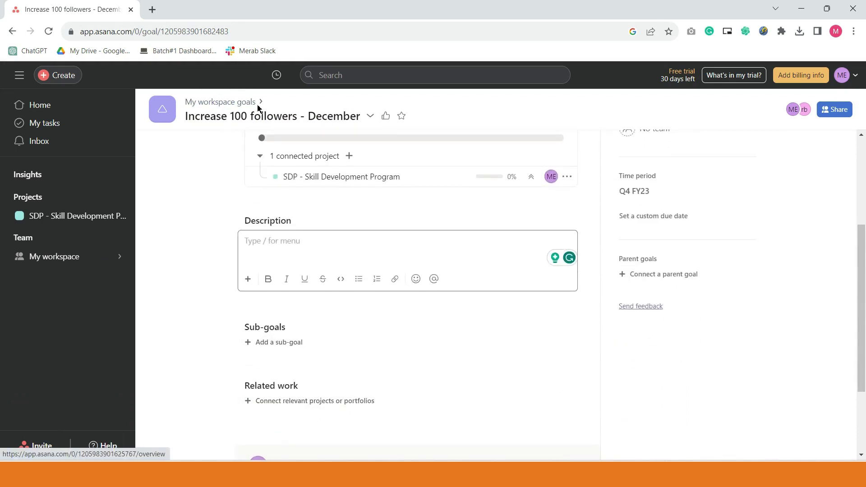
pyautogui.click(221, 102)
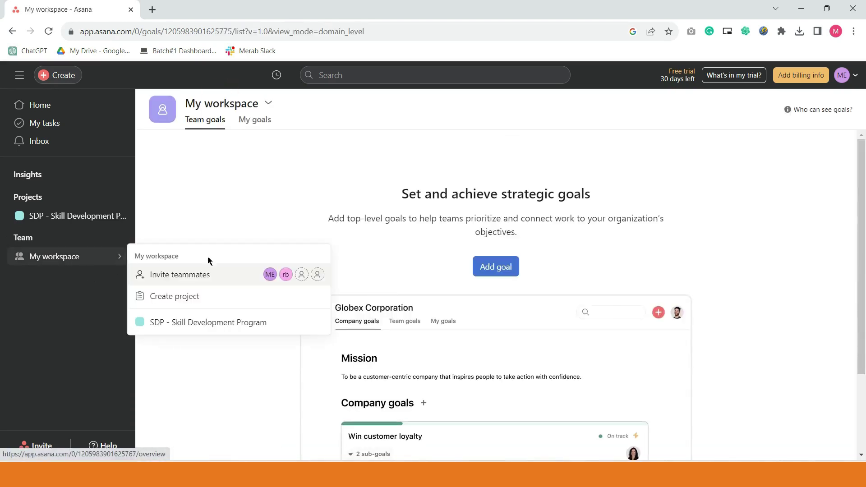
pyautogui.click(58, 216)
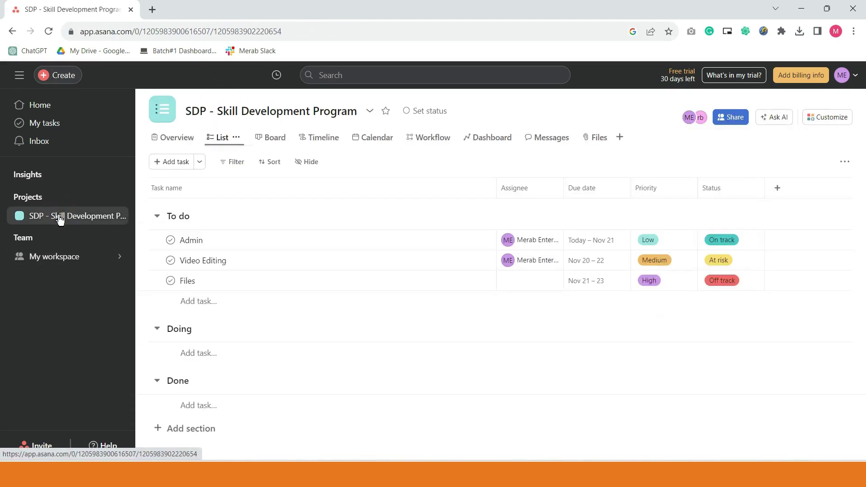
# - Switch the SDP project to Overview and scroll down to the Milestones section
pyautogui.click(174, 138)
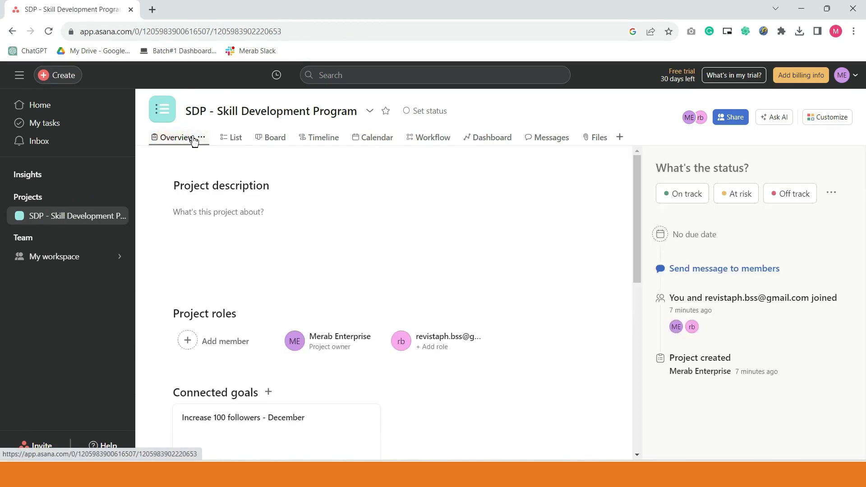
pyautogui.scroll(-6, 312, 316)
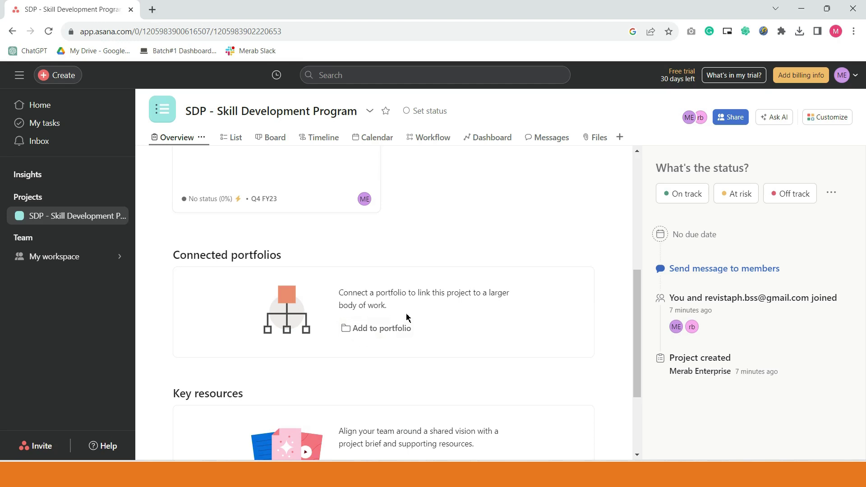
pyautogui.scroll(-2, 420, 316)
pyautogui.scroll(4, 327, 284)
pyautogui.scroll(-3, 328, 284)
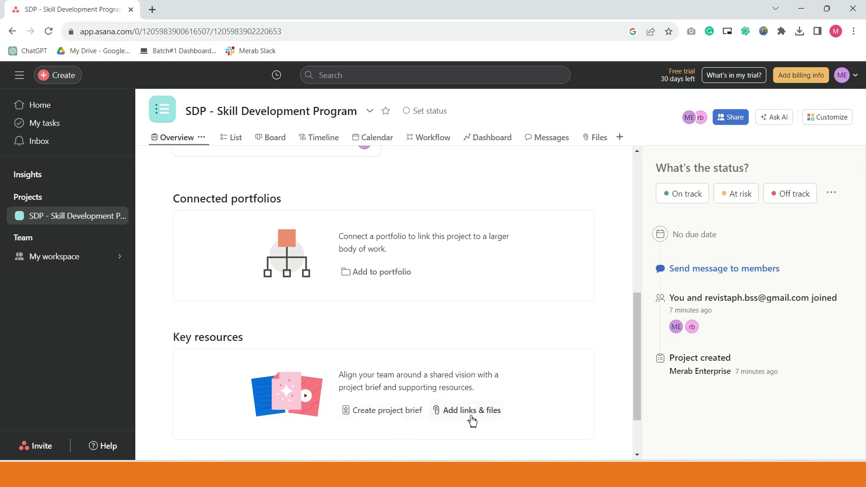
pyautogui.scroll(-1, 397, 396)
pyautogui.scroll(-2, 396, 397)
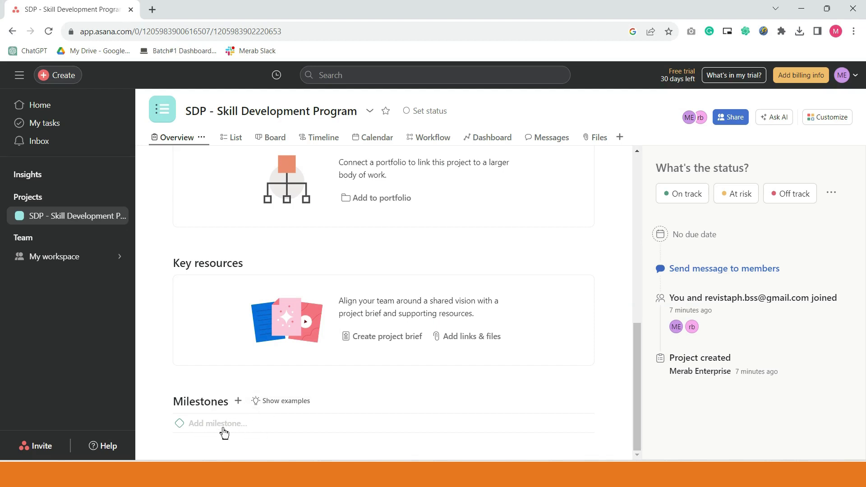
pyautogui.scroll(6, 248, 432)
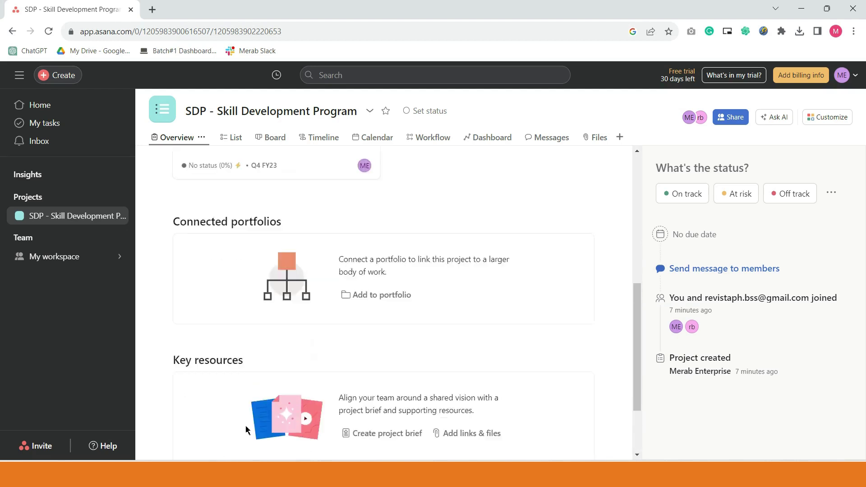
pyautogui.scroll(-5, 259, 236)
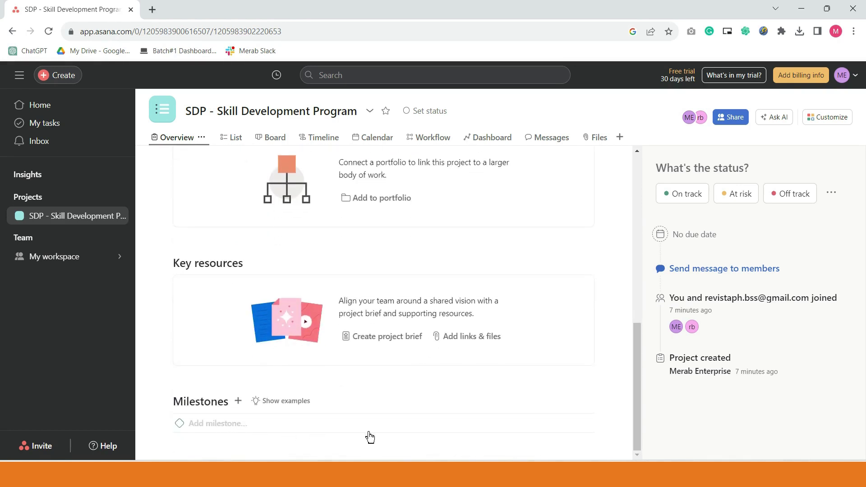
# - Add a '100 followers' milestone due on the 19th and assigned to the project owner
pyautogui.click(211, 427)
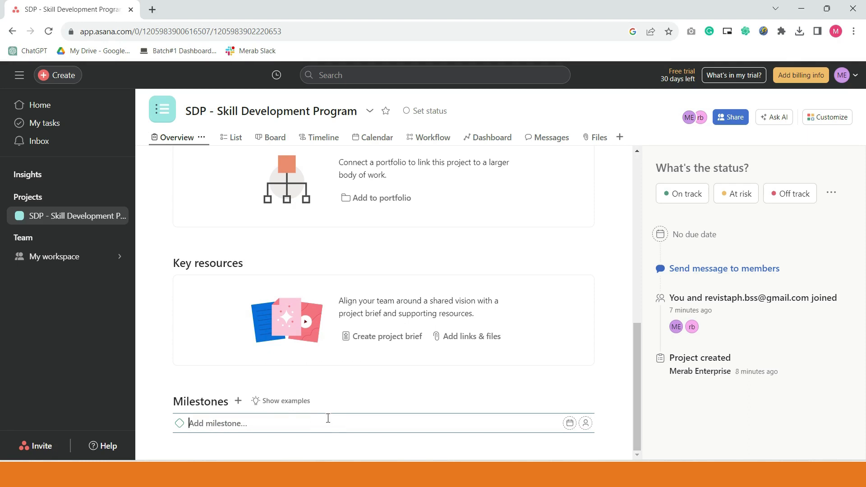
pyautogui.write('100 followers')
pyautogui.click(570, 424)
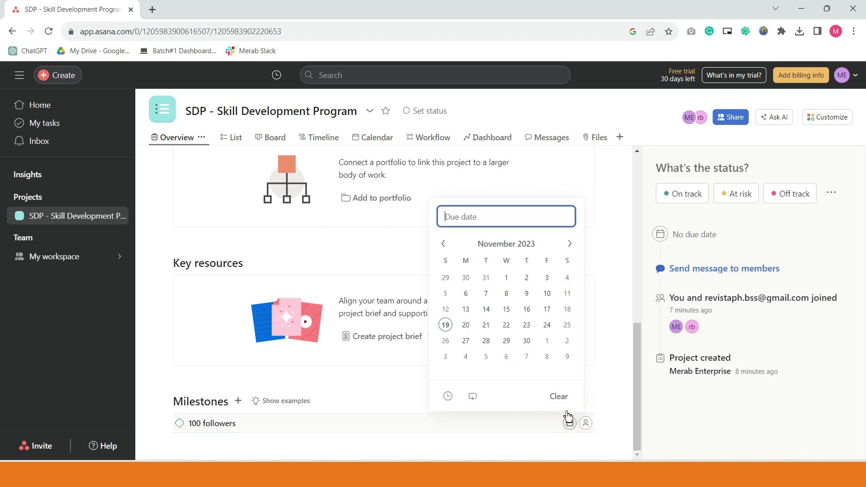
pyautogui.click(448, 331)
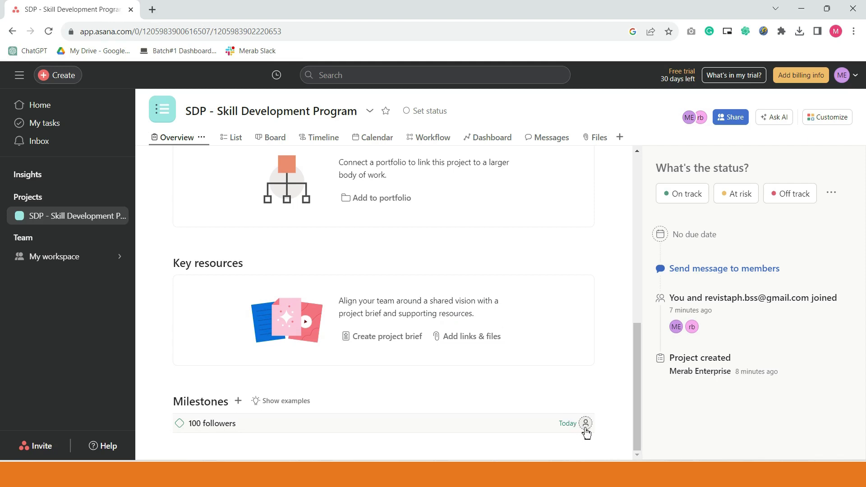
pyautogui.click(586, 426)
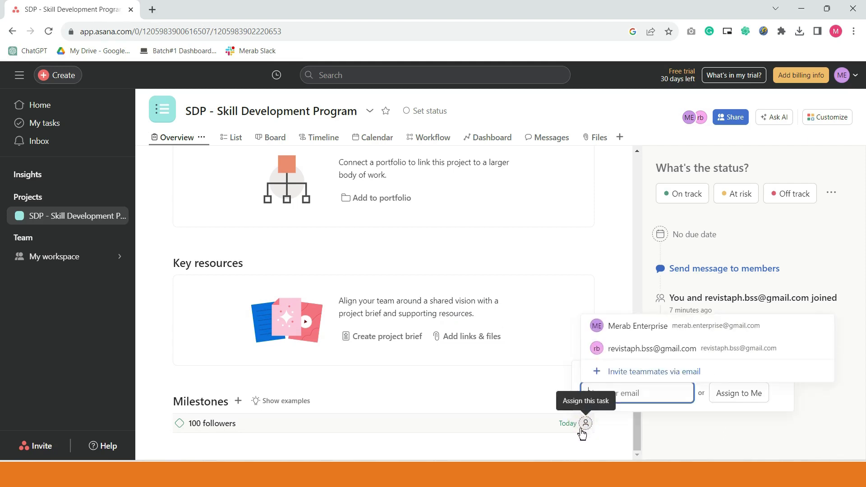
pyautogui.click(630, 336)
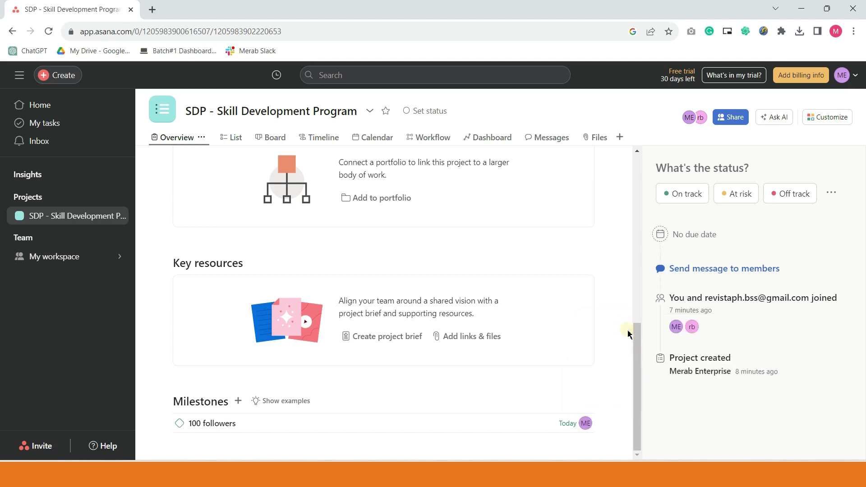
pyautogui.moveTo(589, 428)
# - Type Business Name:, Business Owner: and Contact Details: lines into the project description
pyautogui.scroll(10, 346, 455)
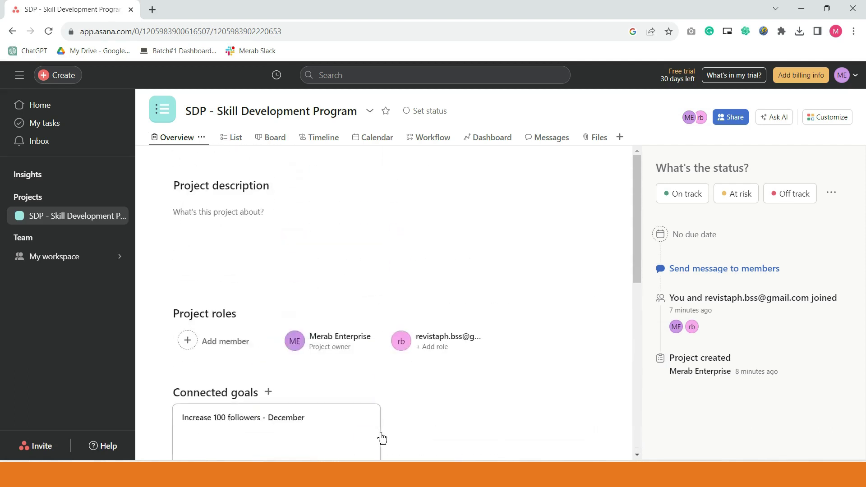
pyautogui.scroll(-4, 387, 329)
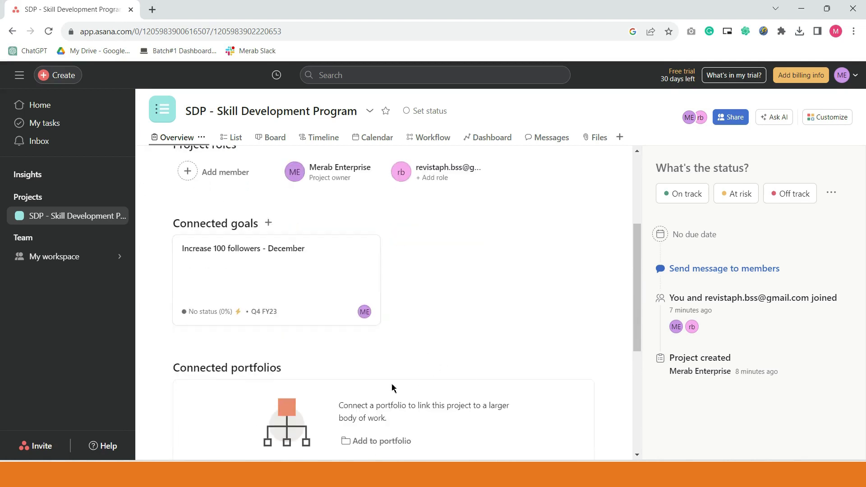
pyautogui.scroll(2, 398, 408)
pyautogui.scroll(2, 397, 409)
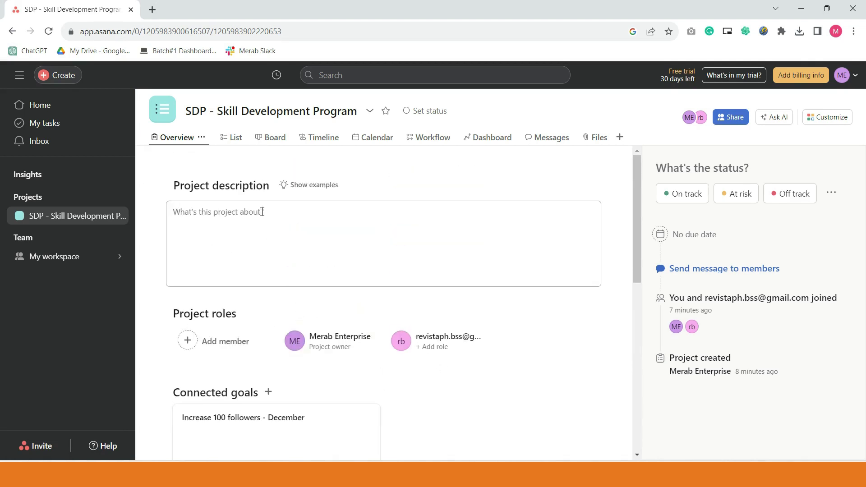
pyautogui.click(244, 220)
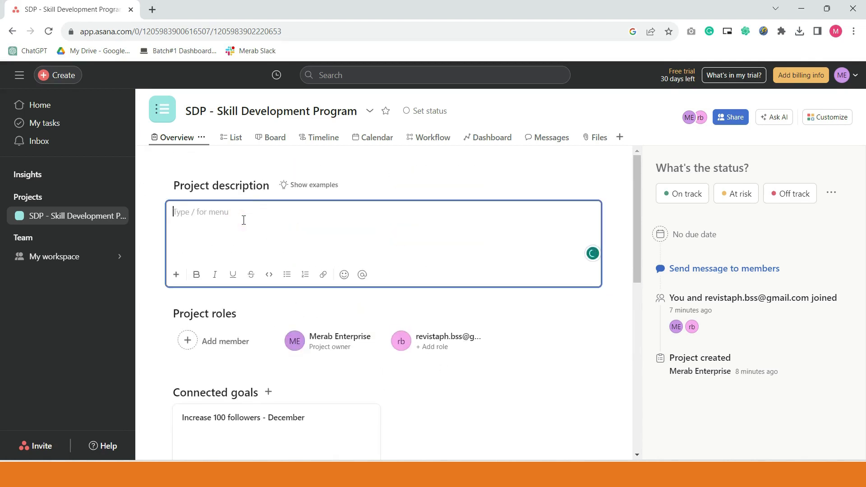
pyautogui.write('Business')
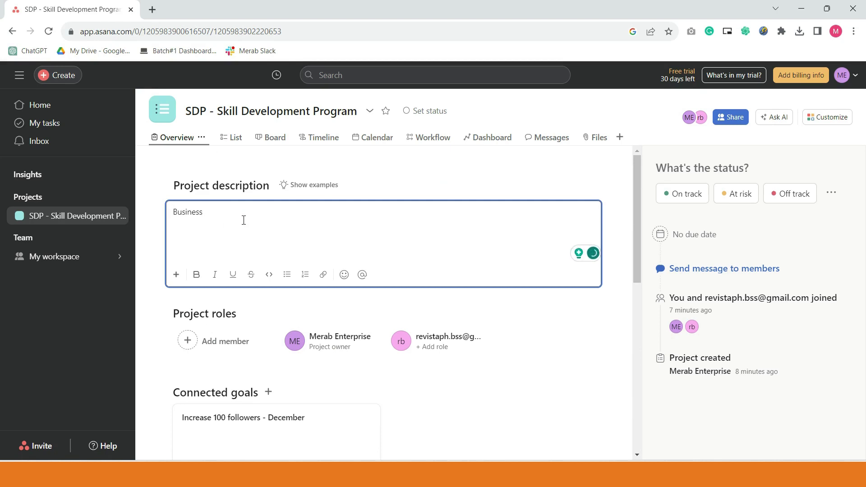
pyautogui.write(' Name:')
pyautogui.press('Return')
pyautogui.write('Business Owner:')
pyautogui.press('Return')
pyautogui.write('Contact Details:')
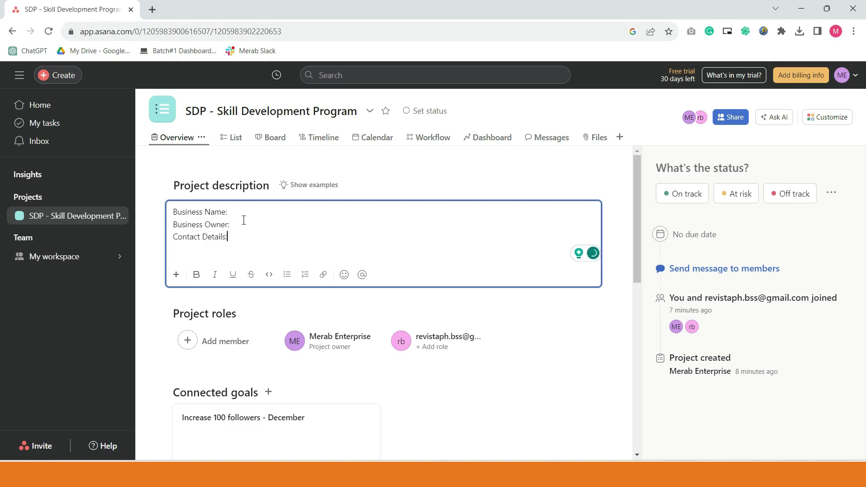
pyautogui.press('Return')
# - Add Project Scope, Budget, Start/End Date, Services and Responsible/Account Managers: lines below
pyautogui.press('Return')
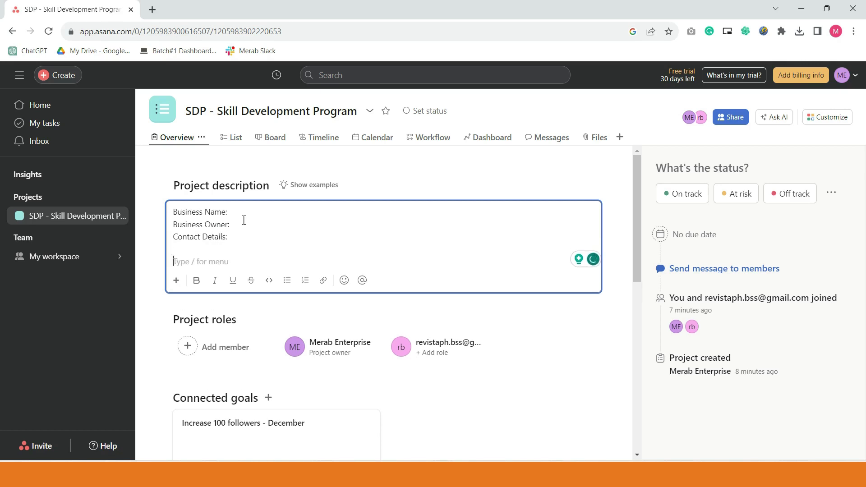
pyautogui.write('Project Scope:')
pyautogui.press('Return')
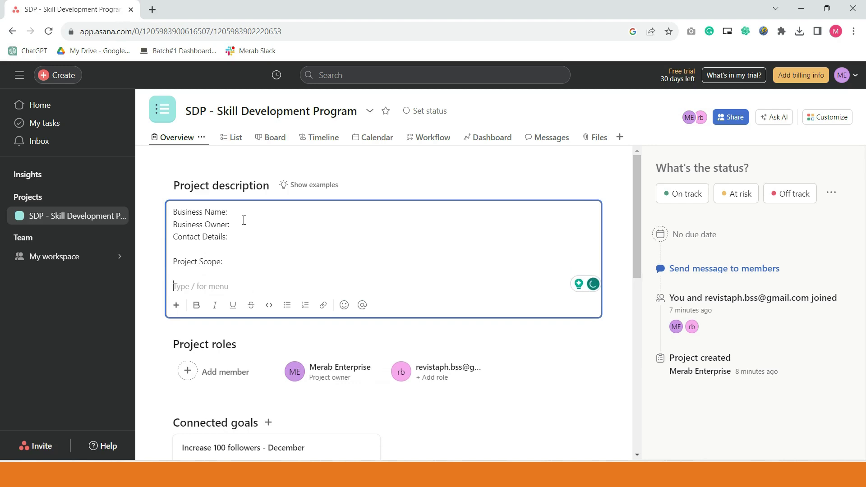
pyautogui.write('Budgt')
pyautogui.press('Return')
pyautogui.press('BackSpace')
pyautogui.press('BackSpace')
pyautogui.write('et')
pyautogui.press('Return')
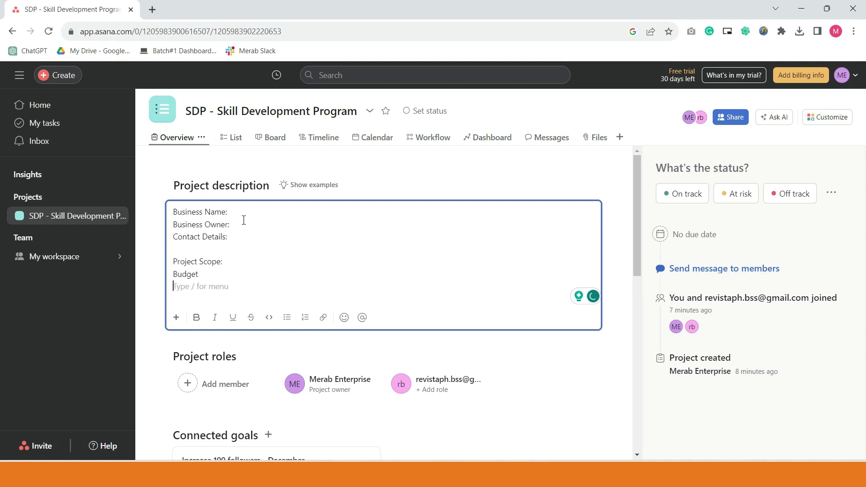
pyautogui.write('Start/End Date')
pyautogui.press('Return')
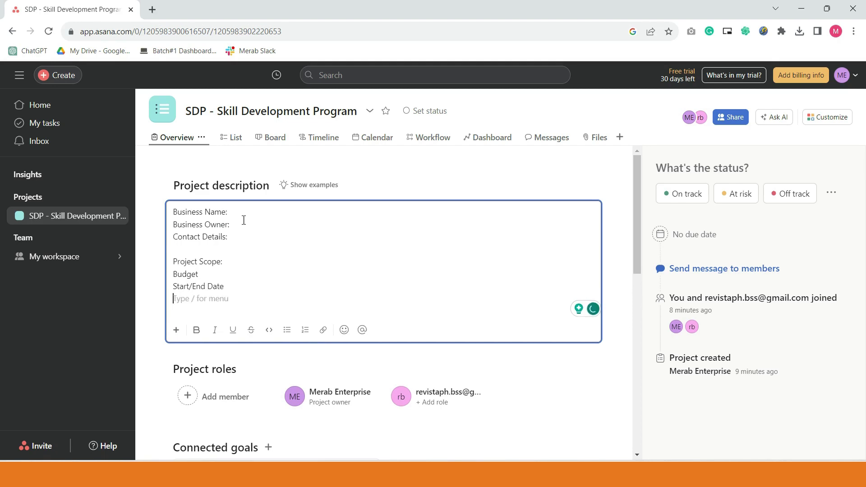
pyautogui.write('Services')
pyautogui.press('Return')
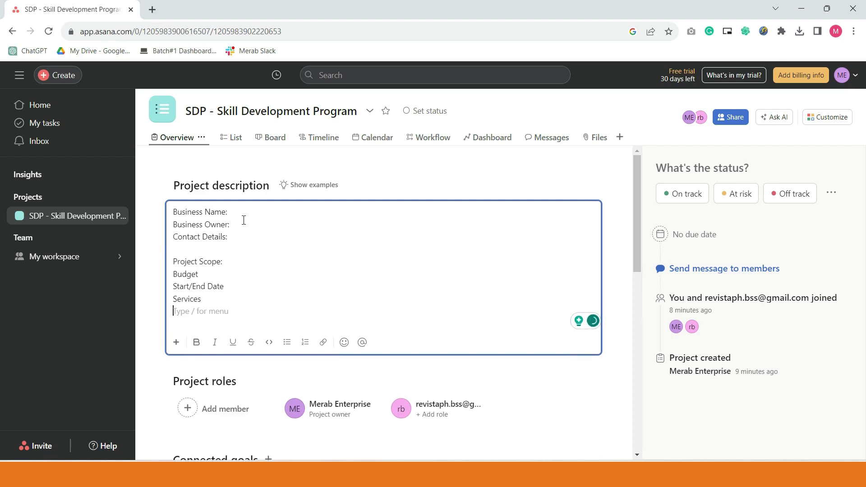
pyautogui.press('Return')
pyautogui.write('Resp')
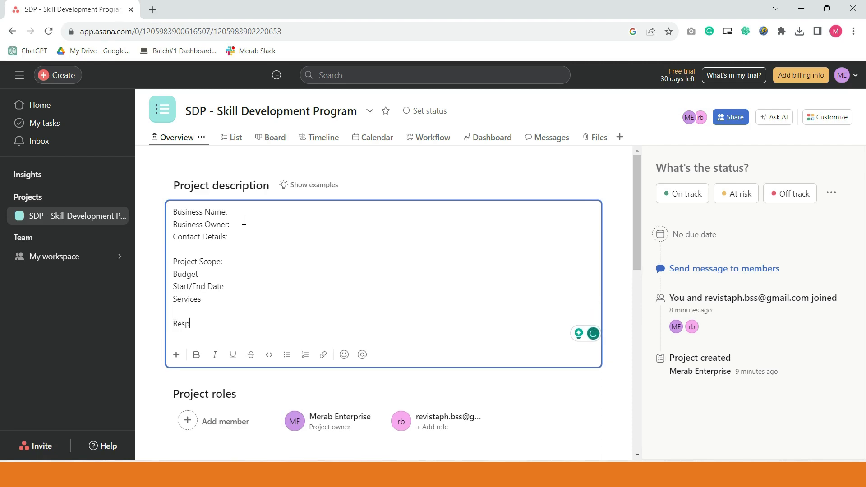
pyautogui.write('onsible/Account Managers:')
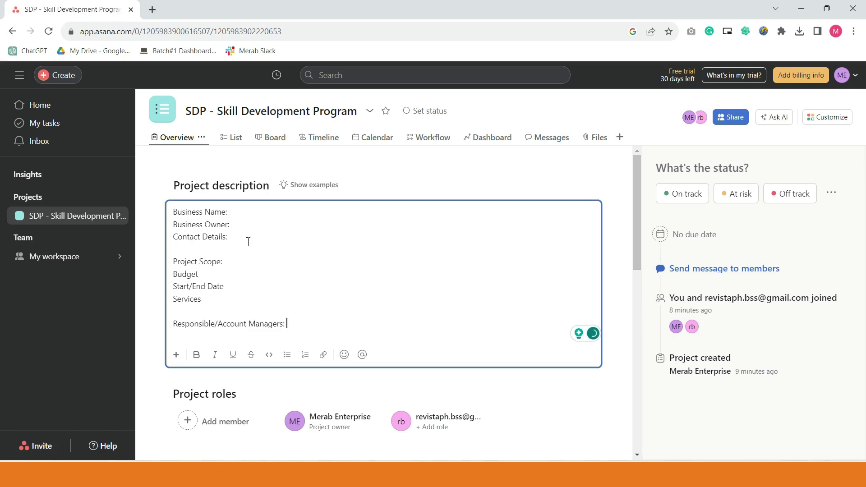
# - Insert a 'Project Desc:' line after Contact Details and finish editing the description
pyautogui.click(250, 241)
pyautogui.press('Return')
pyautogui.press('Return')
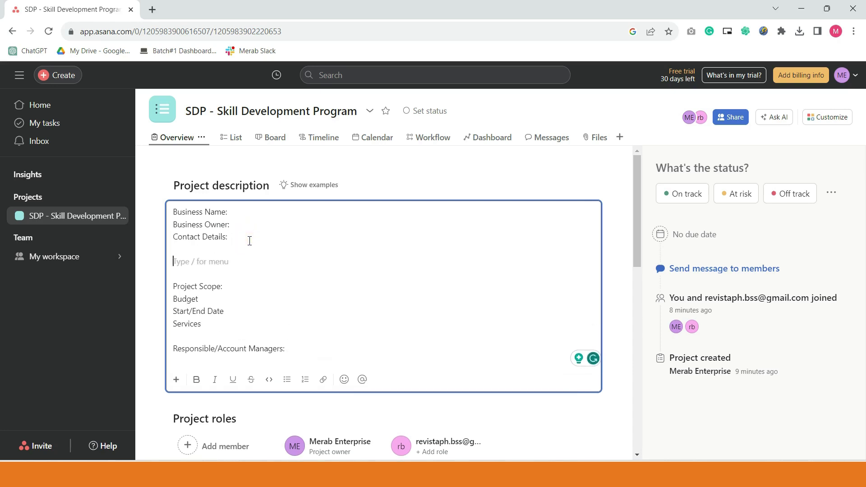
pyautogui.write('Desc:')
pyautogui.press('Left')
pyautogui.press('Left')
pyautogui.press('Left')
pyautogui.press('Left')
pyautogui.press('Left')
pyautogui.write('Project')
pyautogui.click(532, 422)
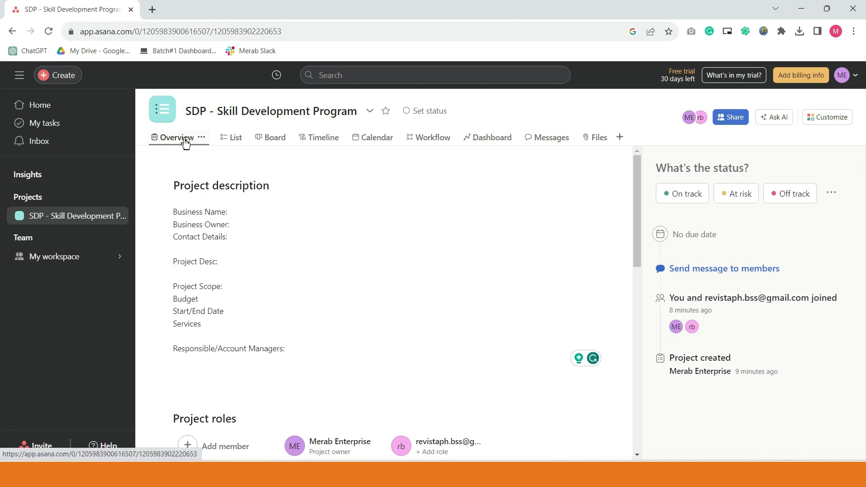
# - Delete the empty line after 'Managers' at the end of the SDP project description
pyautogui.scroll(-3, 342, 273)
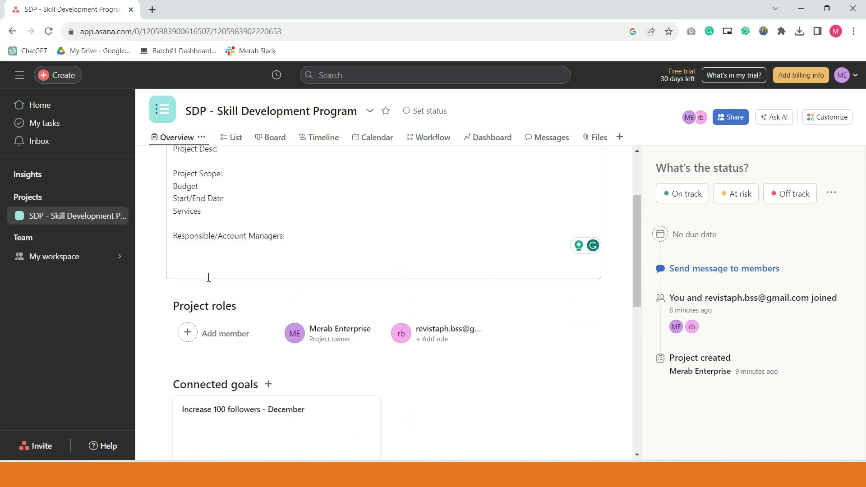
pyautogui.click(207, 276)
pyautogui.press('BackSpace')
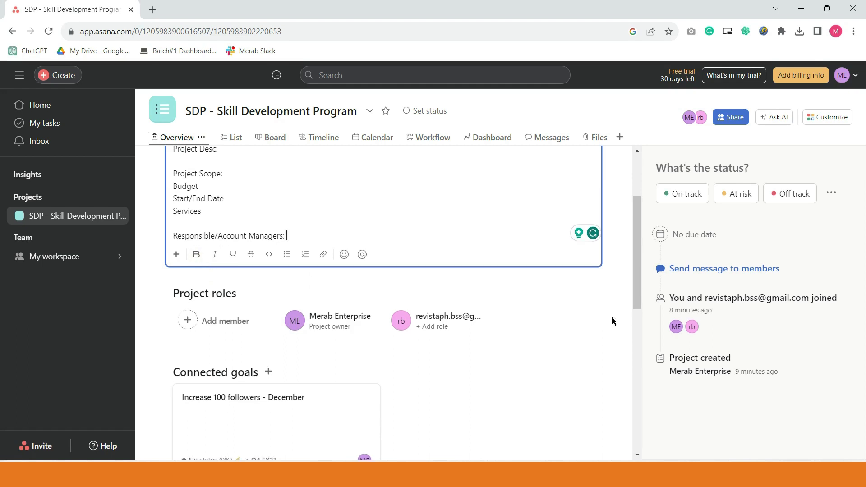
pyautogui.click(625, 289)
# - Scroll through the SDP Overview to review the saved description template
pyautogui.scroll(3, 610, 406)
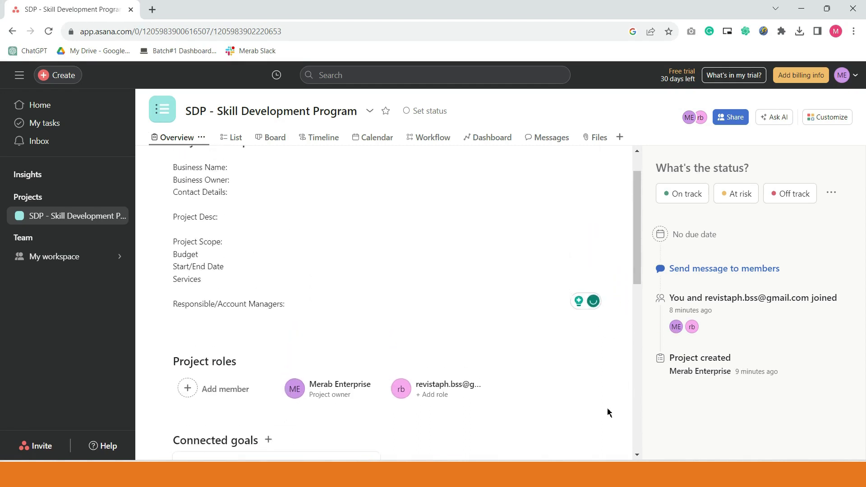
pyautogui.scroll(-3, 428, 385)
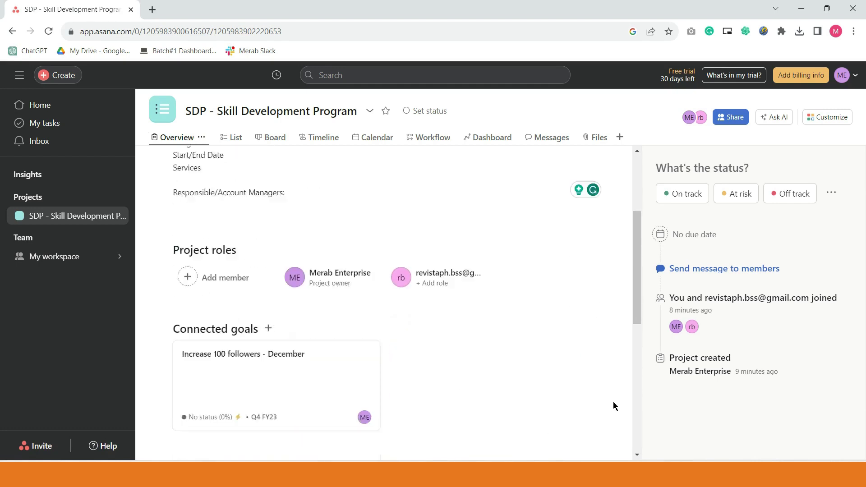
pyautogui.scroll(-3, 509, 409)
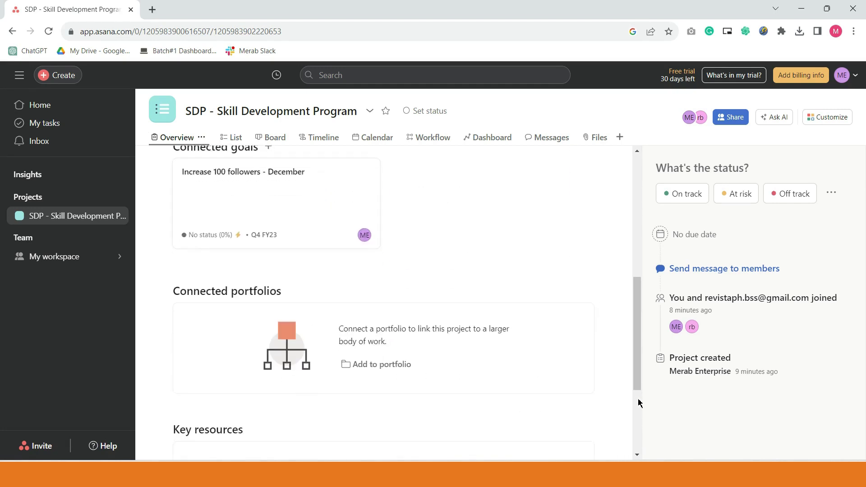
pyautogui.scroll(-3, 631, 404)
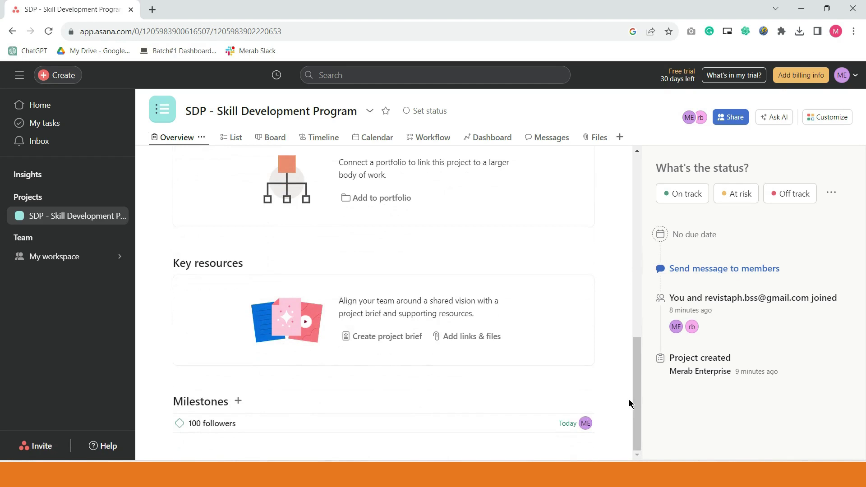
pyautogui.scroll(4, 546, 390)
pyautogui.scroll(-2, 550, 397)
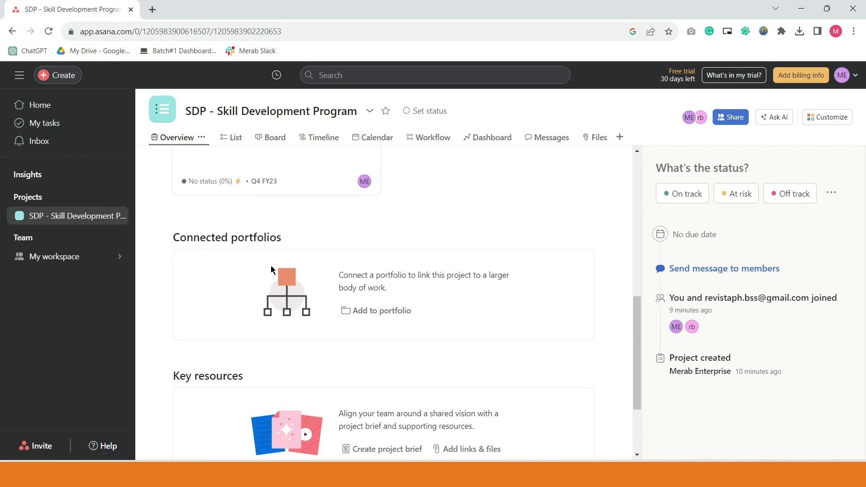
pyautogui.scroll(3, 303, 311)
pyautogui.scroll(-4, 304, 311)
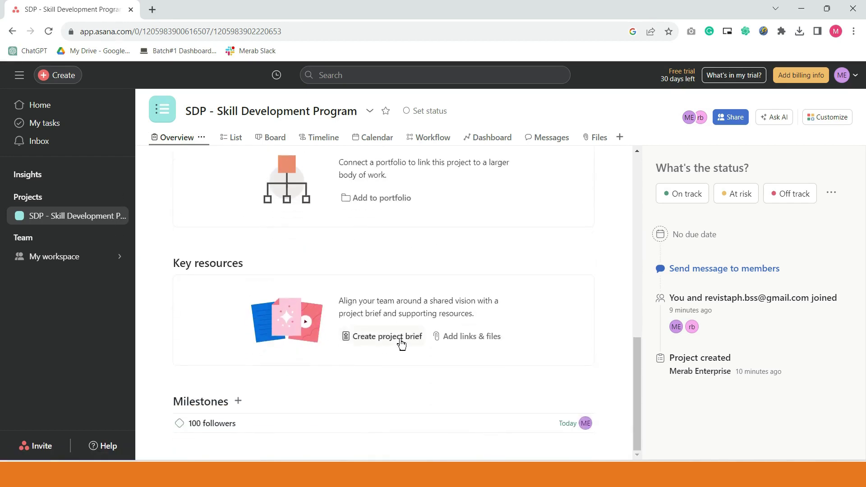
pyautogui.scroll(2, 394, 306)
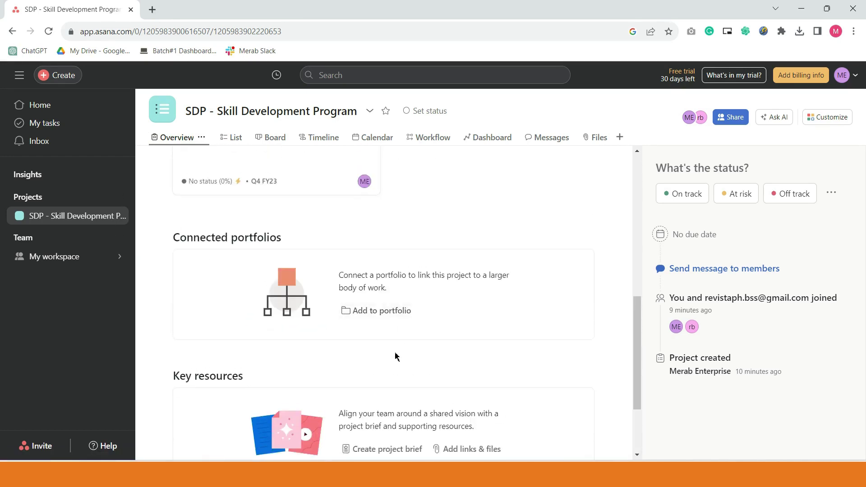
pyautogui.scroll(2, 406, 325)
pyautogui.scroll(5, 413, 406)
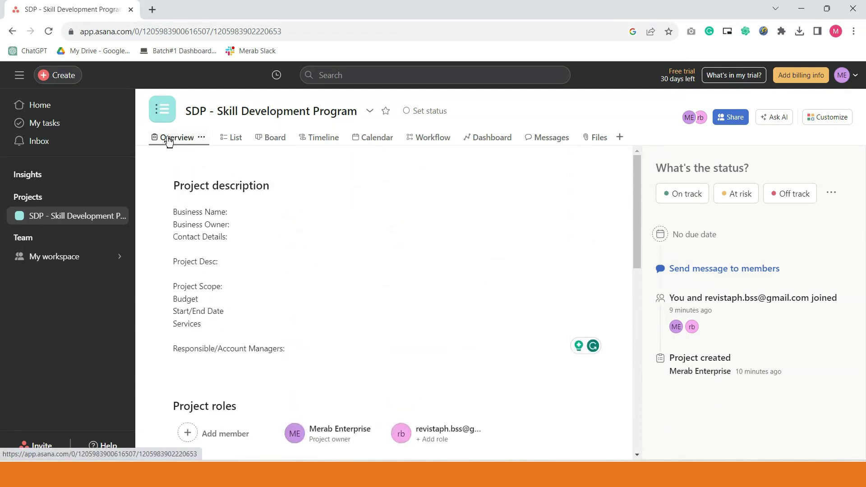
# - In the SDP task list, mark the Admin and Video Editing tasks complete
pyautogui.click(235, 139)
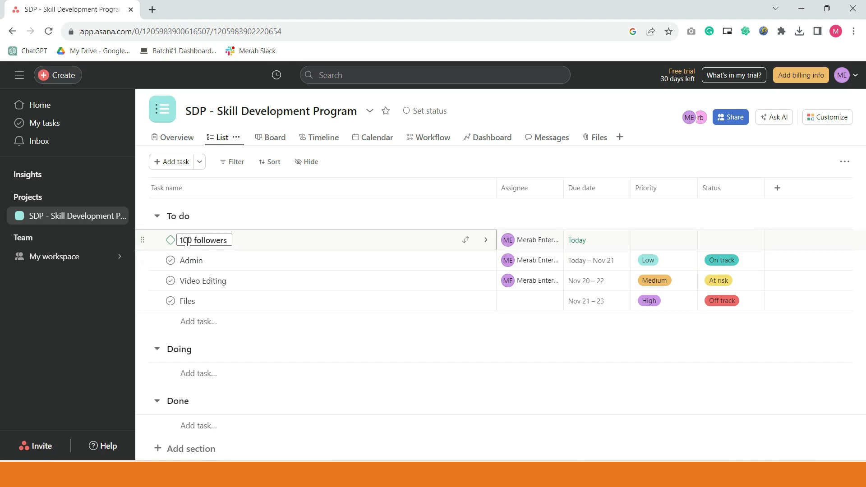
pyautogui.click(170, 261)
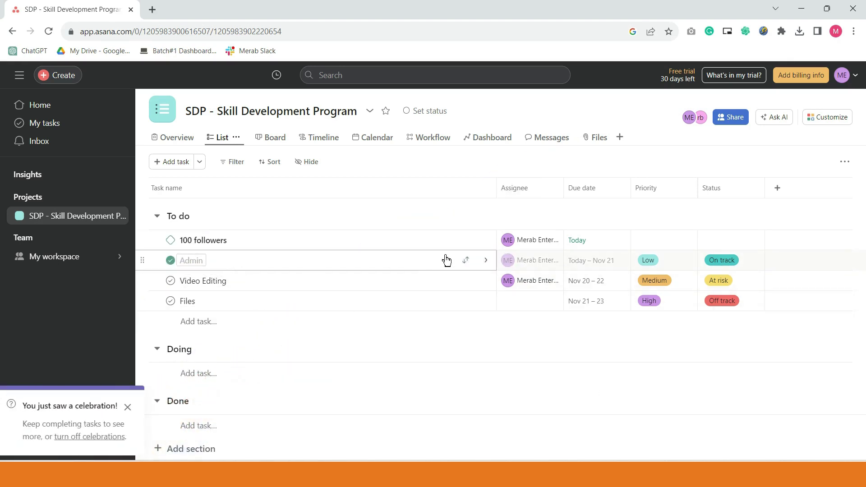
pyautogui.click(171, 281)
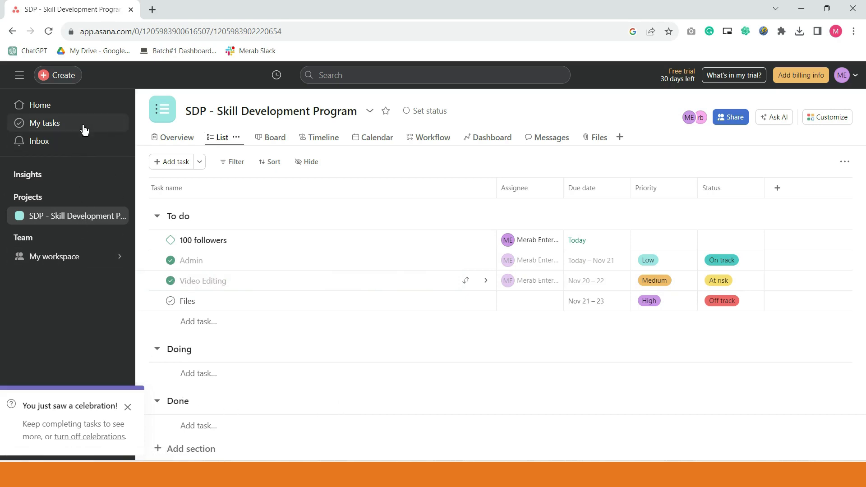
# - Go to the Home page and scroll through it
pyautogui.click(58, 105)
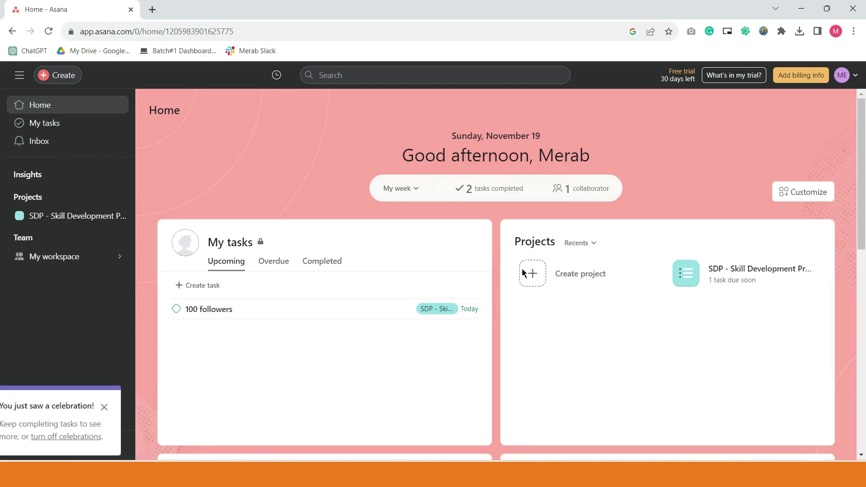
pyautogui.scroll(-6, 523, 274)
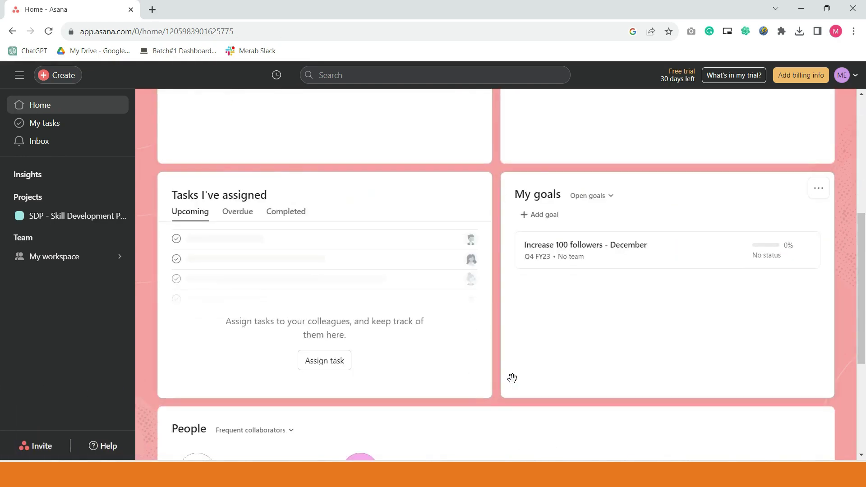
pyautogui.scroll(-4, 512, 381)
pyautogui.scroll(10, 492, 361)
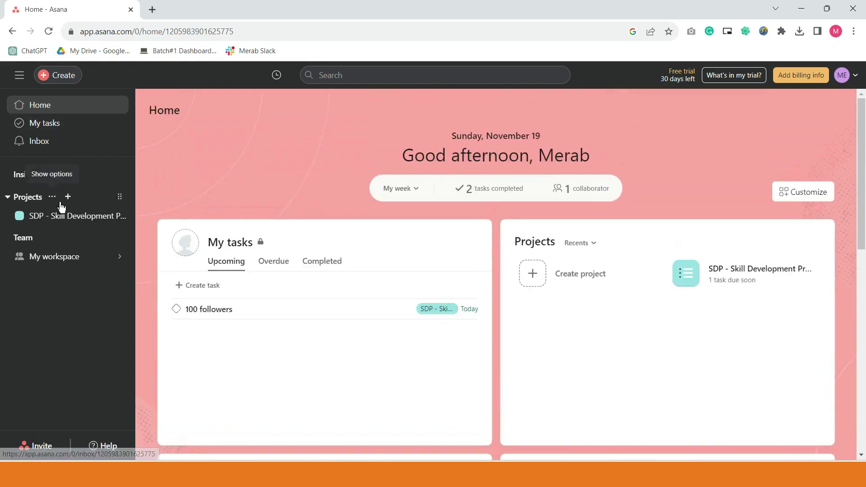
# - Open My first dashboard under Insights > Reporting and scroll through its charts
pyautogui.click(7, 174)
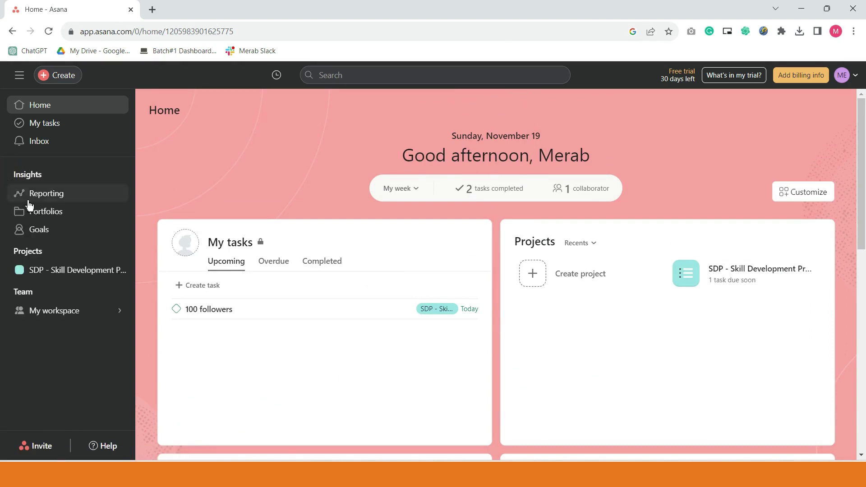
pyautogui.click(43, 195)
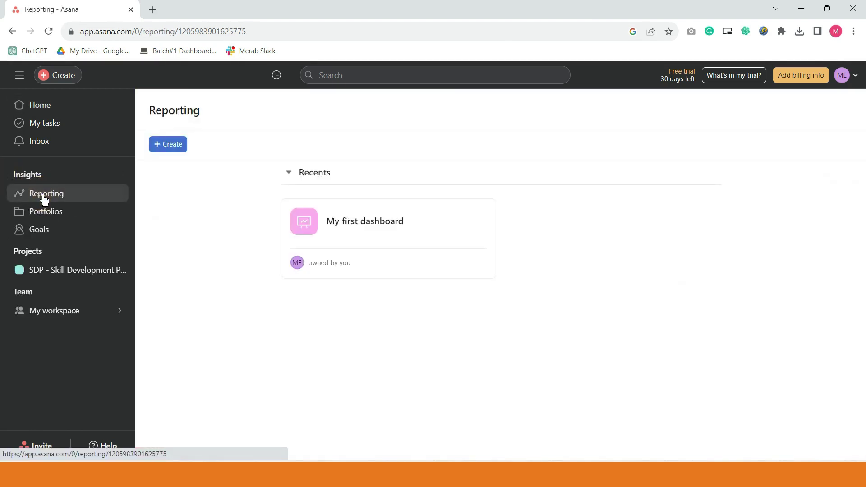
pyautogui.click(407, 238)
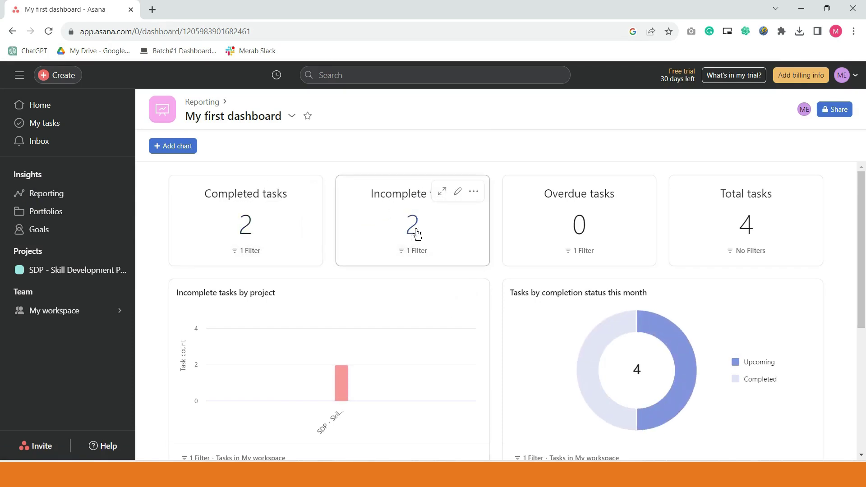
pyautogui.scroll(-4, 393, 333)
pyautogui.scroll(-2, 356, 384)
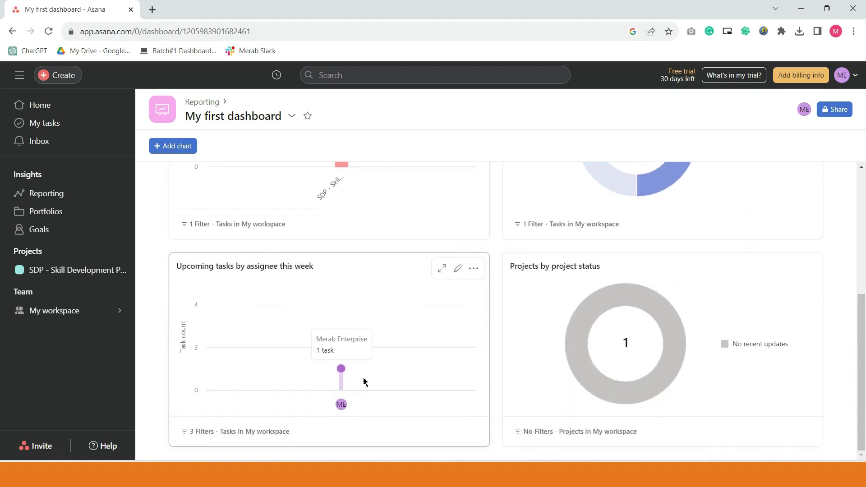
pyautogui.scroll(5, 364, 381)
# - Open the SDP project's Files task and assign it to the second teammate
pyautogui.click(62, 271)
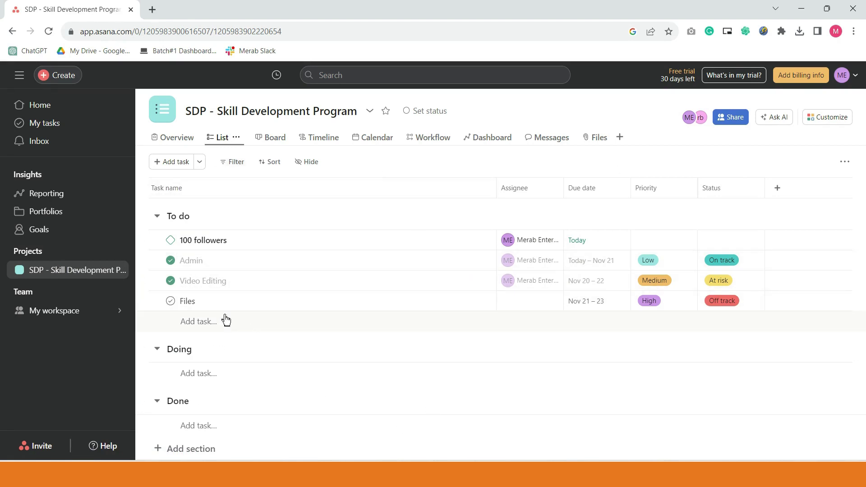
pyautogui.click(248, 308)
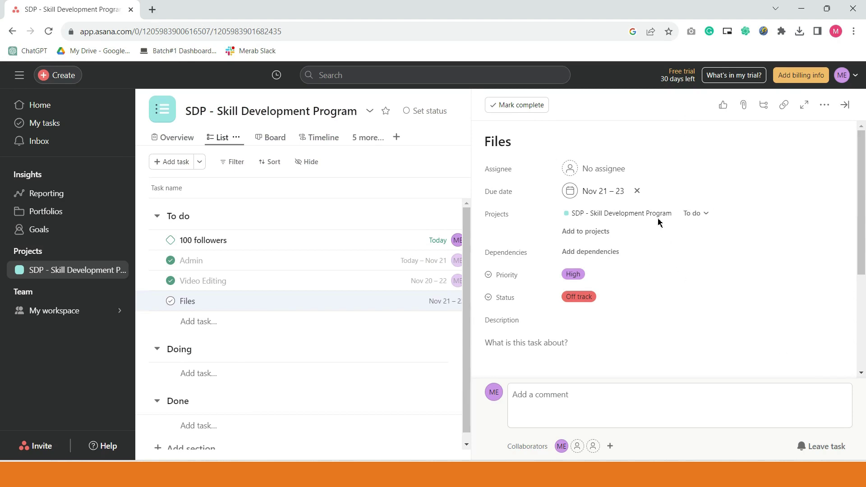
pyautogui.click(568, 175)
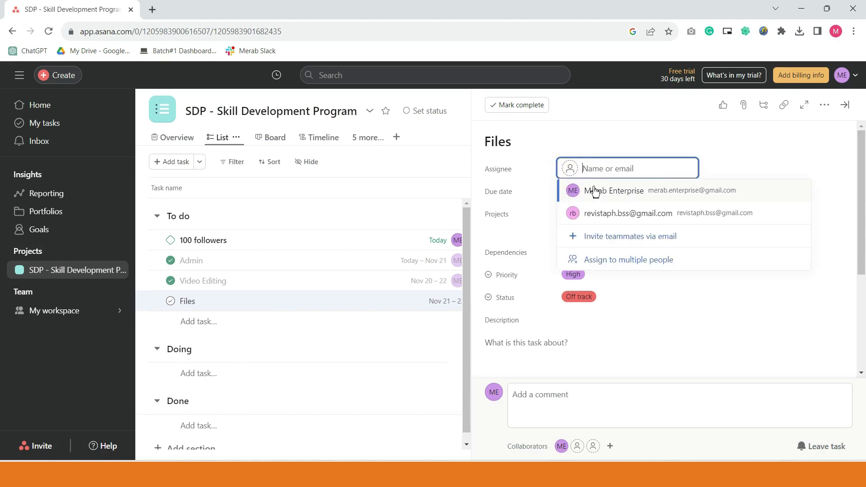
pyautogui.click(605, 215)
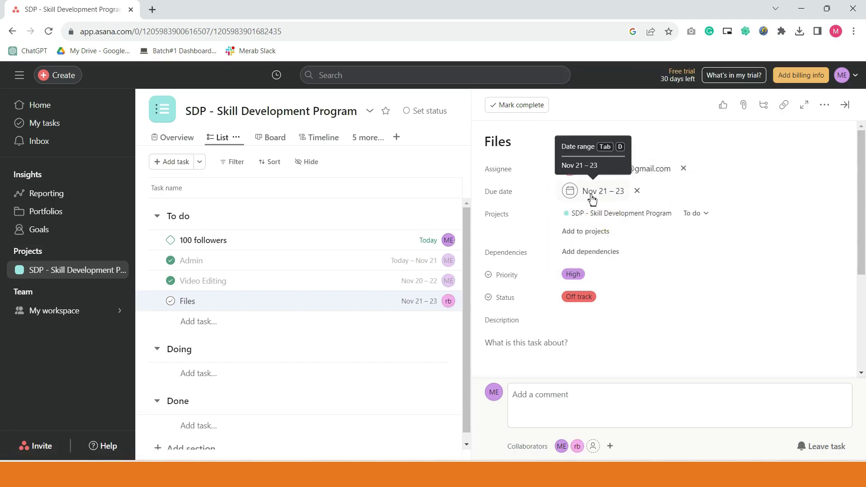
# - Check the Files task's Nov 21 – 23 due date and dependencies, leaving them unchanged
pyautogui.click(572, 197)
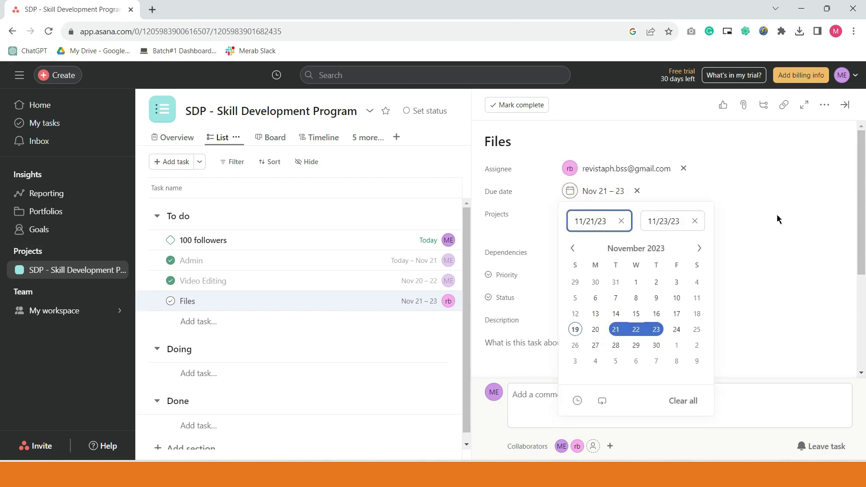
pyautogui.click(774, 176)
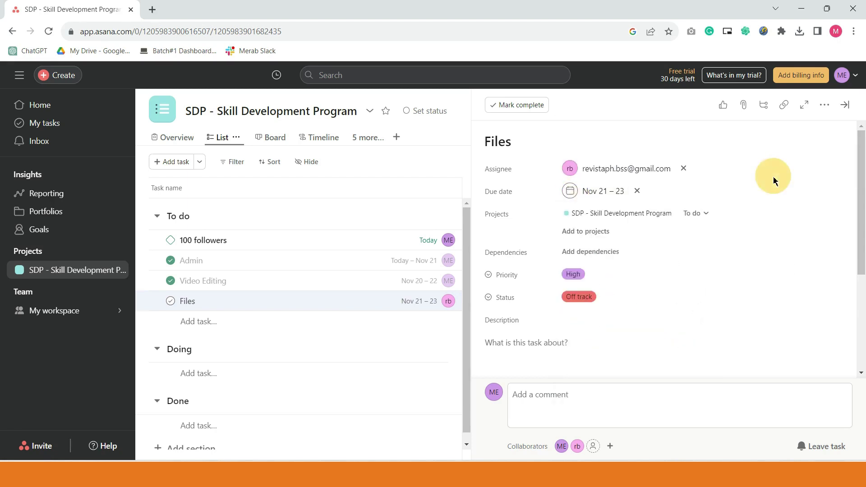
pyautogui.click(595, 257)
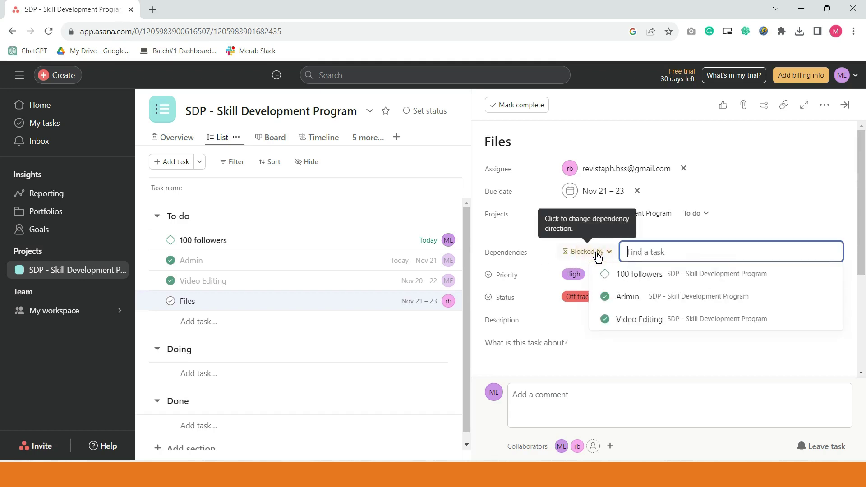
pyautogui.click(723, 366)
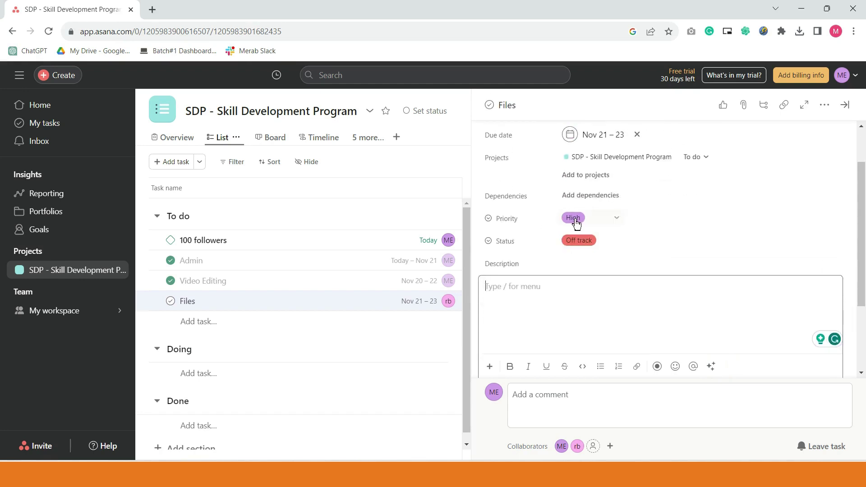
# - Set the Files task description to 'Instruction'
pyautogui.scroll(-3, 555, 230)
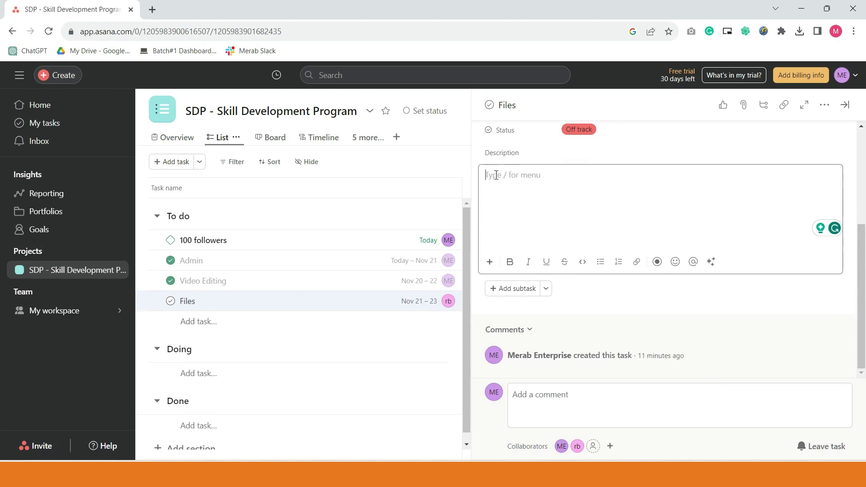
pyautogui.write('Instruction')
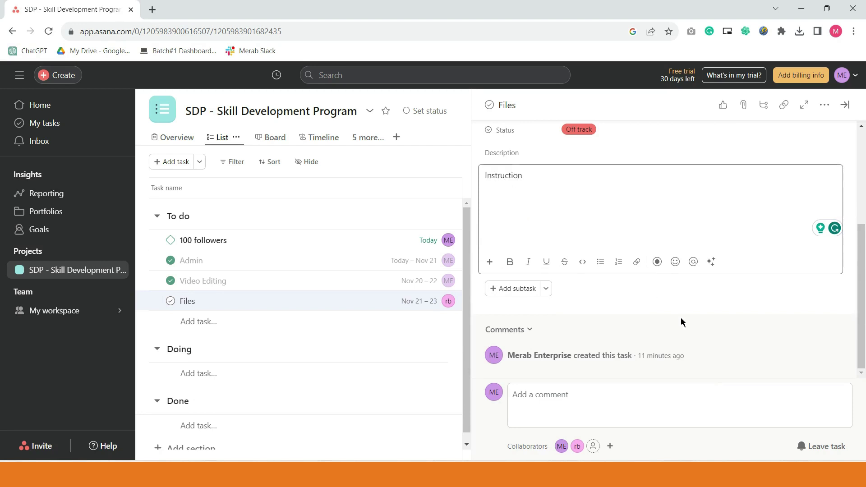
pyautogui.click(681, 322)
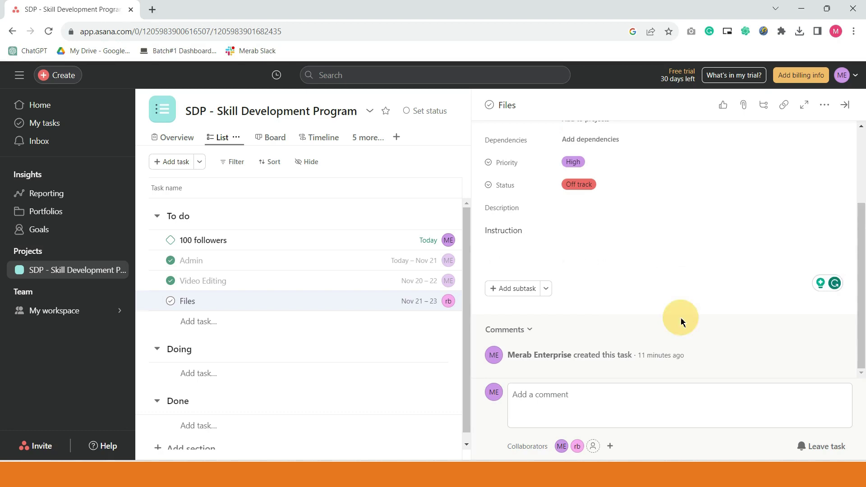
# - Add subtasks File Structure, File Labeling and File Deletion under Files
pyautogui.click(522, 289)
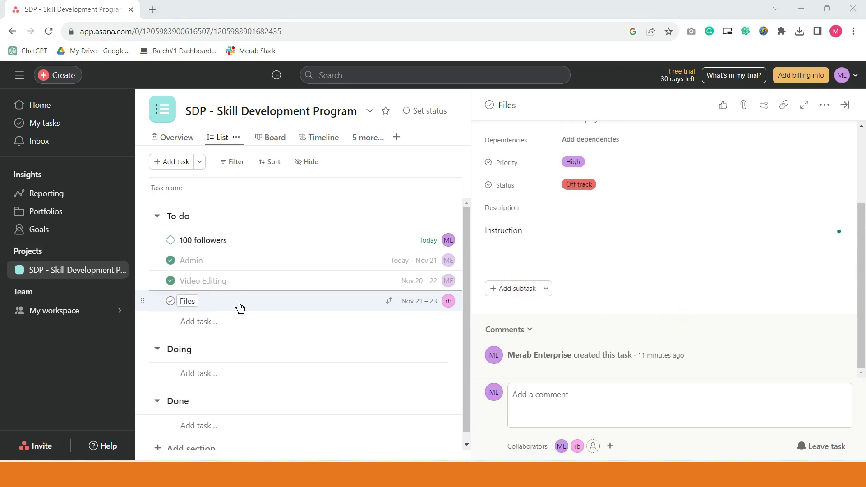
pyautogui.click(510, 296)
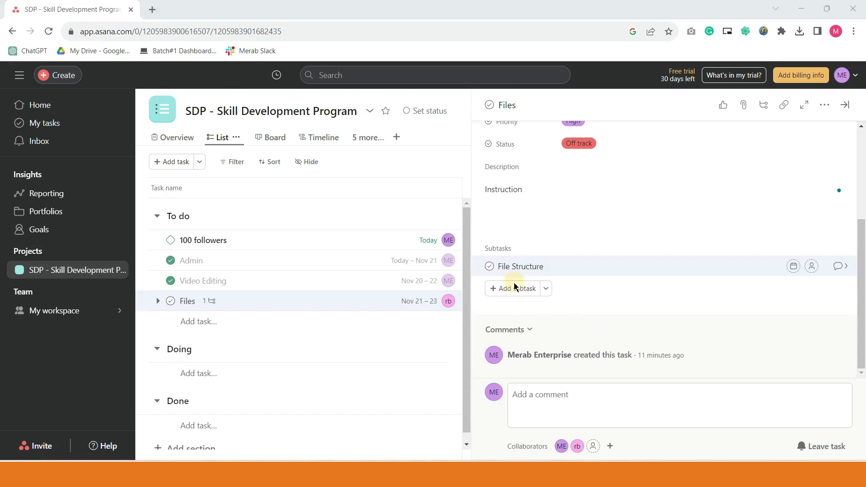
pyautogui.click(614, 279)
pyautogui.click(515, 289)
pyautogui.click(516, 293)
pyautogui.click(495, 290)
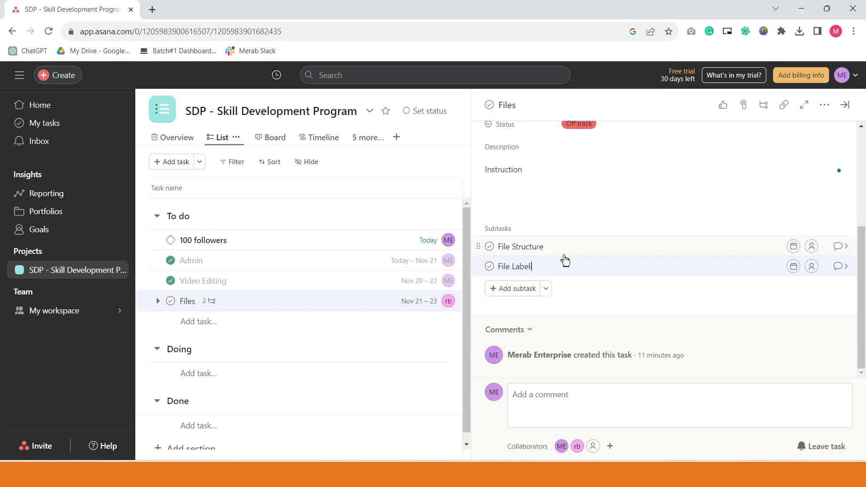
pyautogui.press('Return')
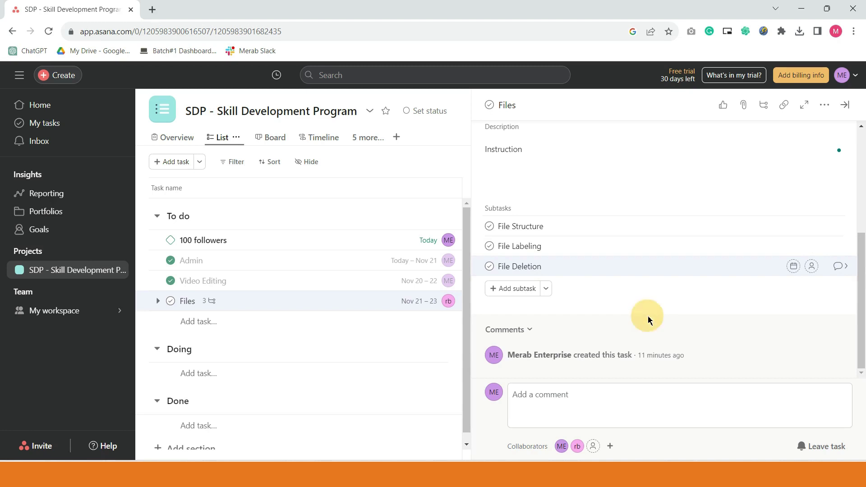
# - Assign File Structure and File Labeling to the account owner, File Deletion to the second teammate
pyautogui.scroll(1, 716, 294)
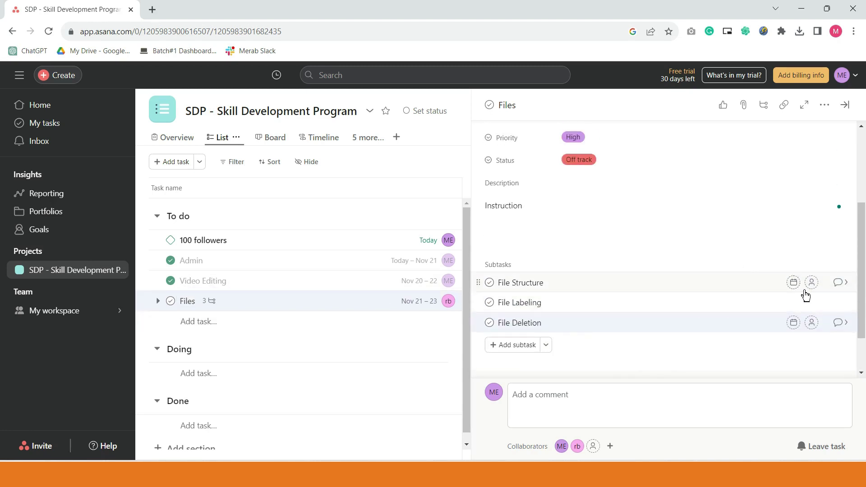
pyautogui.scroll(3, 786, 299)
pyautogui.moveTo(600, 175)
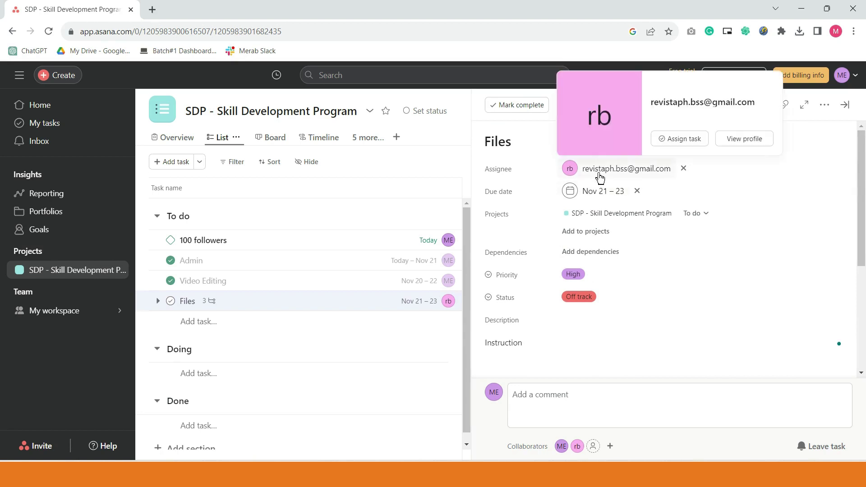
pyautogui.scroll(-2, 612, 177)
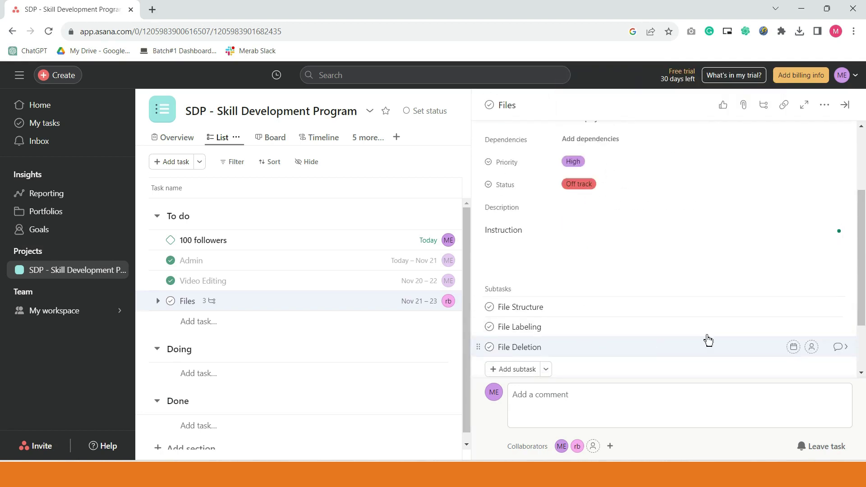
pyautogui.click(810, 311)
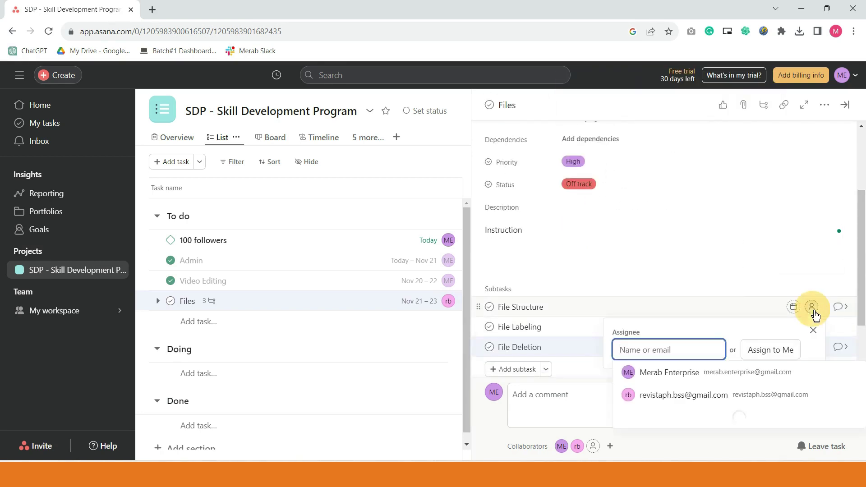
pyautogui.click(715, 375)
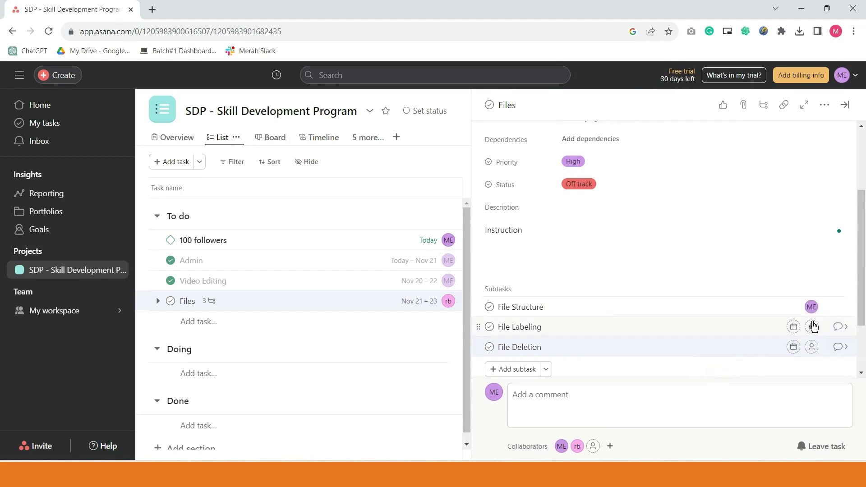
pyautogui.click(817, 333)
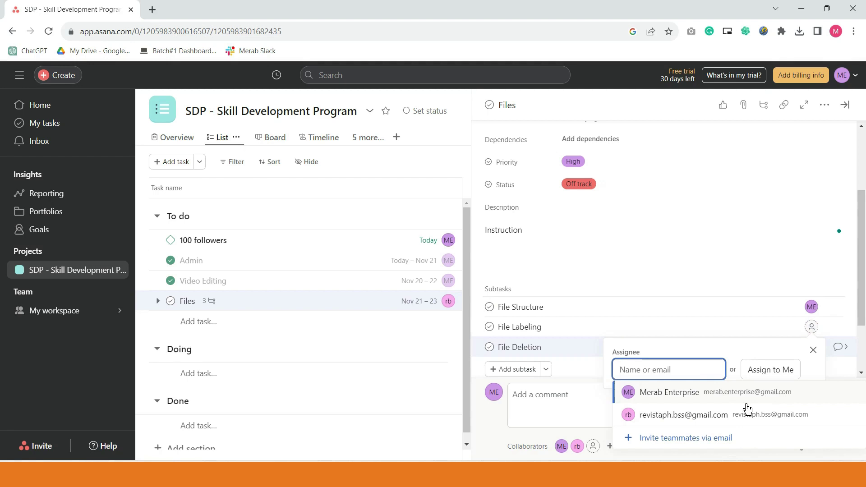
pyautogui.click(745, 394)
pyautogui.scroll(-2, 808, 307)
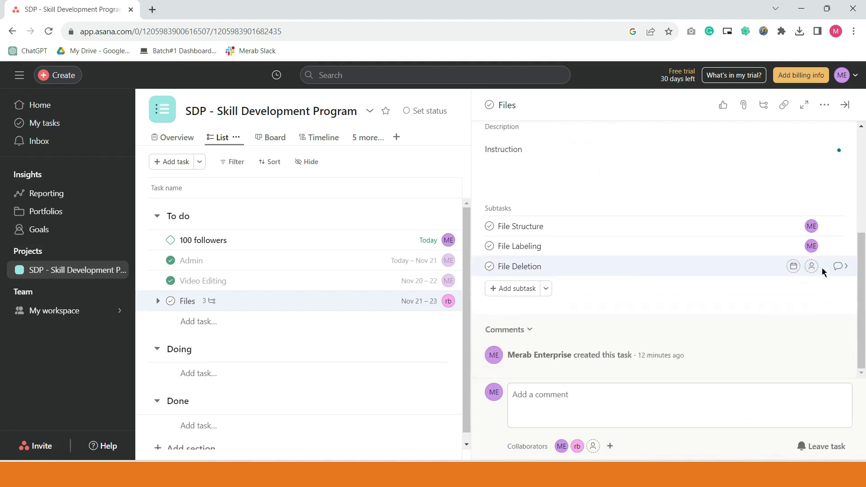
pyautogui.click(815, 270)
pyautogui.click(750, 353)
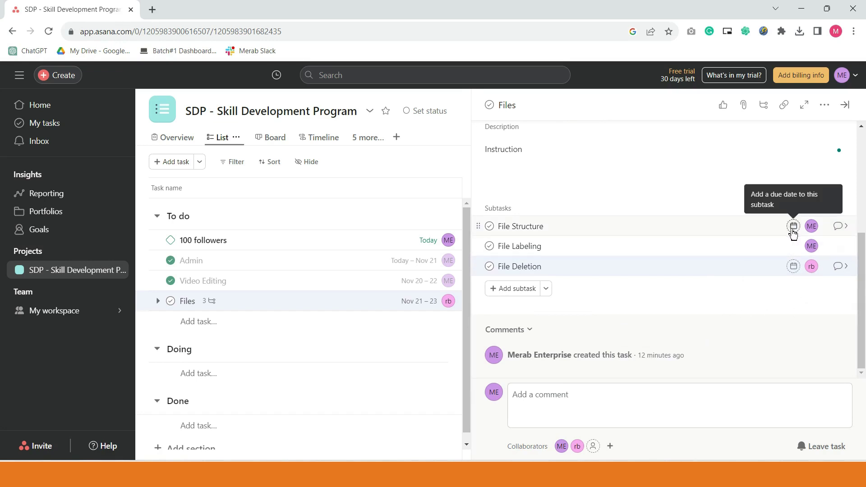
# - Set due dates: File Structure November 19, File Labeling the 21st, File Deletion the 24th
pyautogui.click(793, 228)
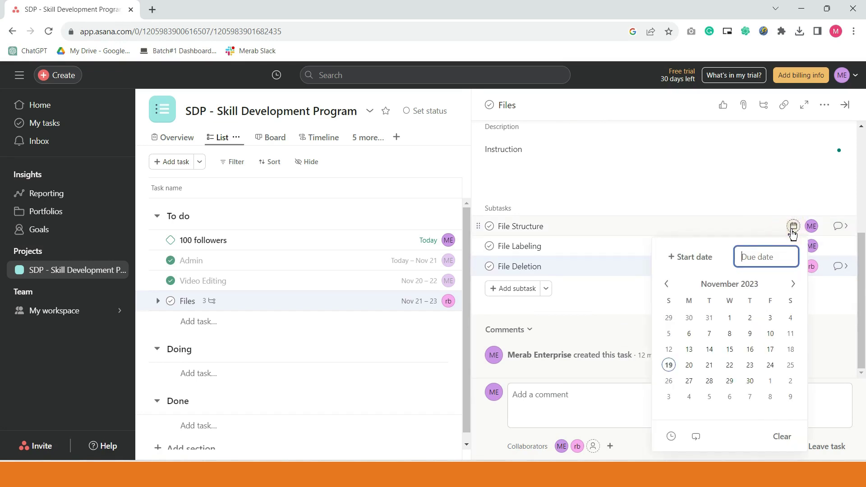
pyautogui.click(669, 366)
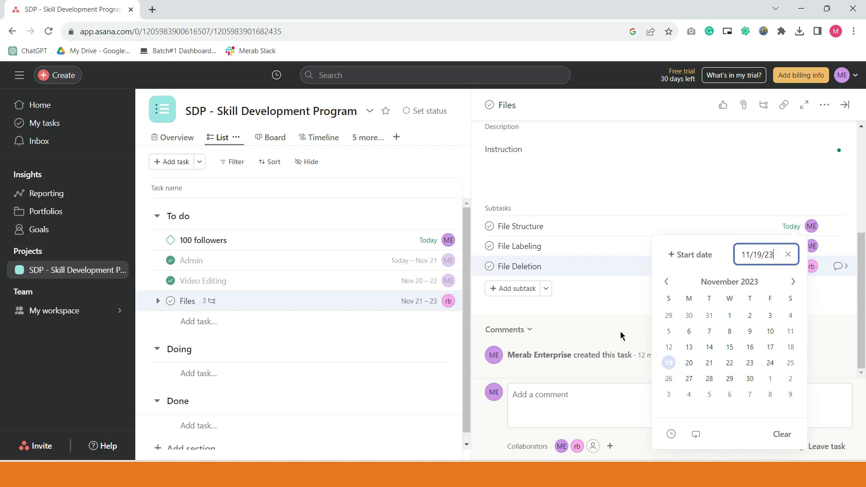
pyautogui.click(627, 295)
pyautogui.click(794, 266)
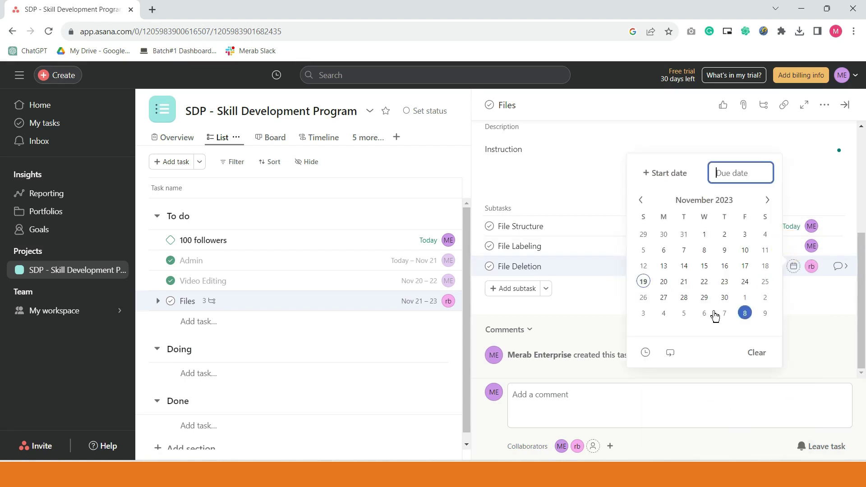
pyautogui.click(684, 281)
pyautogui.click(789, 310)
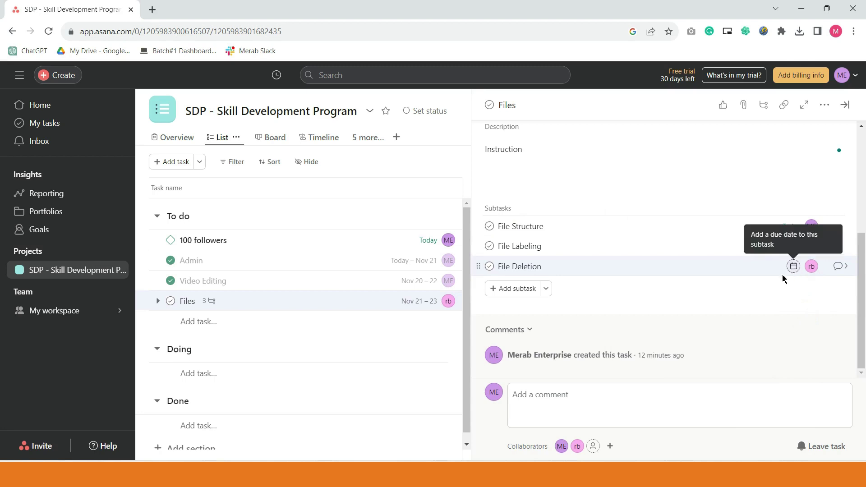
pyautogui.click(794, 266)
pyautogui.click(742, 282)
pyautogui.click(832, 334)
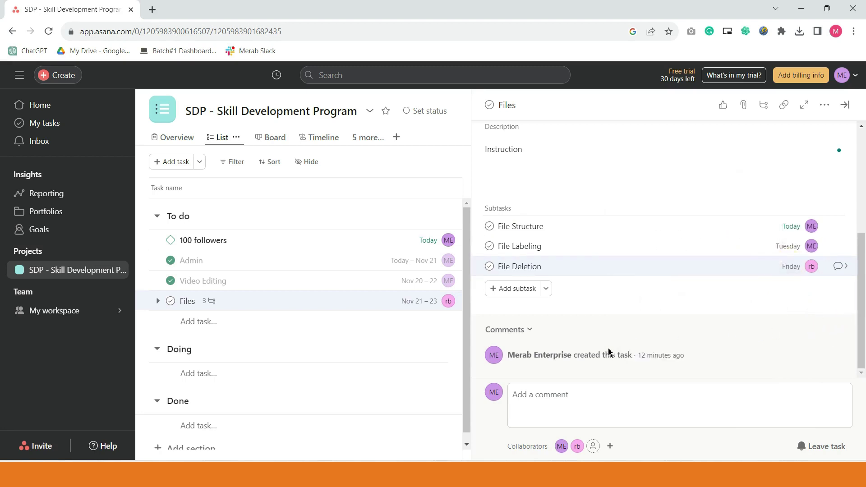
# - Post a comment on Files tagging the second teammate: 'hi, can you send me the resources for branding?'
pyautogui.scroll(2, 722, 310)
pyautogui.scroll(-2, 718, 313)
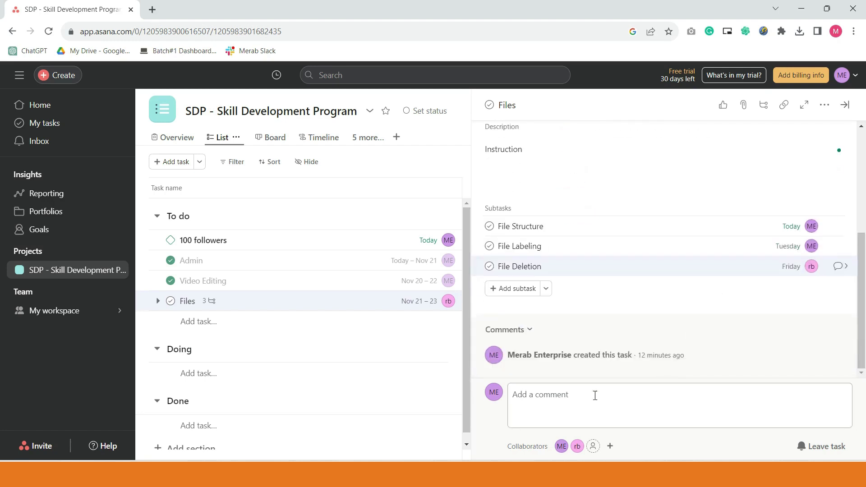
pyautogui.click(567, 396)
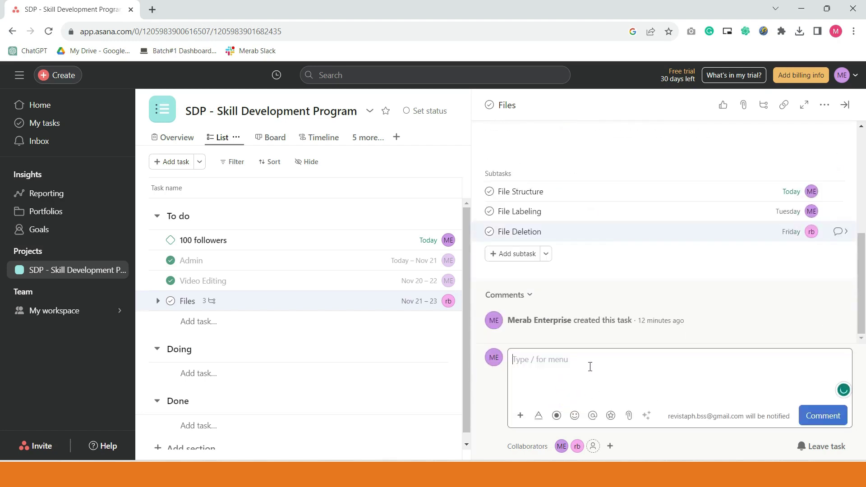
pyautogui.write('@revis')
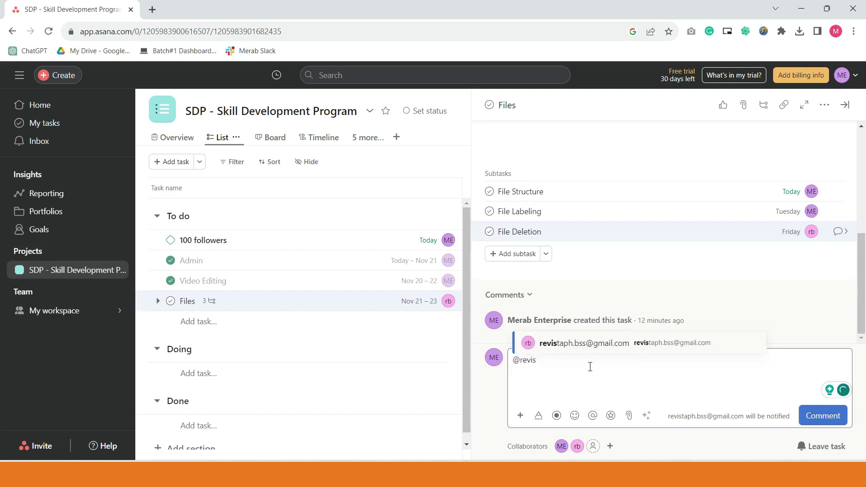
pyautogui.press('Return')
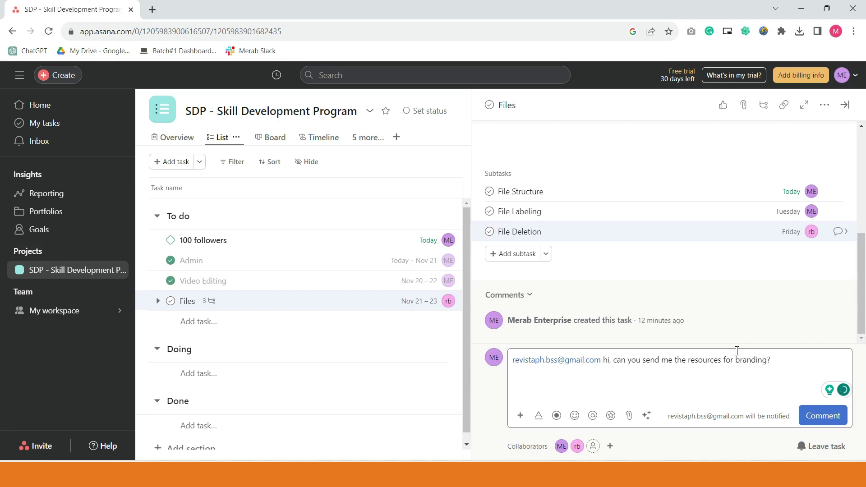
pyautogui.click(825, 418)
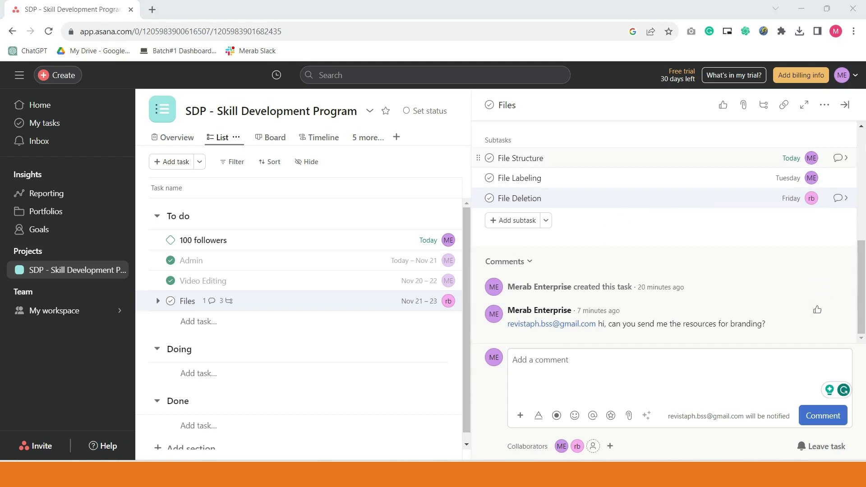
# - Close the Files task pane, reopen it to check the comment, then close it again
pyautogui.click(845, 105)
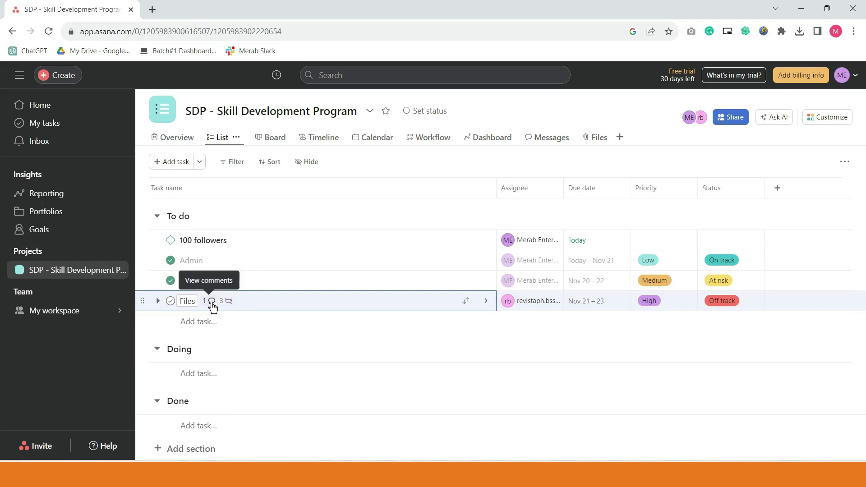
pyautogui.click(213, 303)
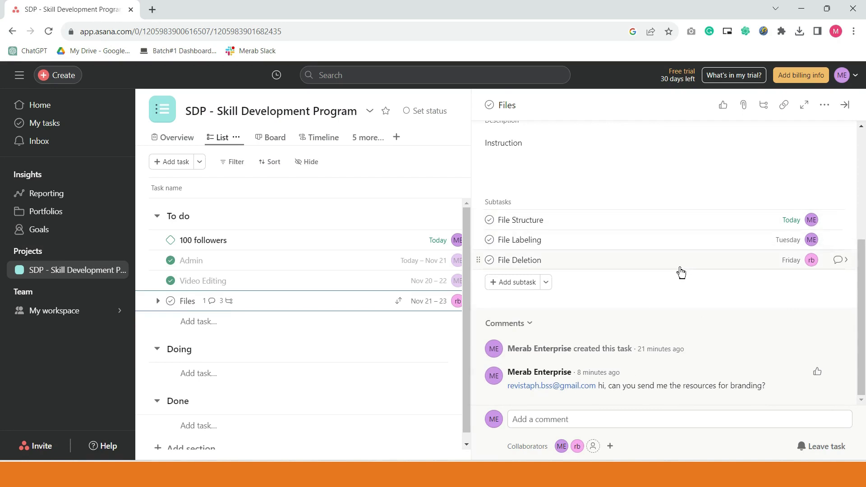
pyautogui.click(847, 106)
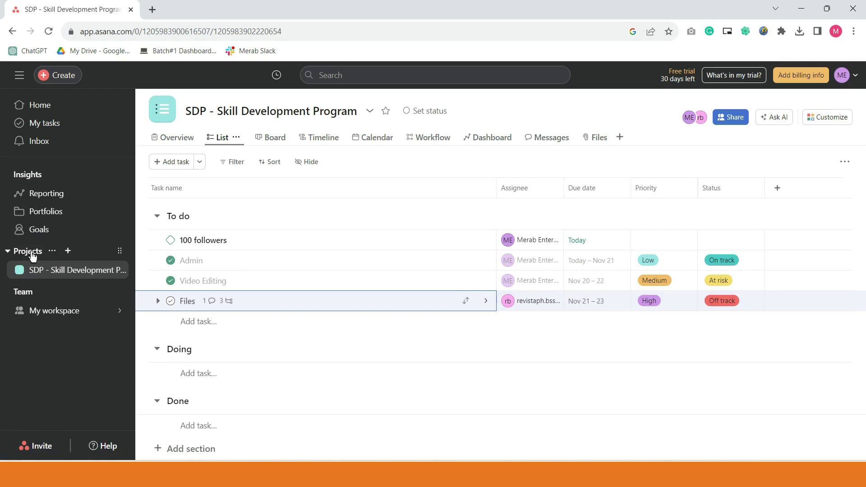
# - Create a blank project named Client 1, public to My workspace, in List view
pyautogui.click(68, 256)
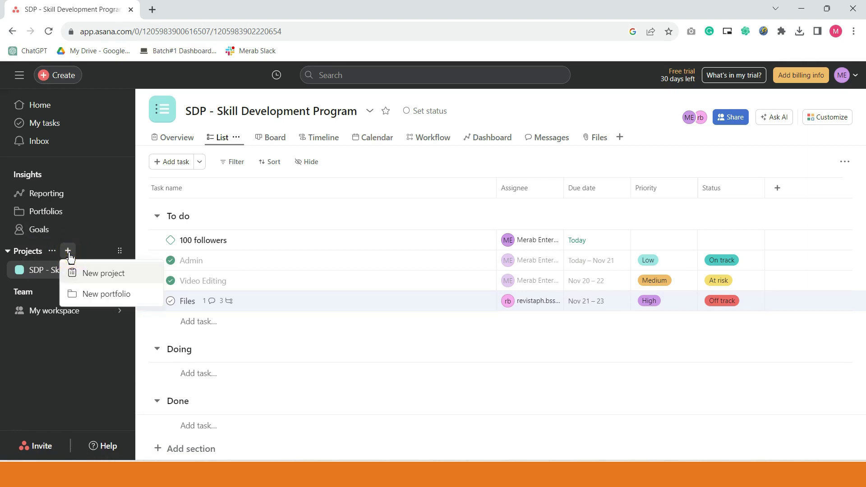
pyautogui.click(96, 274)
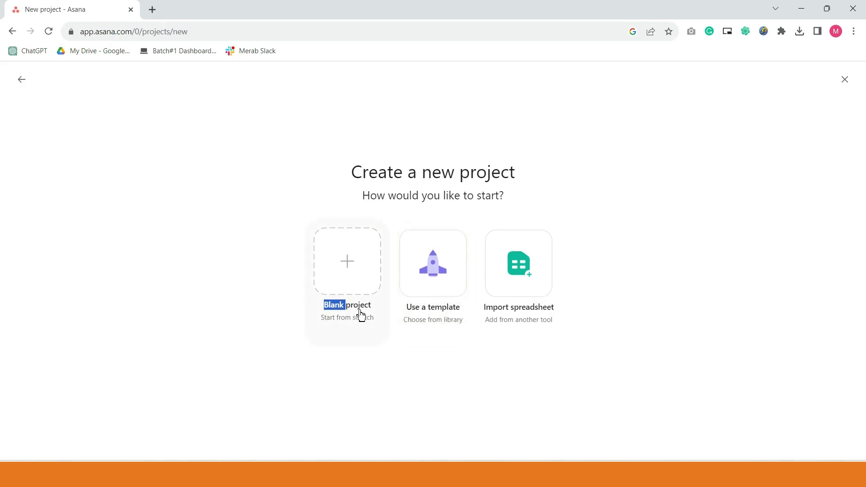
pyautogui.click(358, 279)
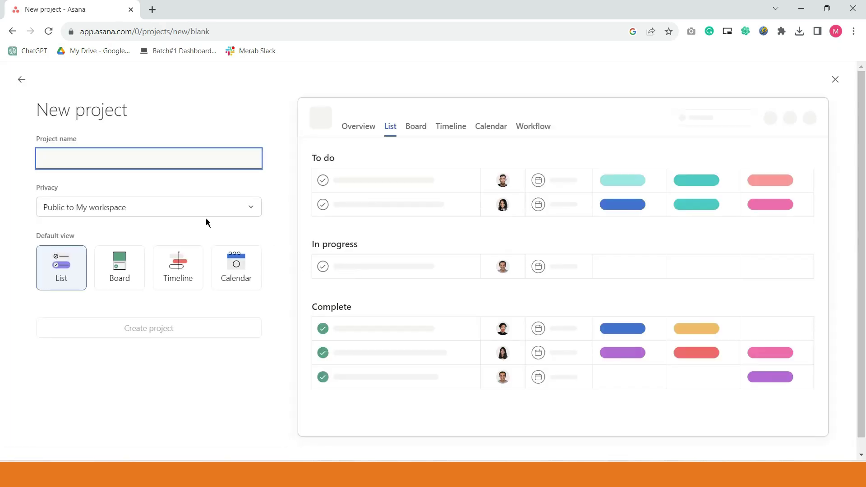
pyautogui.write('Client 1')
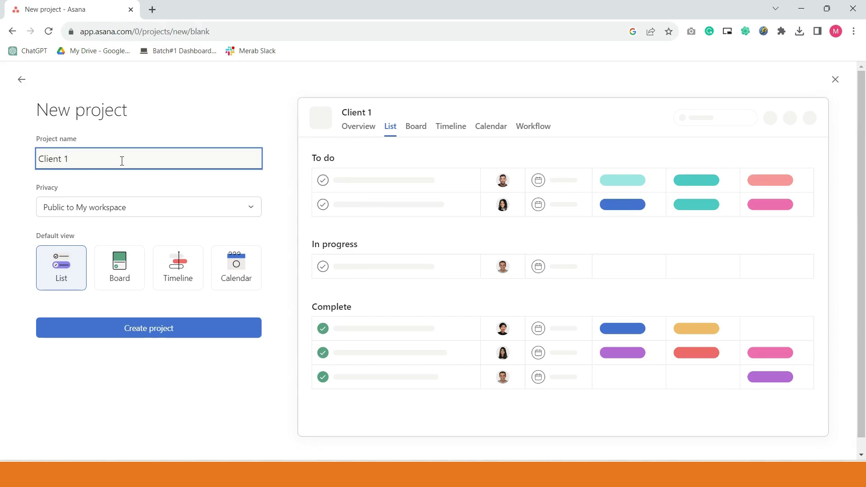
pyautogui.click(181, 216)
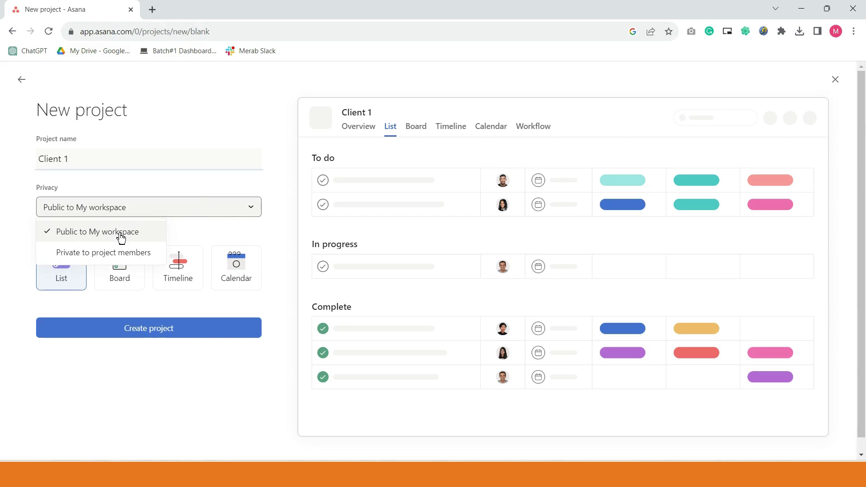
pyautogui.click(188, 190)
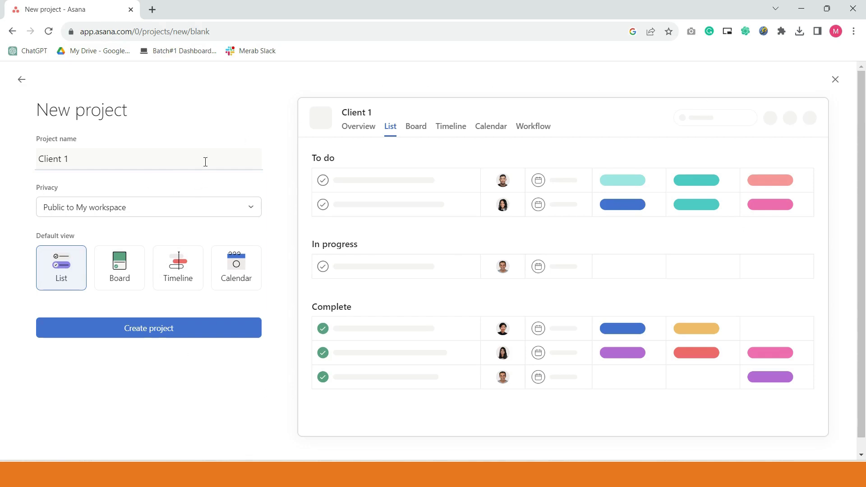
pyautogui.click(196, 217)
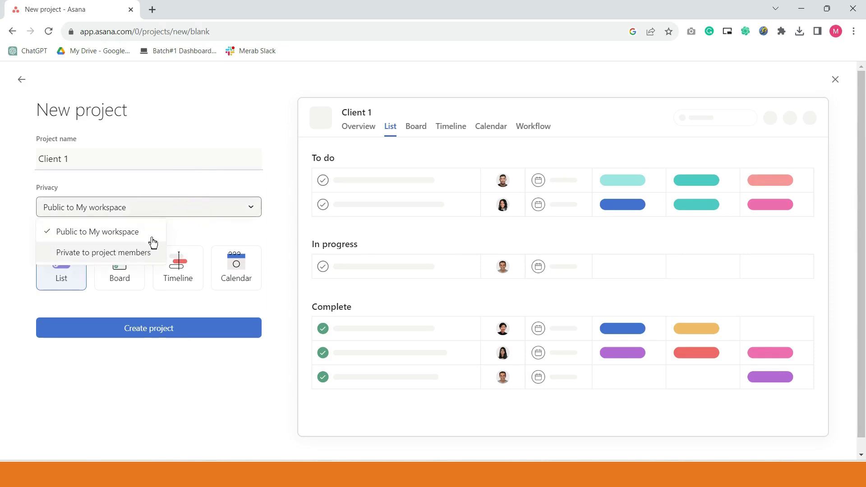
pyautogui.click(243, 183)
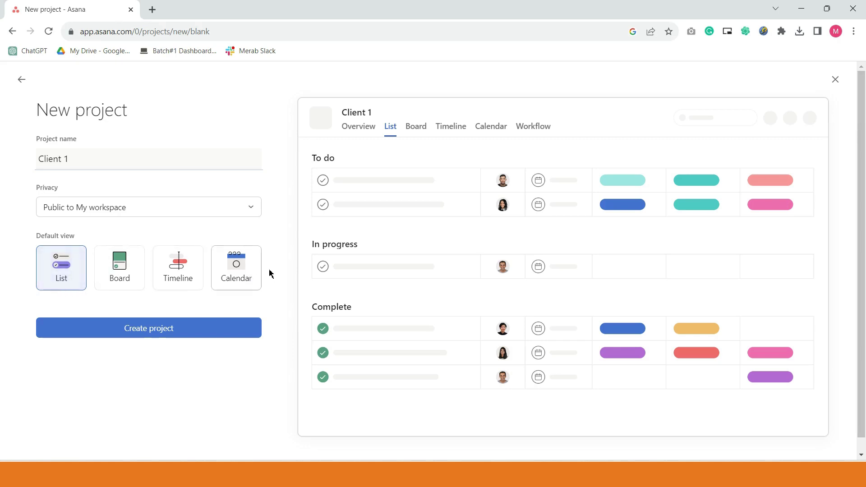
pyautogui.click(115, 339)
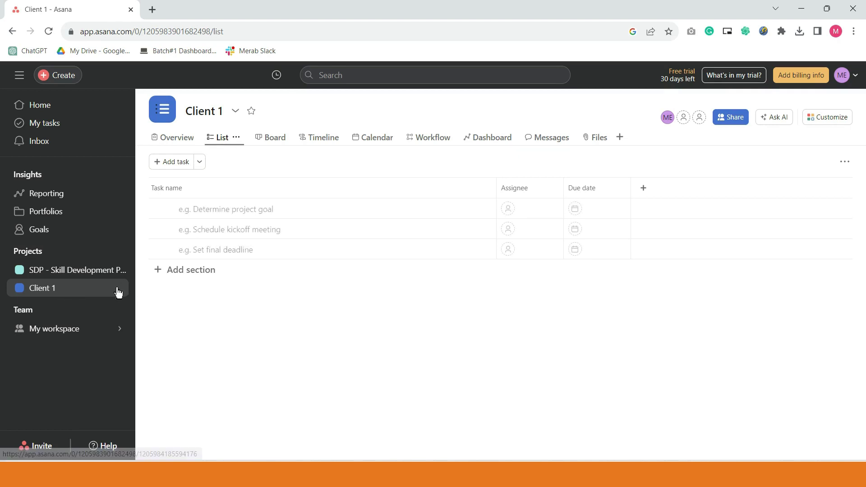
# - Create another blank project named Client 2
pyautogui.click(71, 254)
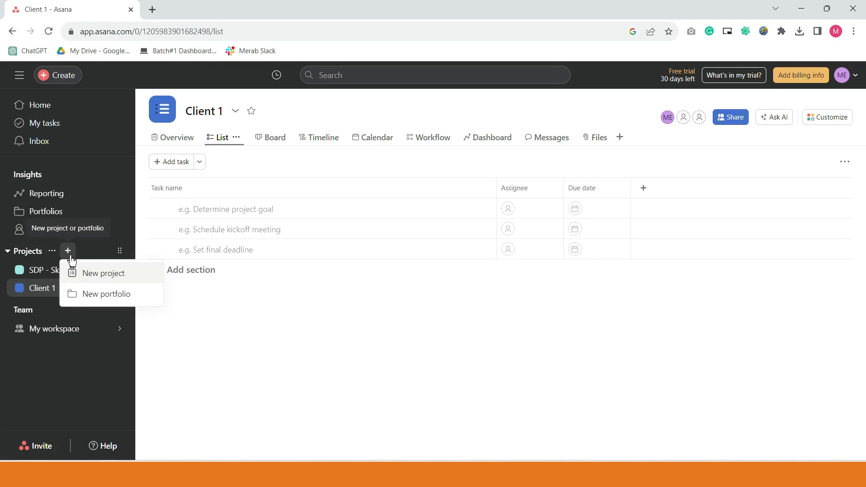
pyautogui.click(94, 276)
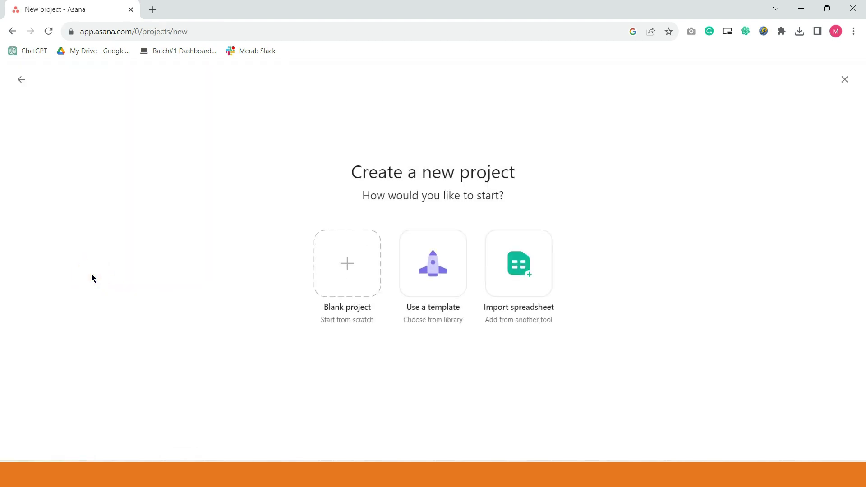
pyautogui.click(343, 259)
pyautogui.write('Client 2')
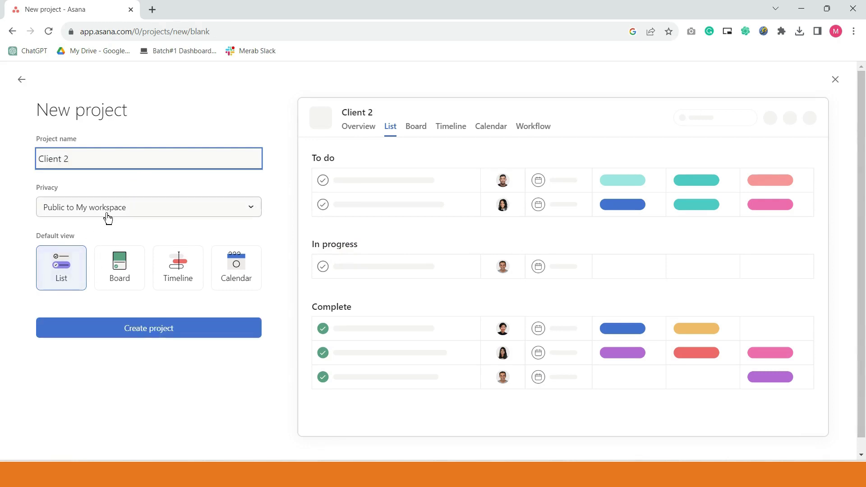
pyautogui.click(164, 333)
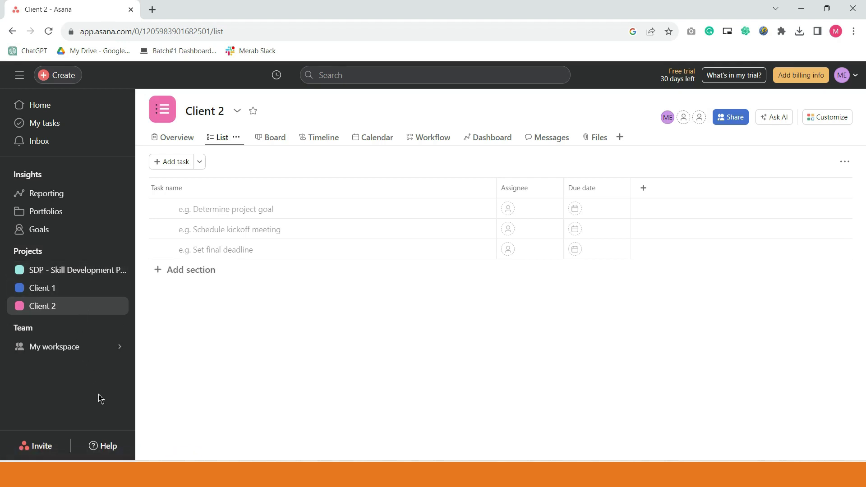
# - Star the SDP - Skill Development Program project, then star the Client 2 project
pyautogui.click(85, 275)
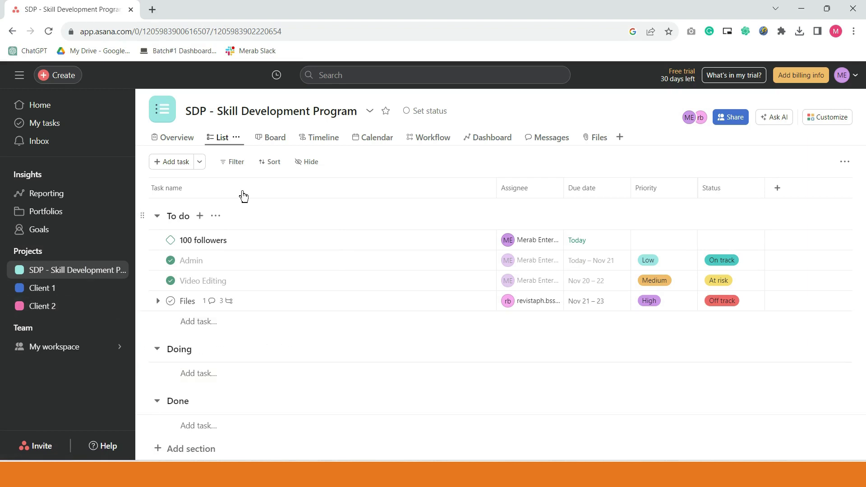
pyautogui.click(387, 112)
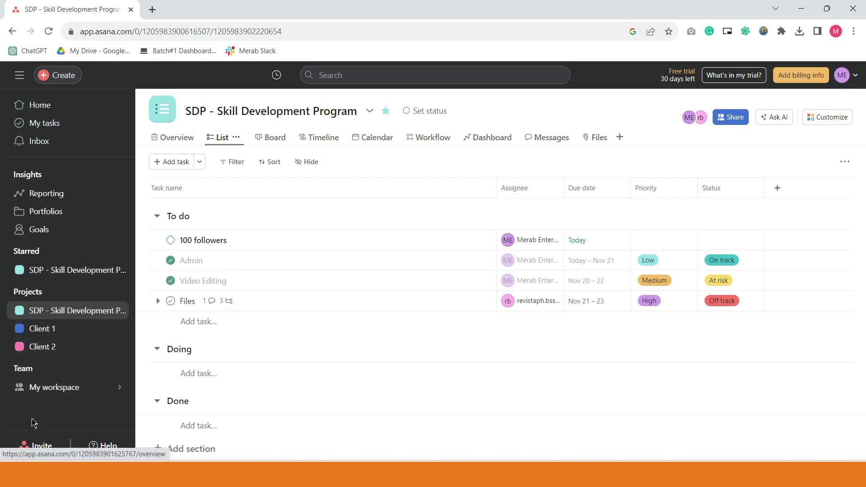
pyautogui.click(57, 354)
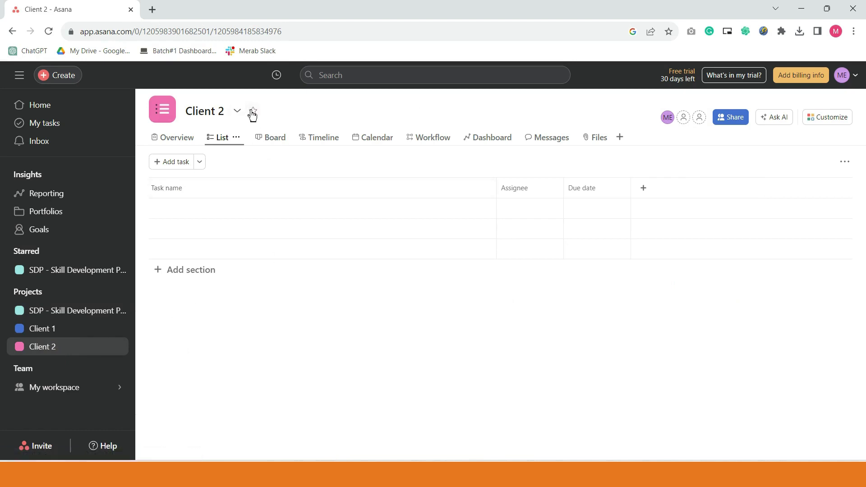
pyautogui.click(253, 112)
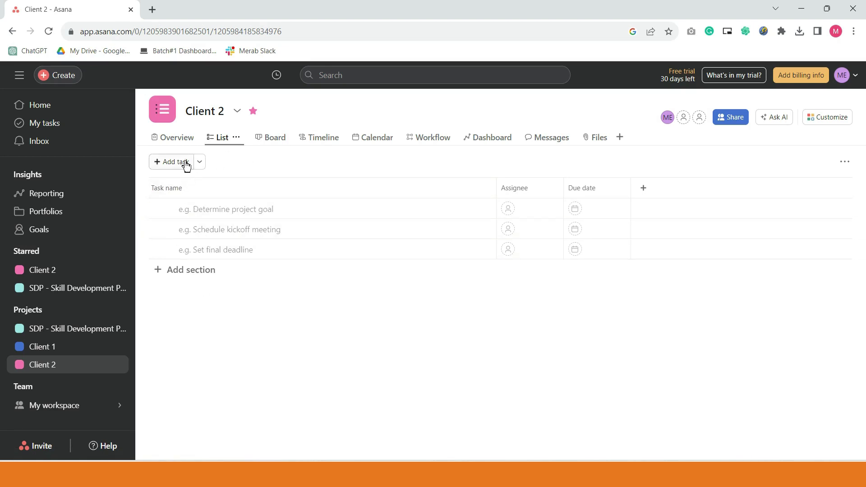
# - Add the Admin and Digital Marketing sections to the Client 2 project
pyautogui.click(194, 276)
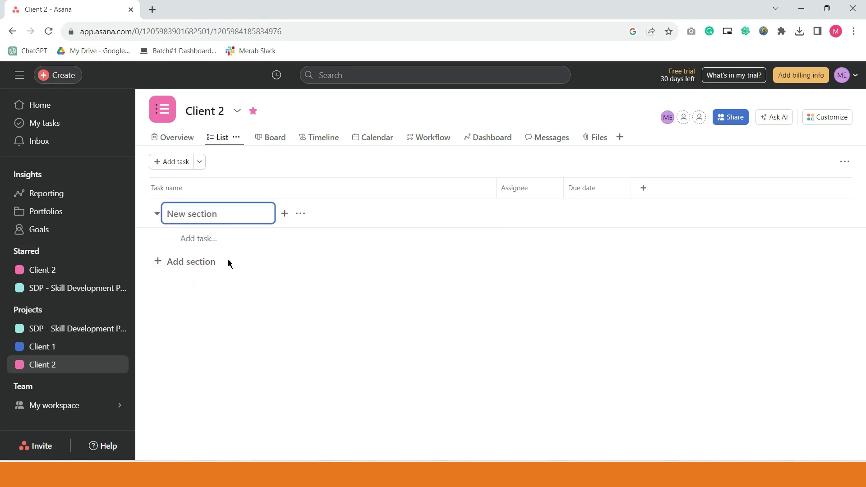
pyautogui.write('Admin')
pyautogui.click(204, 267)
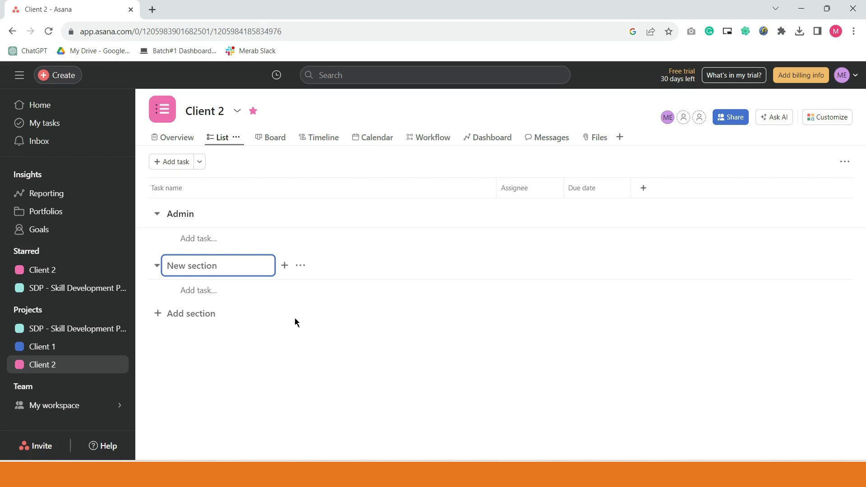
pyautogui.write('So')
pyautogui.press('BackSpace')
pyautogui.press('BackSpace')
pyautogui.write('Soocial M')
pyautogui.press('BackSpace')
pyautogui.press('BackSpace')
pyautogui.press('BackSpace')
pyautogui.press('BackSpace')
pyautogui.press('BackSpace')
pyautogui.press('BackSpace')
pyautogui.press('BackSpace')
pyautogui.press('BackSpace')
pyautogui.write('Digital Marketing')
pyautogui.click(193, 316)
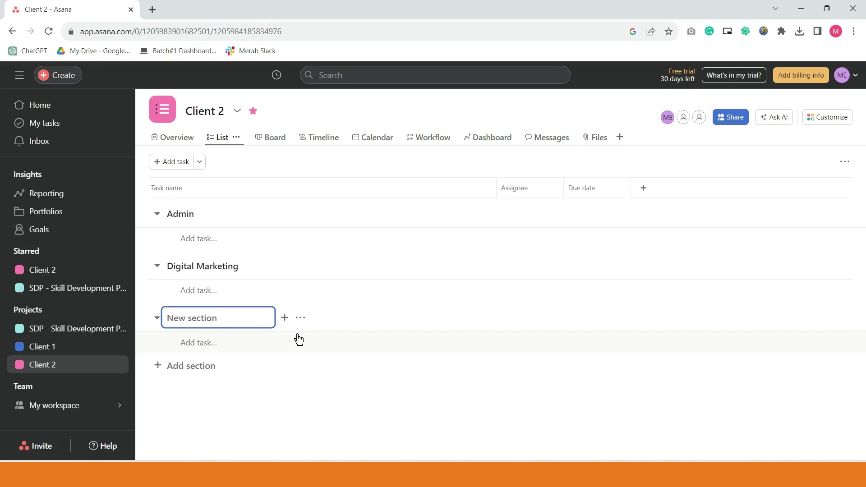
# - Add a third section named HR below Digital Marketing
pyautogui.write('P')
pyautogui.press('BackSpace')
pyautogui.write('HR')
pyautogui.press('Return')
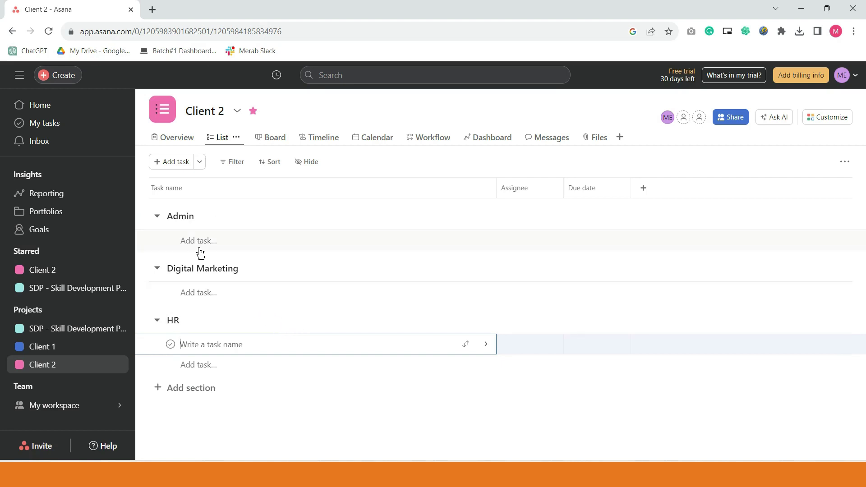
# - Add the tasks Email Management and File Organization under Admin
pyautogui.click(224, 242)
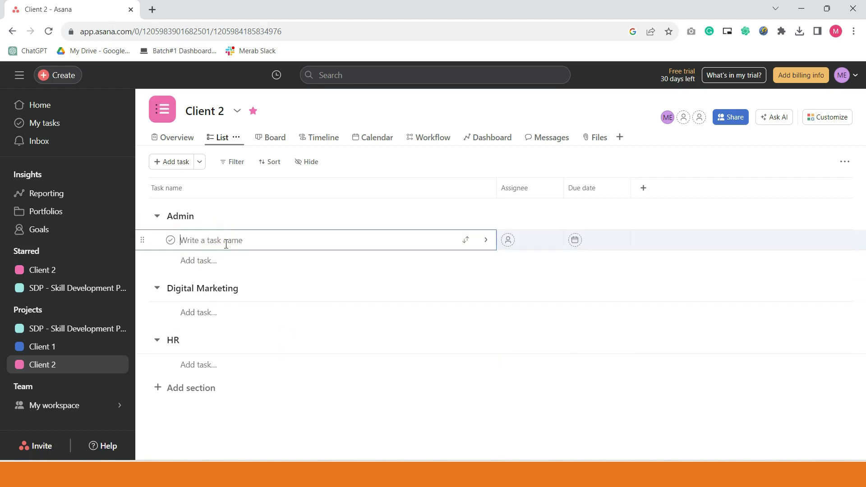
pyautogui.write('Email Management')
pyautogui.click(280, 273)
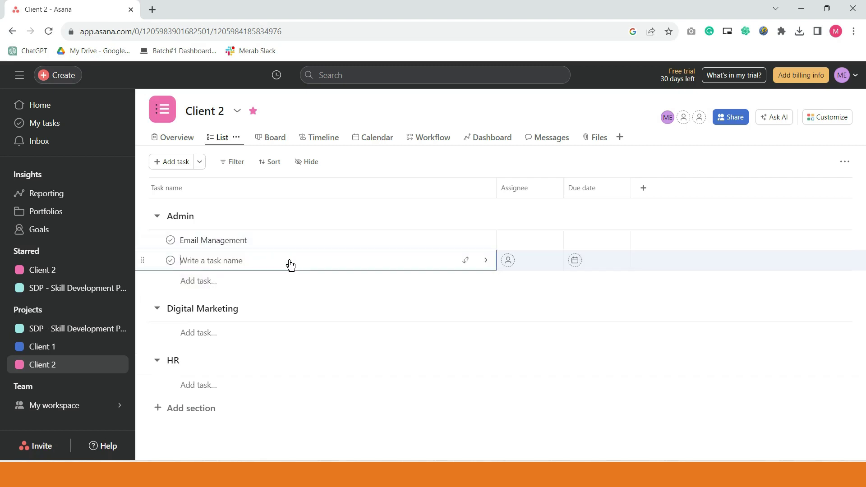
pyautogui.write('File Organization')
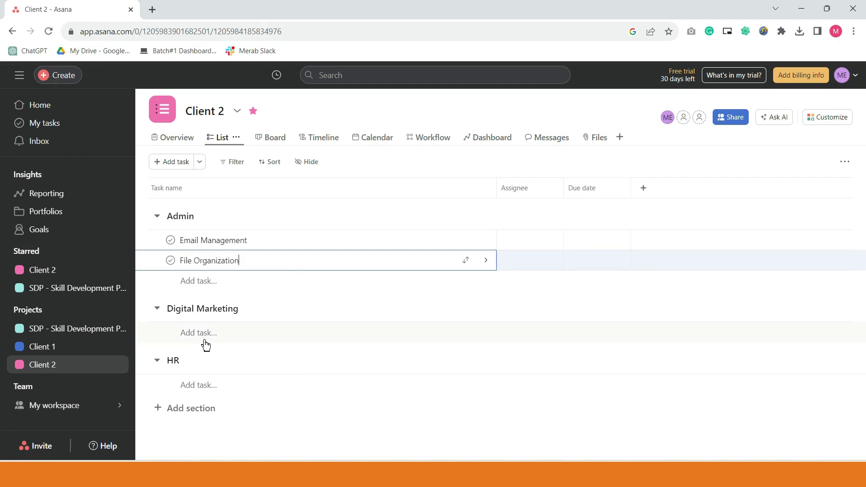
# - Add Social Media Mktg, SEO and Blog under Digital Marketing, then open Social Media Mktg's details
pyautogui.click(200, 334)
pyautogui.write('S')
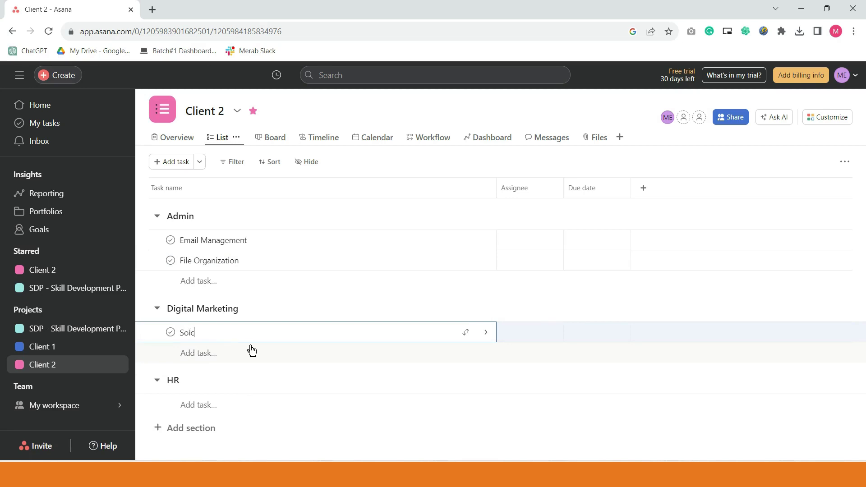
pyautogui.write('ocial Media Mktg')
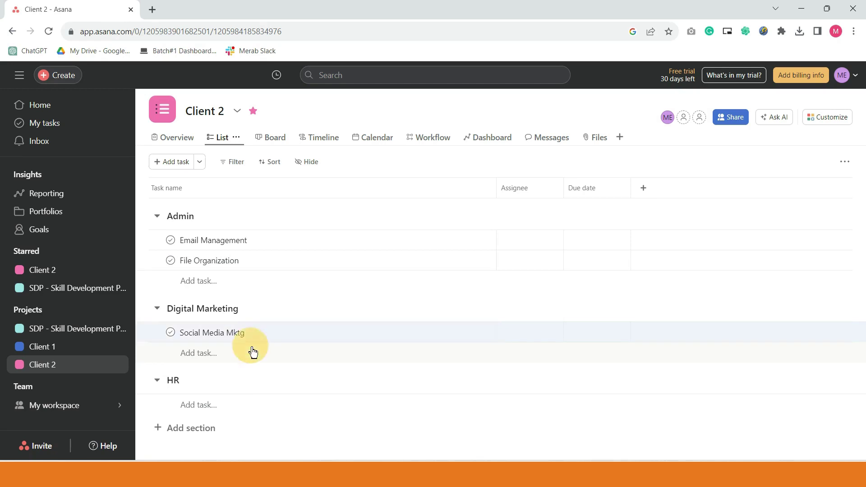
pyautogui.press('Return')
pyautogui.write('SEO')
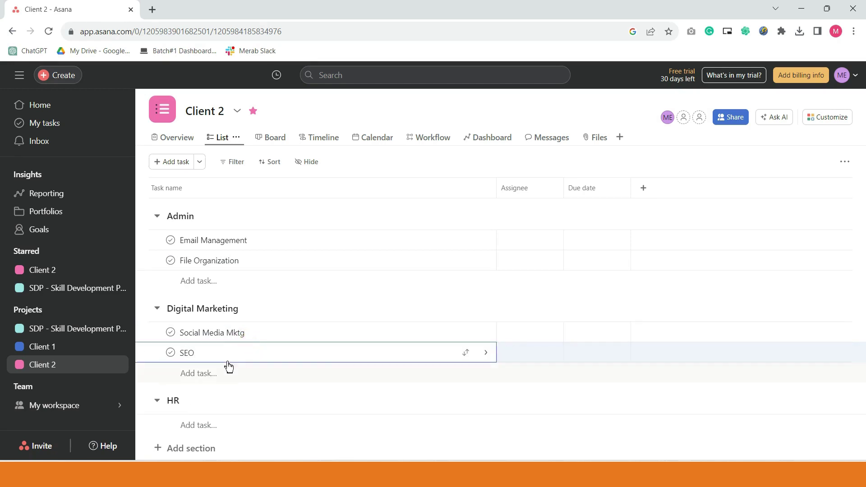
pyautogui.click(223, 374)
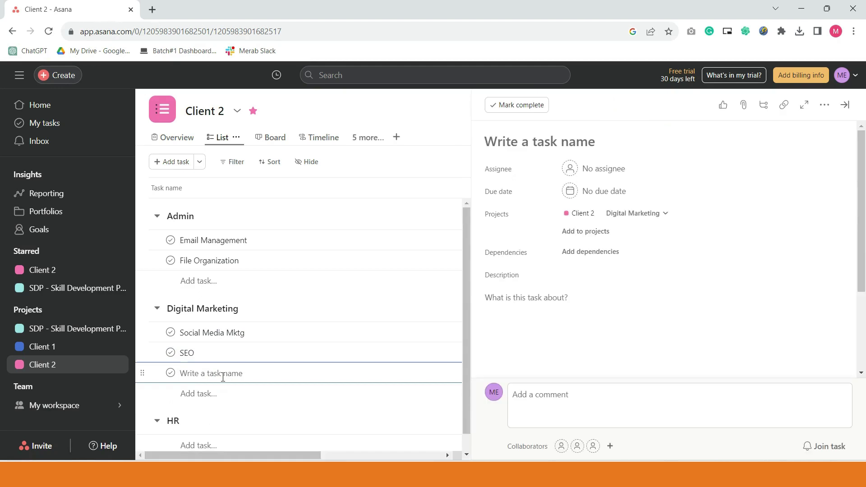
pyautogui.write('Blog')
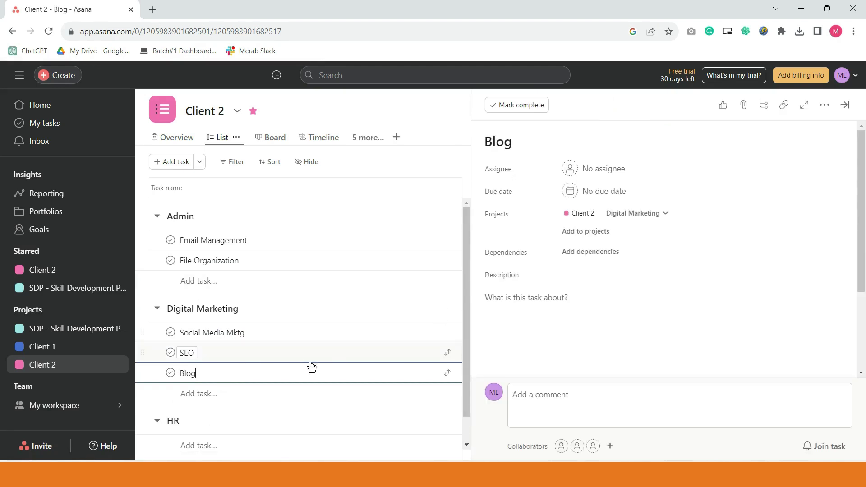
pyautogui.click(304, 337)
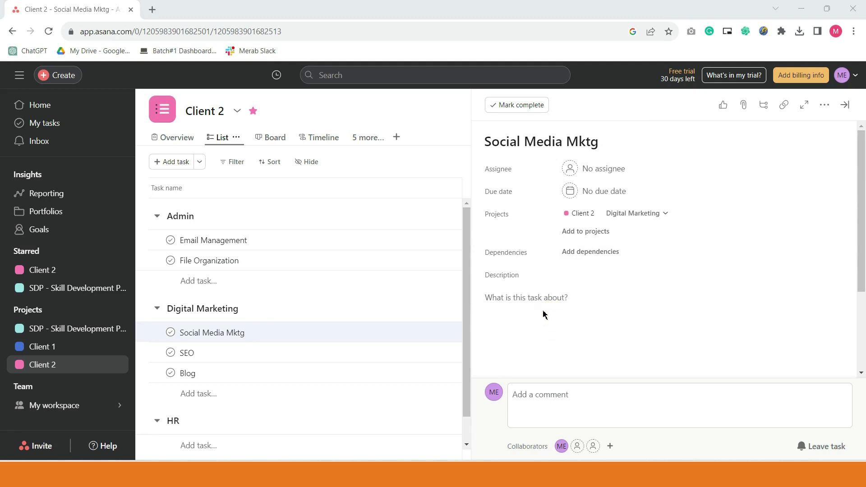
# - Add the first subtask, Content Creation, to Social Media Mktg
pyautogui.click(526, 296)
pyautogui.click(576, 304)
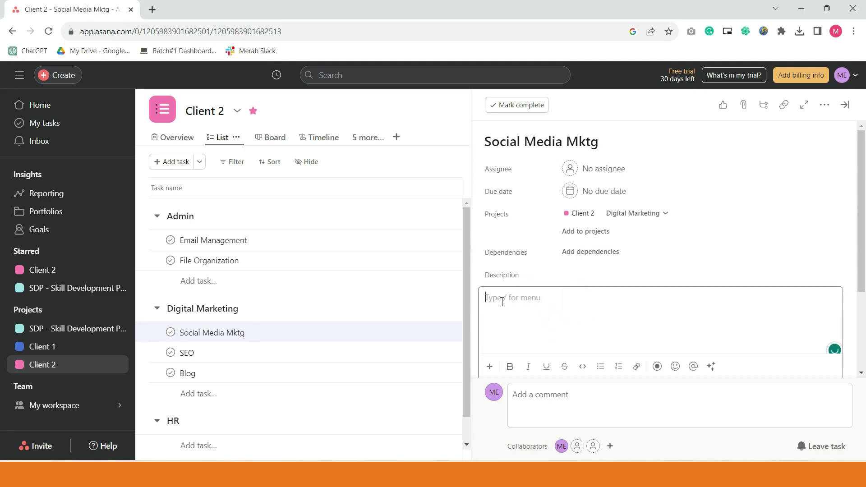
pyautogui.scroll(-3, 587, 316)
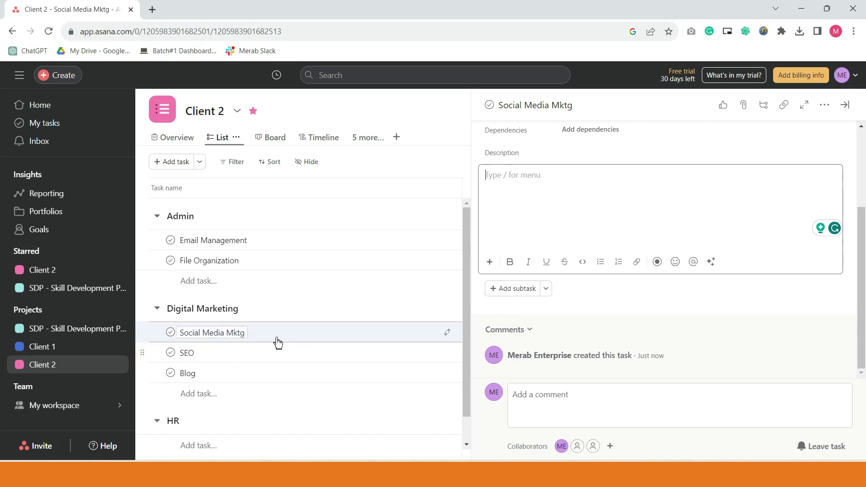
pyautogui.click(523, 291)
pyautogui.click(524, 292)
pyautogui.click(522, 292)
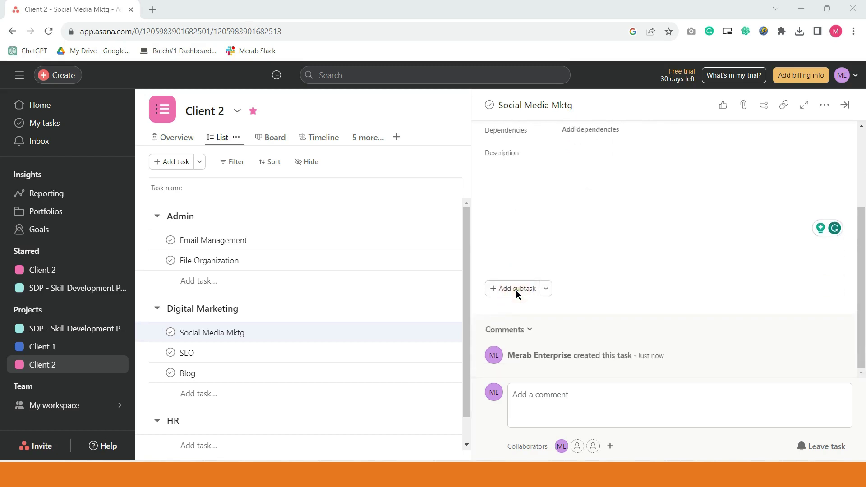
pyautogui.click(502, 294)
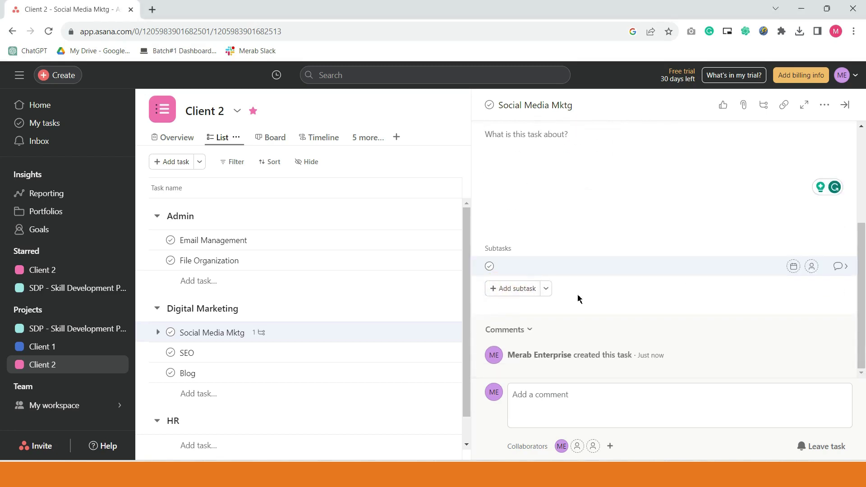
pyautogui.write('Content Creation')
# - Add subtasks Content Calendar and Content Scheduling, then close the details panel
pyautogui.click(514, 289)
pyautogui.write('Content Calend')
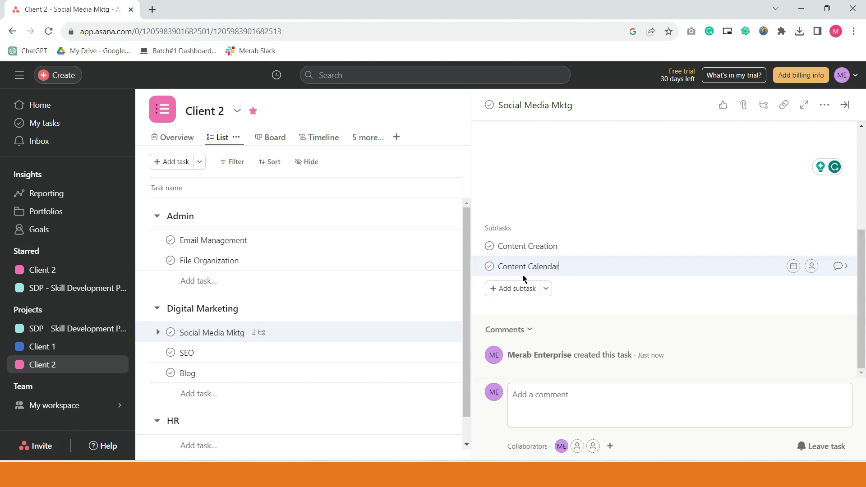
pyautogui.write('ar')
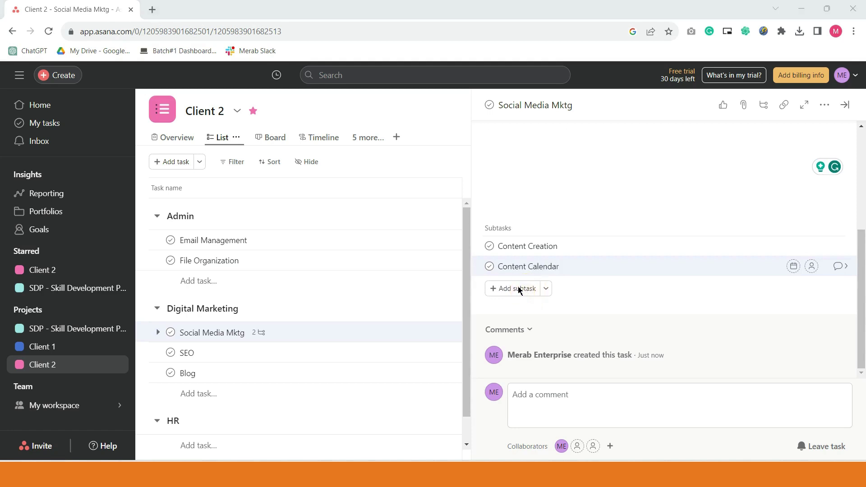
pyautogui.click(519, 289)
pyautogui.click(584, 271)
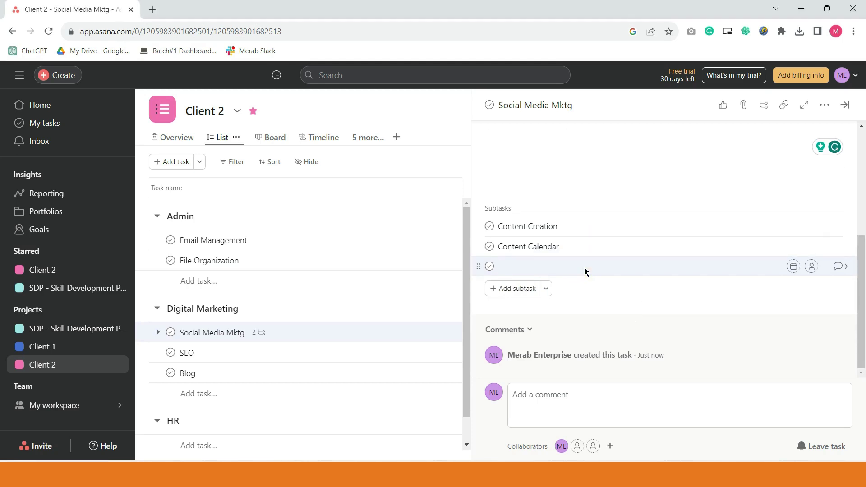
pyautogui.write('Content Scheduling')
pyautogui.click(846, 107)
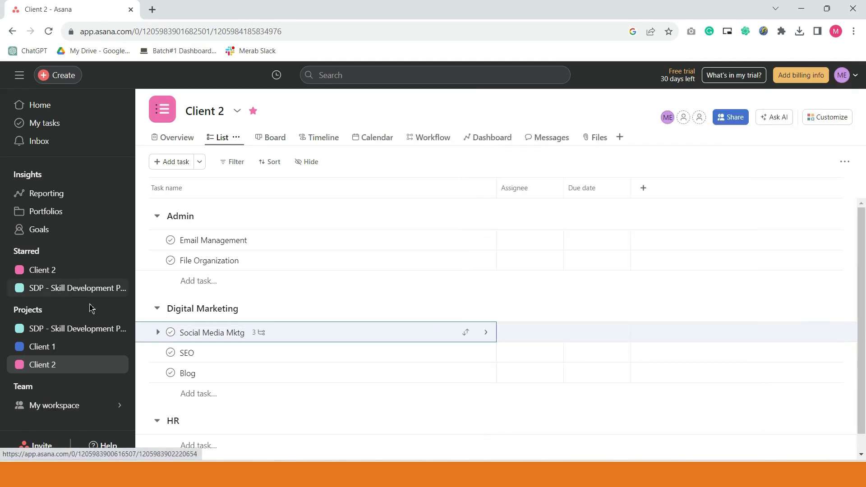
pyautogui.click(66, 338)
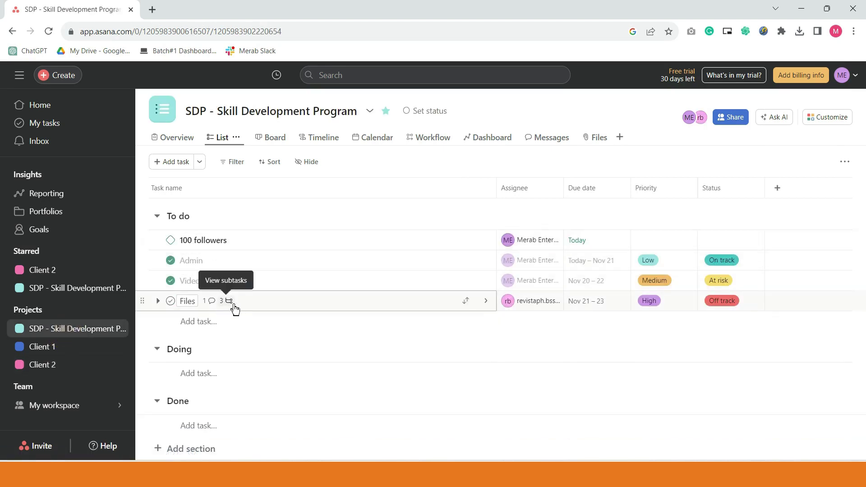
pyautogui.click(89, 349)
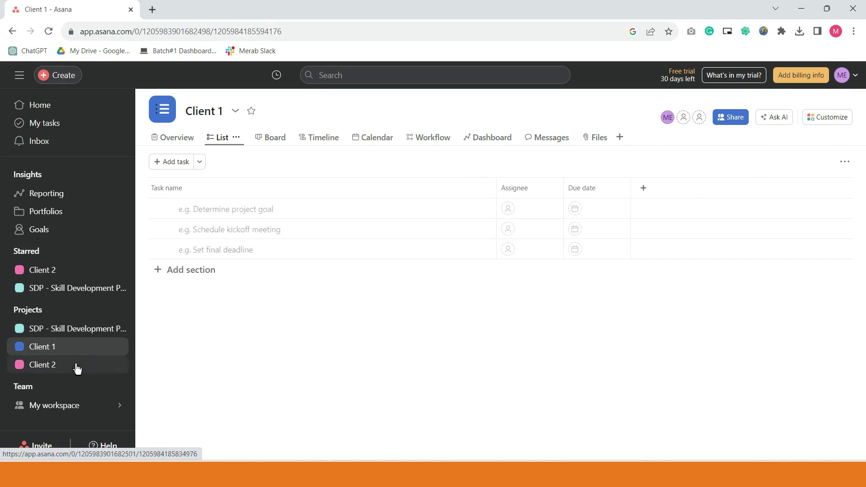
pyautogui.click(77, 368)
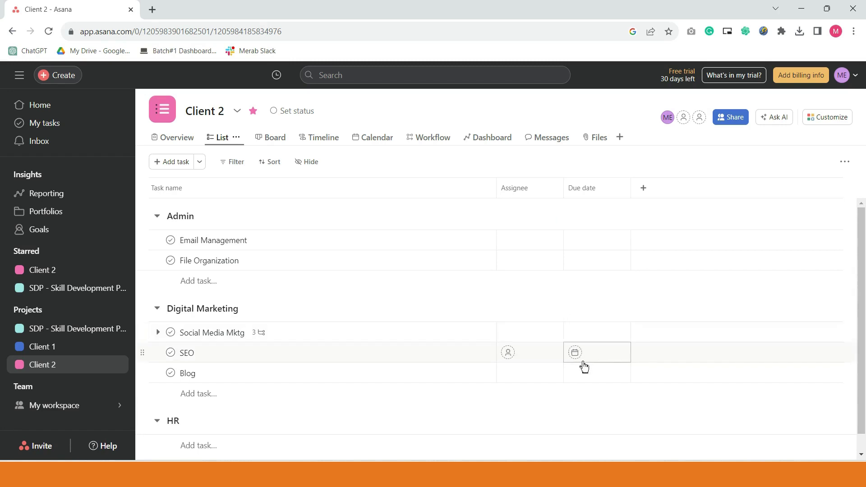
pyautogui.scroll(-1, 583, 368)
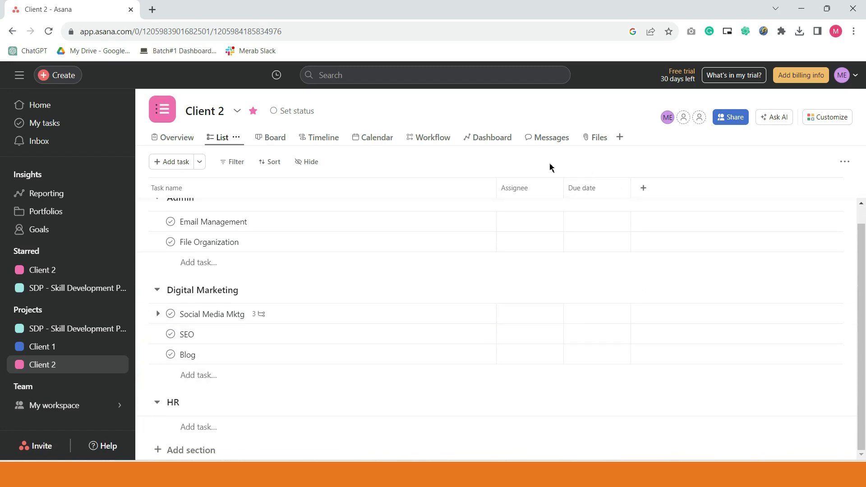